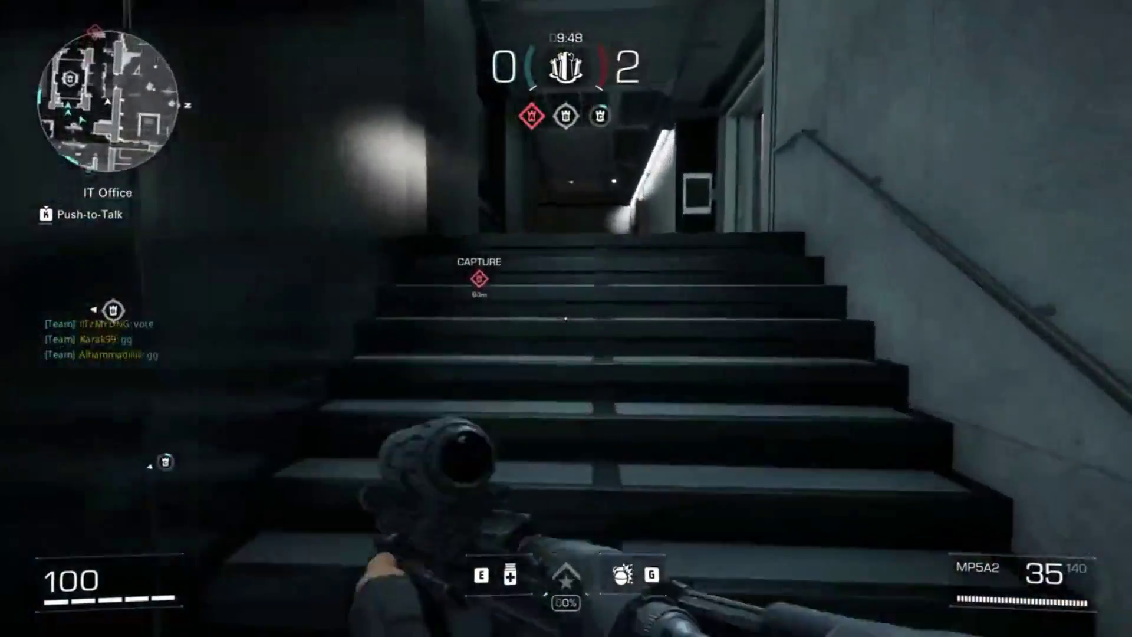
key(w)
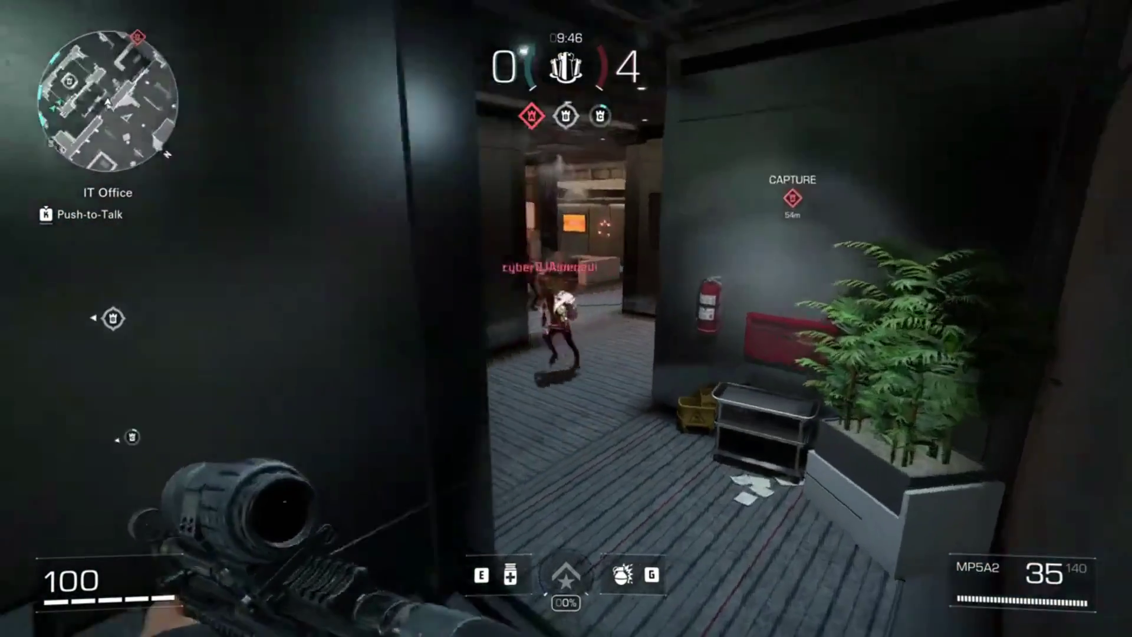
right_click(566, 319)
click(567, 319)
click(567, 318)
key(w)
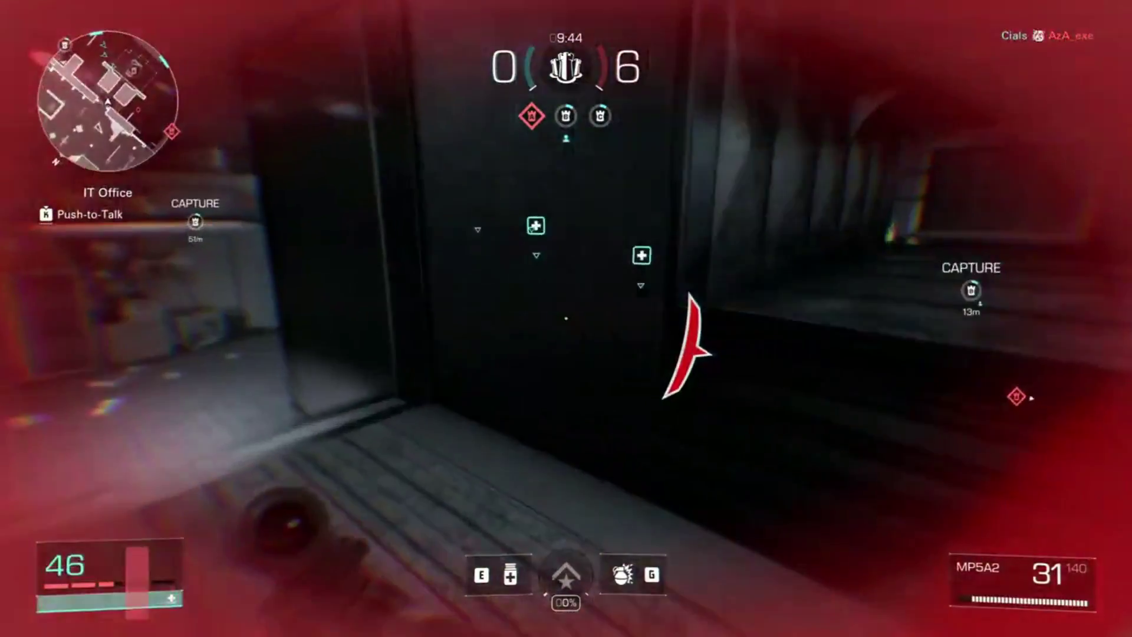
key(w)
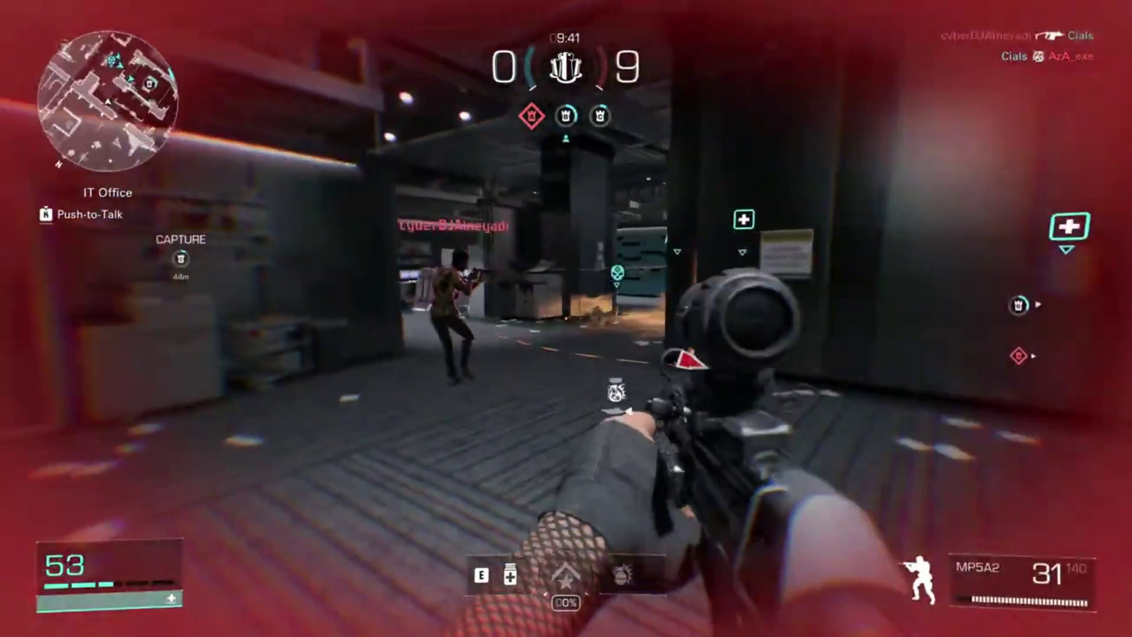
click(566, 319)
key(w)
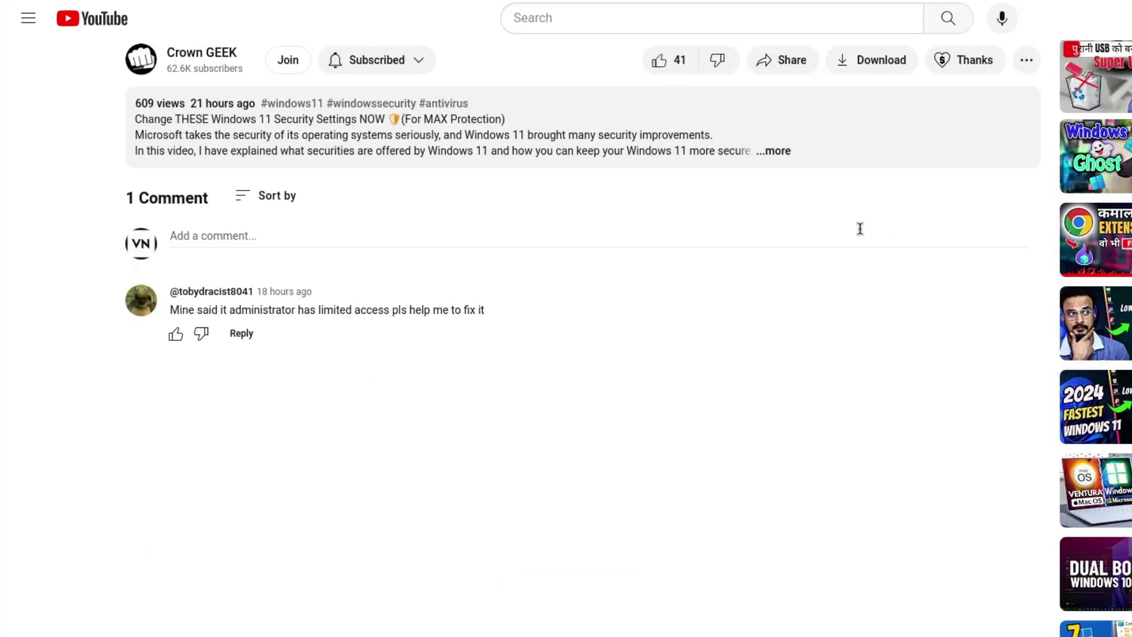
- Examine the perks of the CrownGeek King Members level in the channel's membership offer, including the personal chat to fix PC issues
scroll(859, 228, up, 5)
click(288, 438)
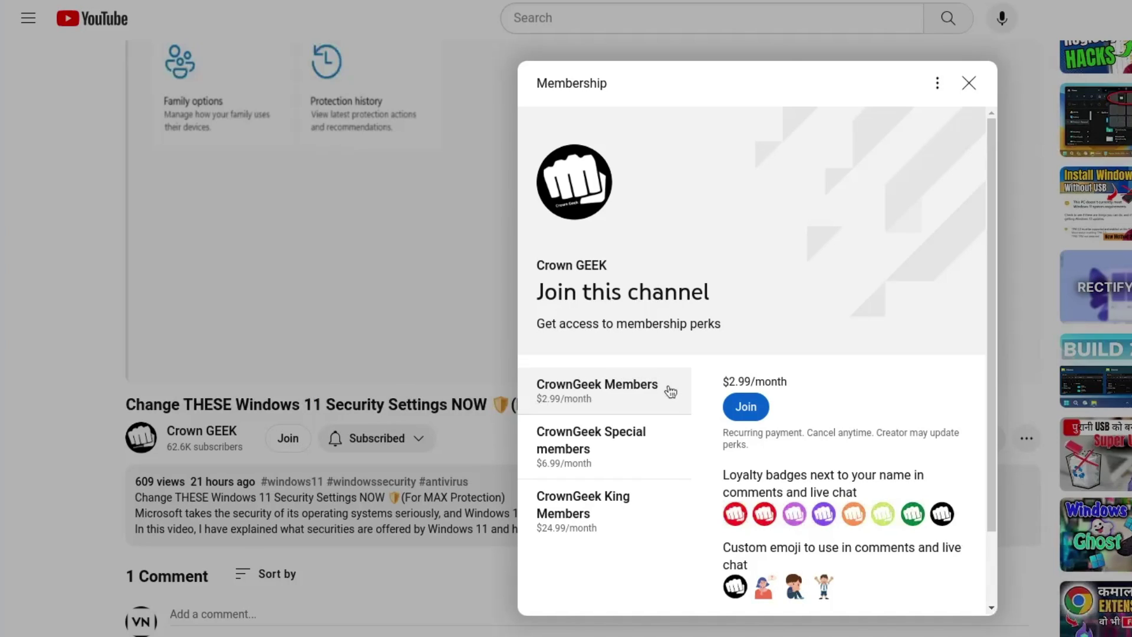
click(590, 507)
scroll(679, 495, down, 2)
drag(723, 477, 804, 479)
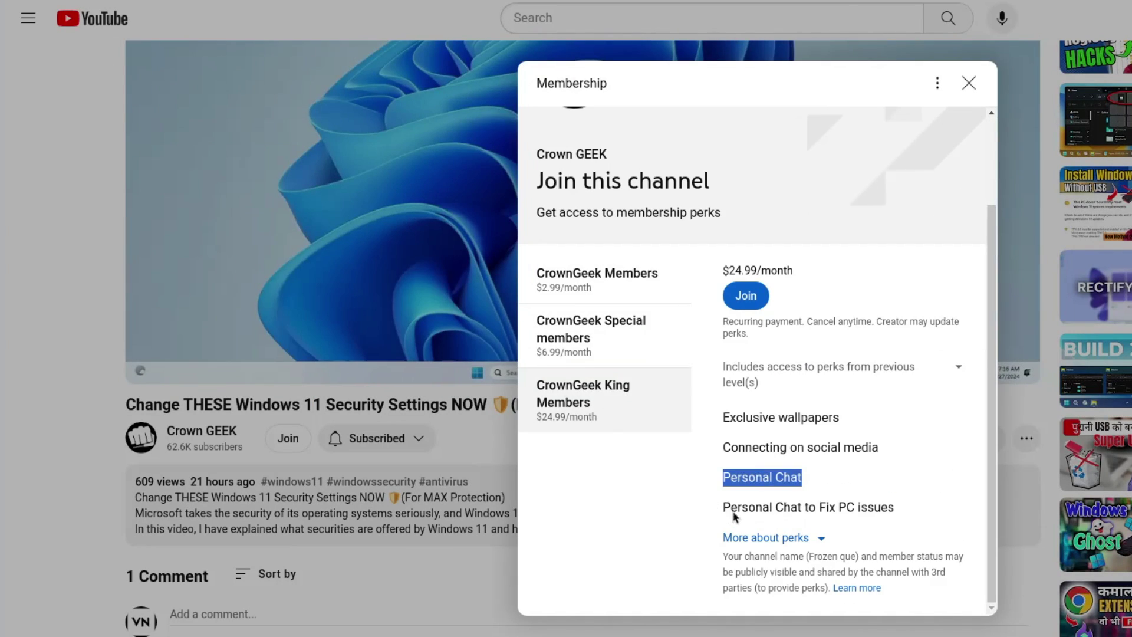
drag(736, 518, 926, 506)
click(882, 480)
click(596, 280)
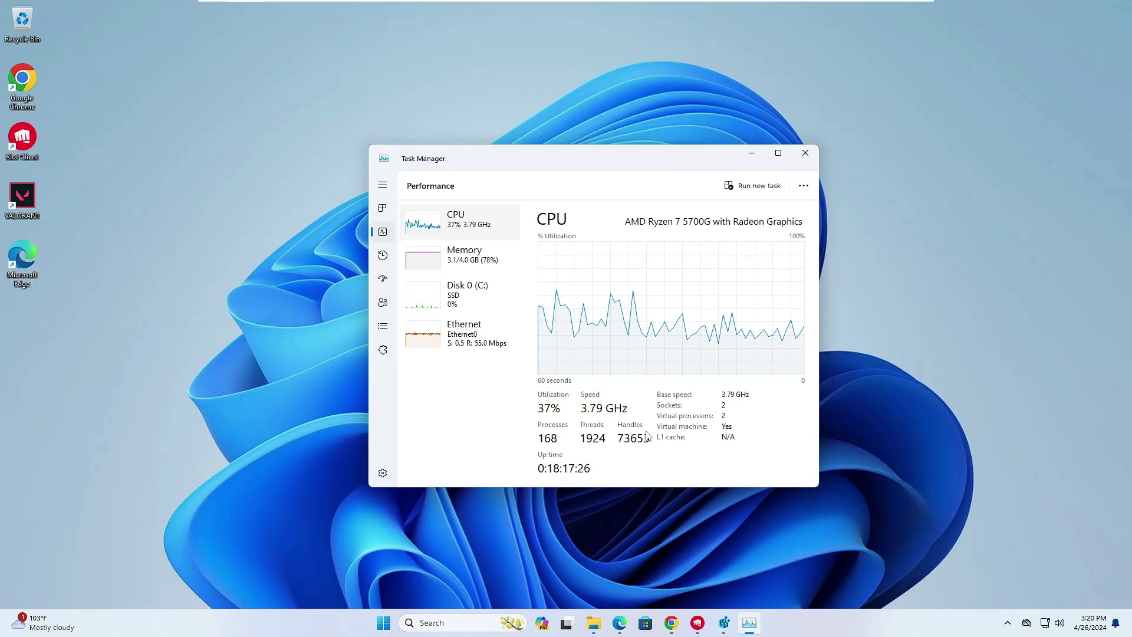
- Close Task Manager and search Windows for "restore" to open the Create a restore point settings
click(806, 153)
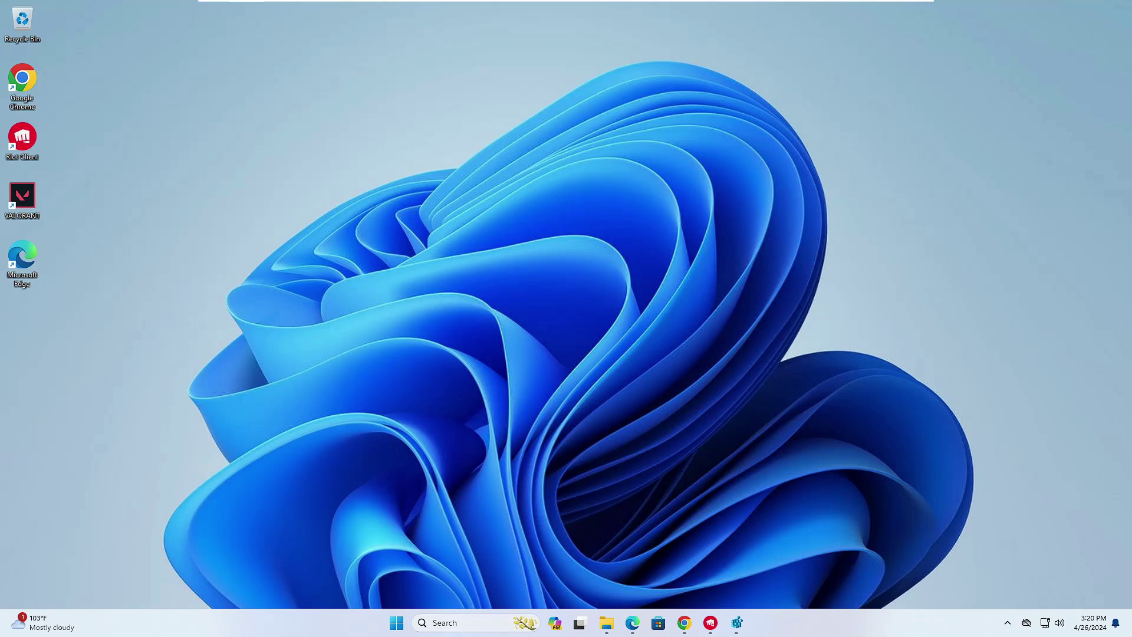
click(477, 620)
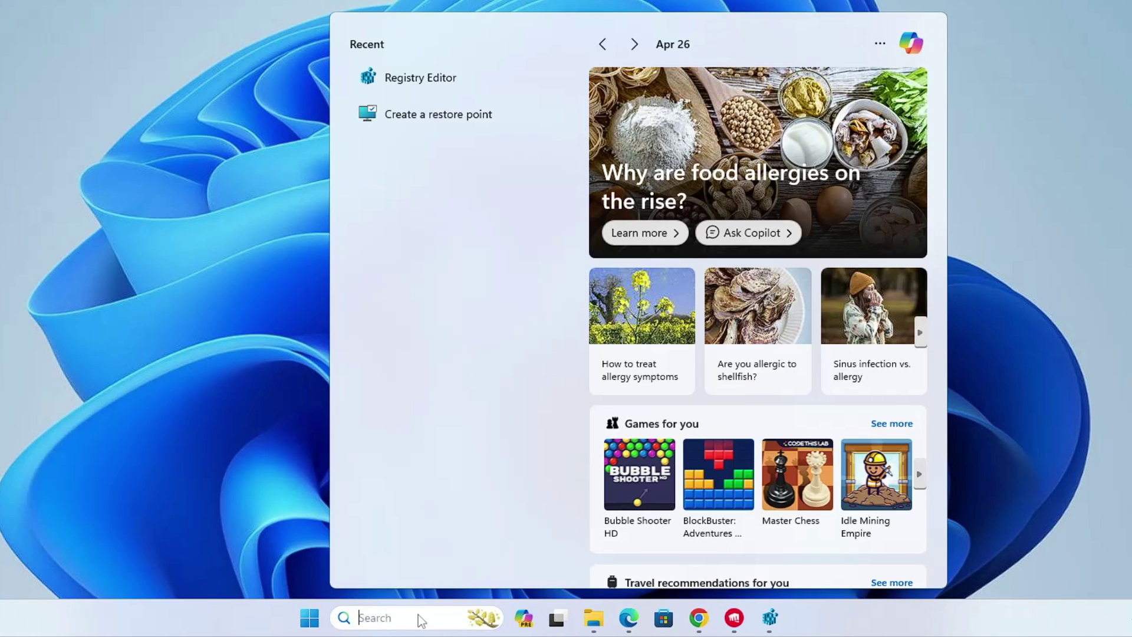
text(restore)
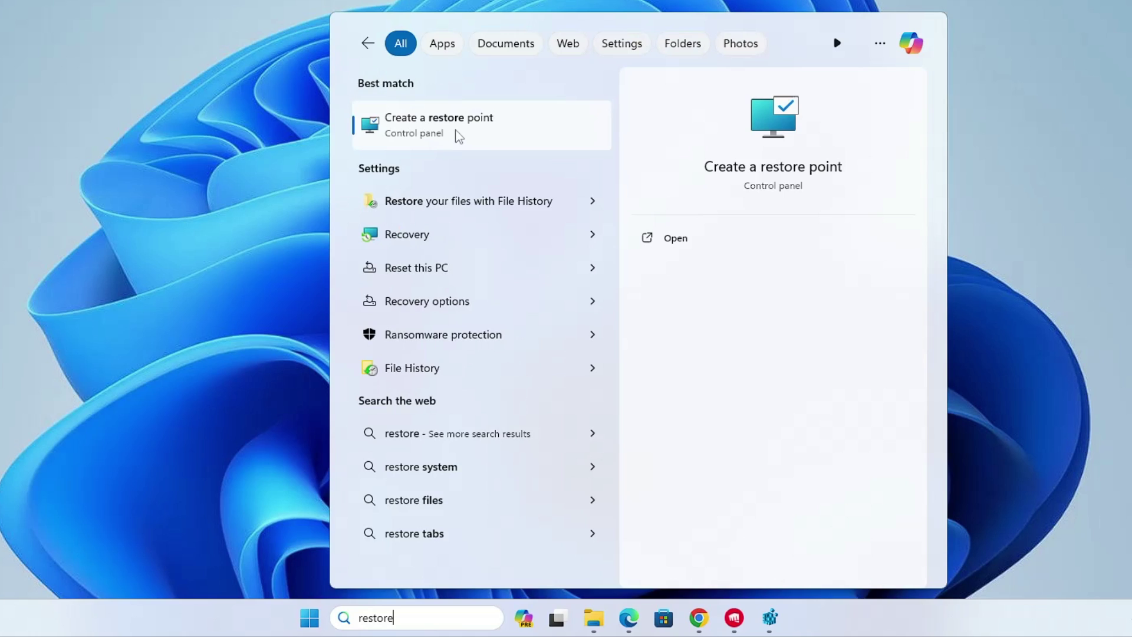
click(456, 133)
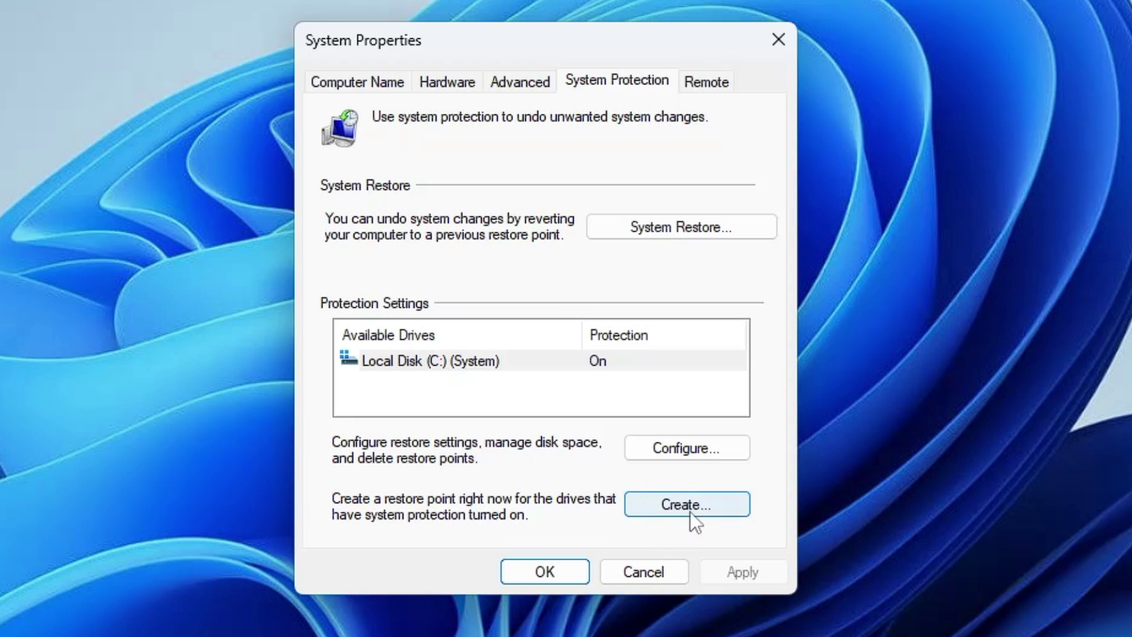
- Keep system protection turned on for Local Disk (C:) and create a restore point described as "Reducing Resources"
click(674, 451)
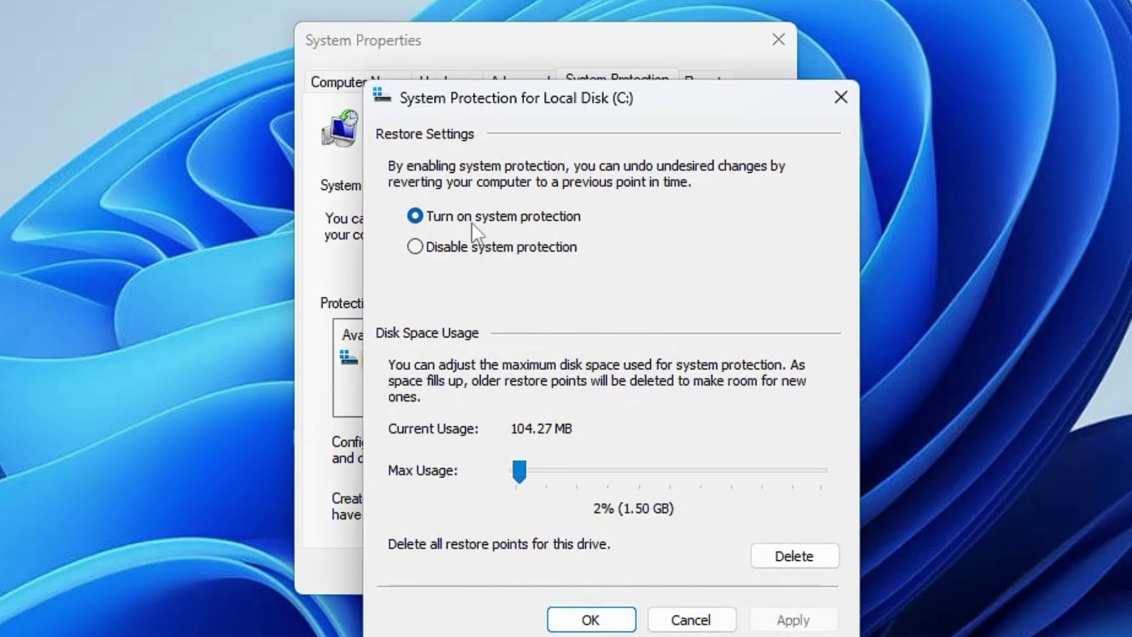
click(591, 620)
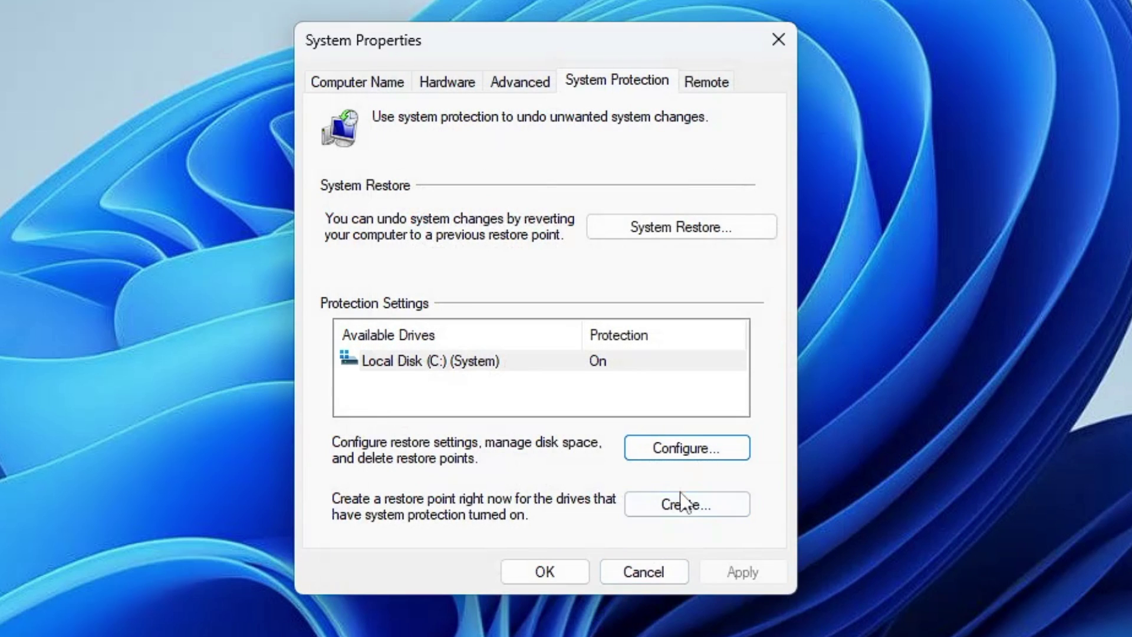
click(674, 498)
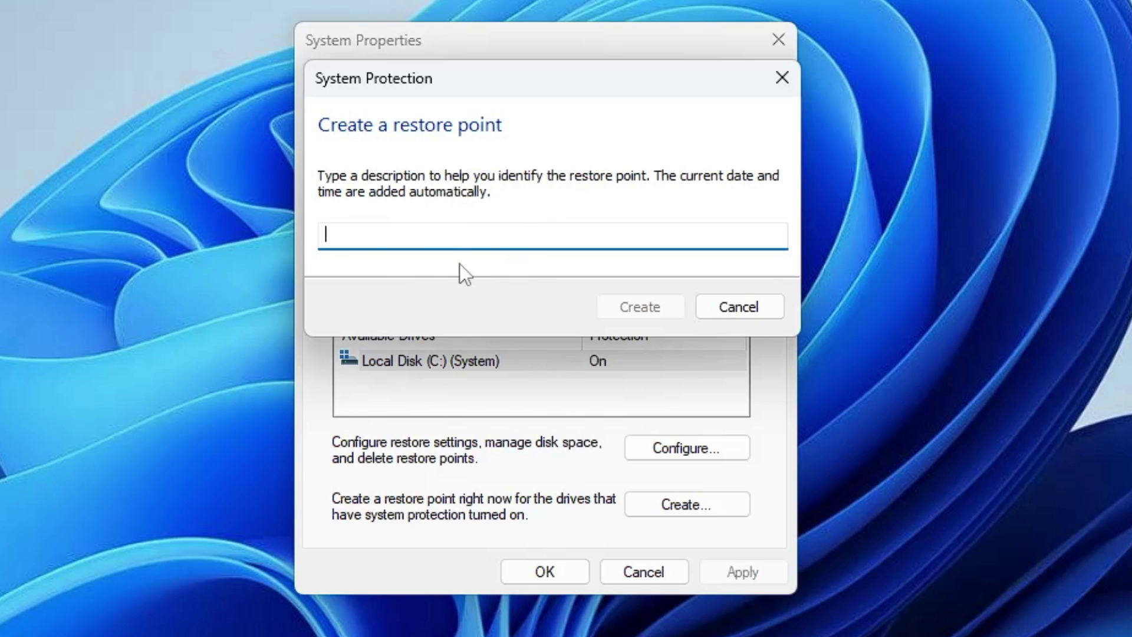
text(Reducing Resources)
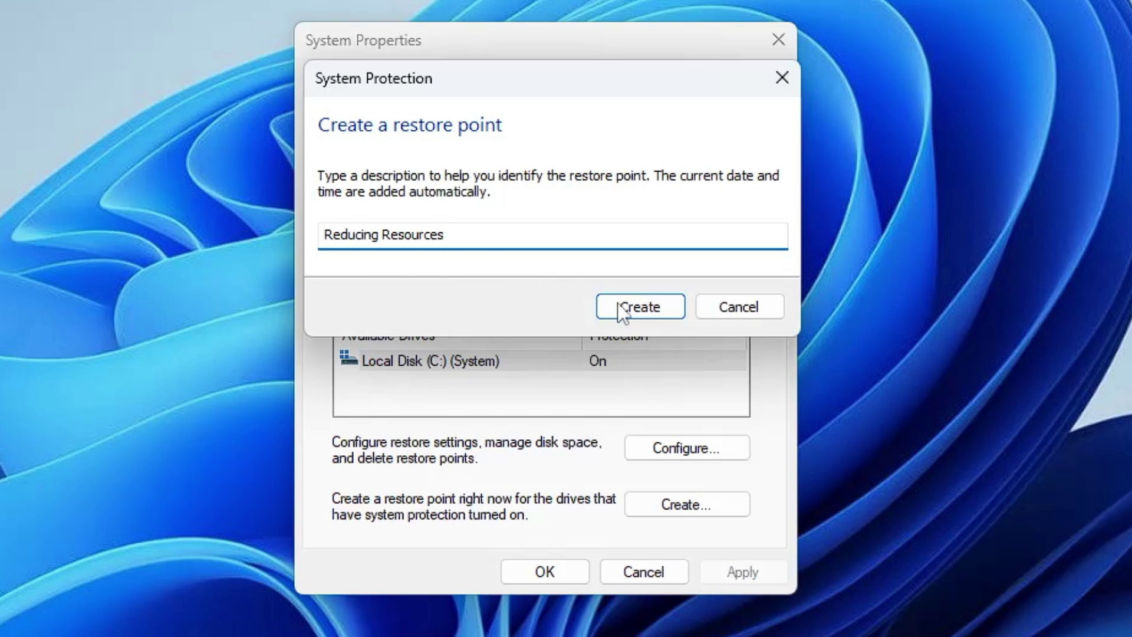
click(650, 313)
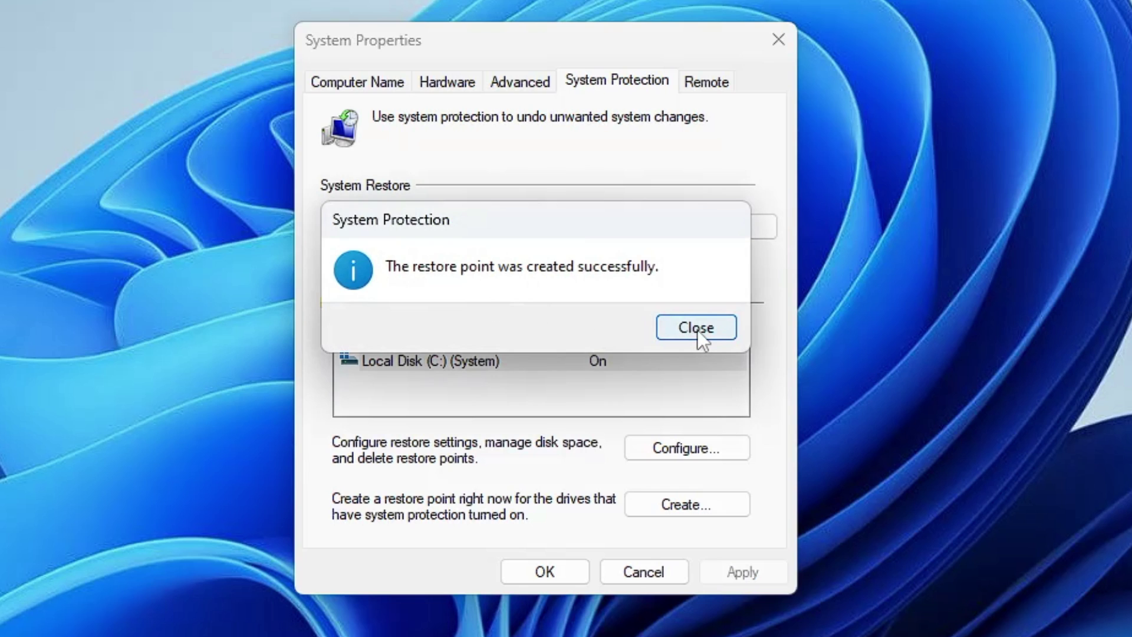
click(697, 327)
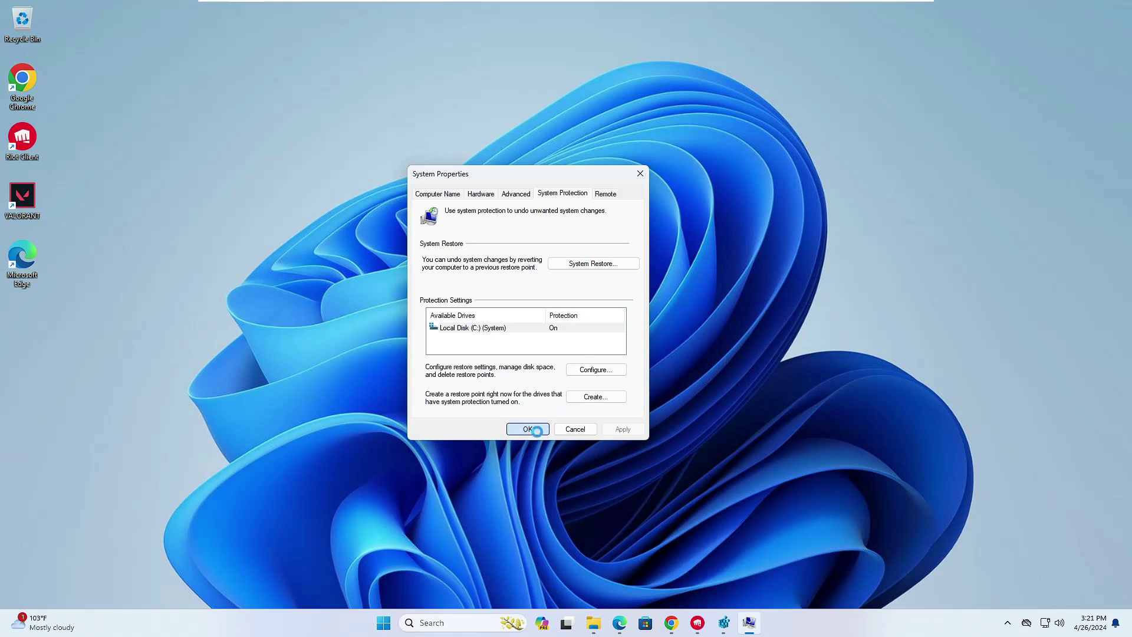
click(545, 571)
- Search Windows for "registry" and open the Registry Editor
click(466, 624)
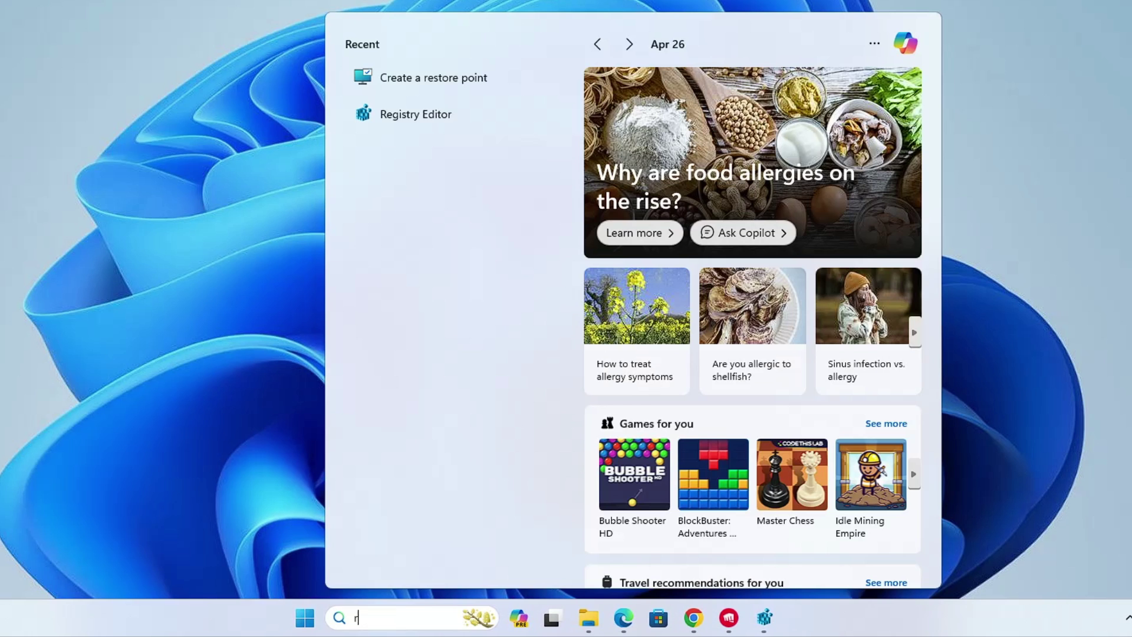
text(registry)
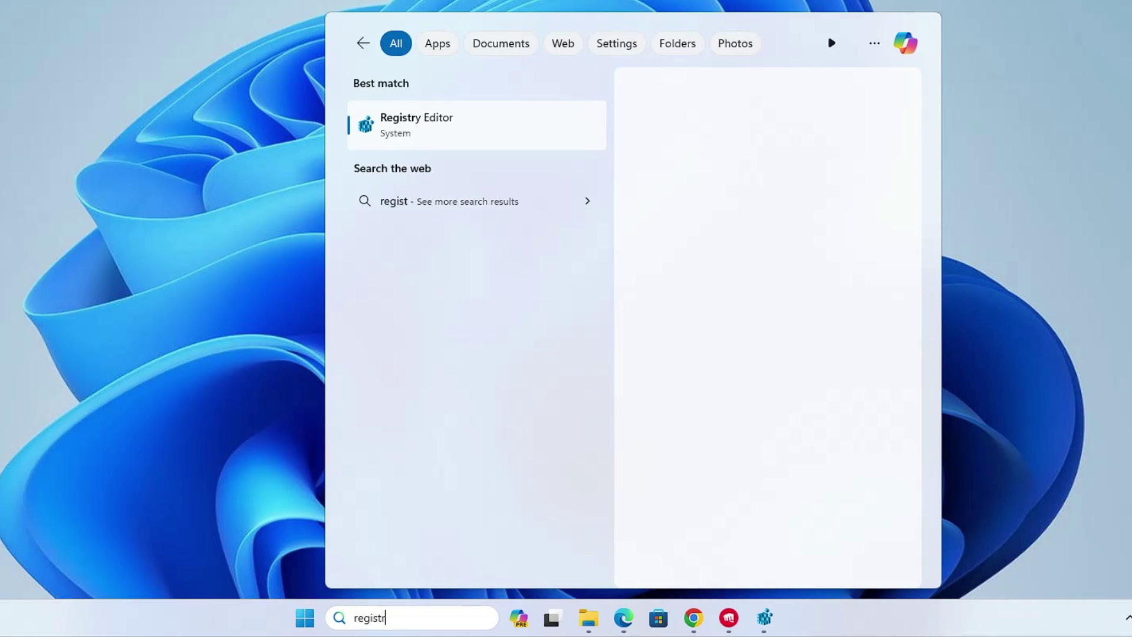
click(435, 125)
click(458, 323)
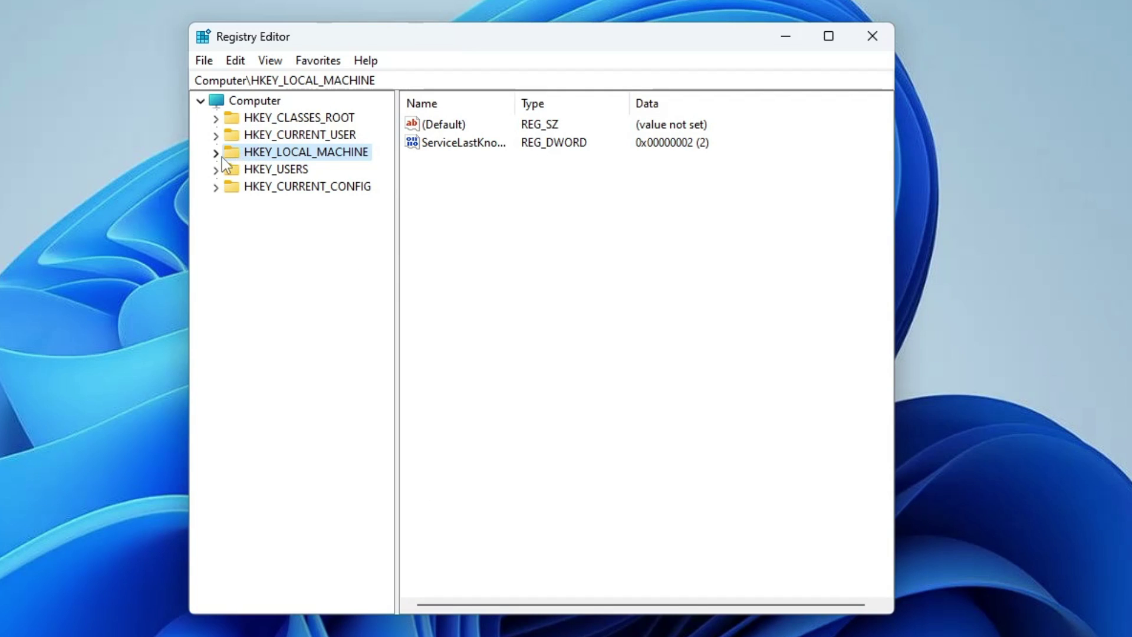
- Go to the registry key HKEY_LOCAL_MACHINE\SYSTEM\CurrentControlSet\Control
double_click(272, 154)
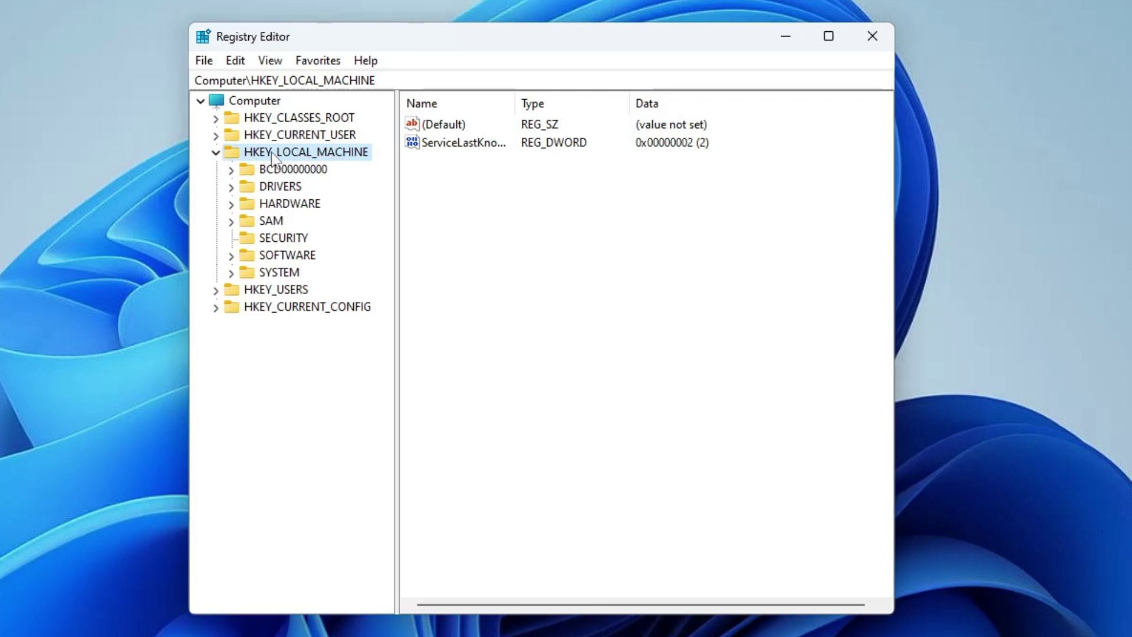
click(287, 276)
double_click(287, 276)
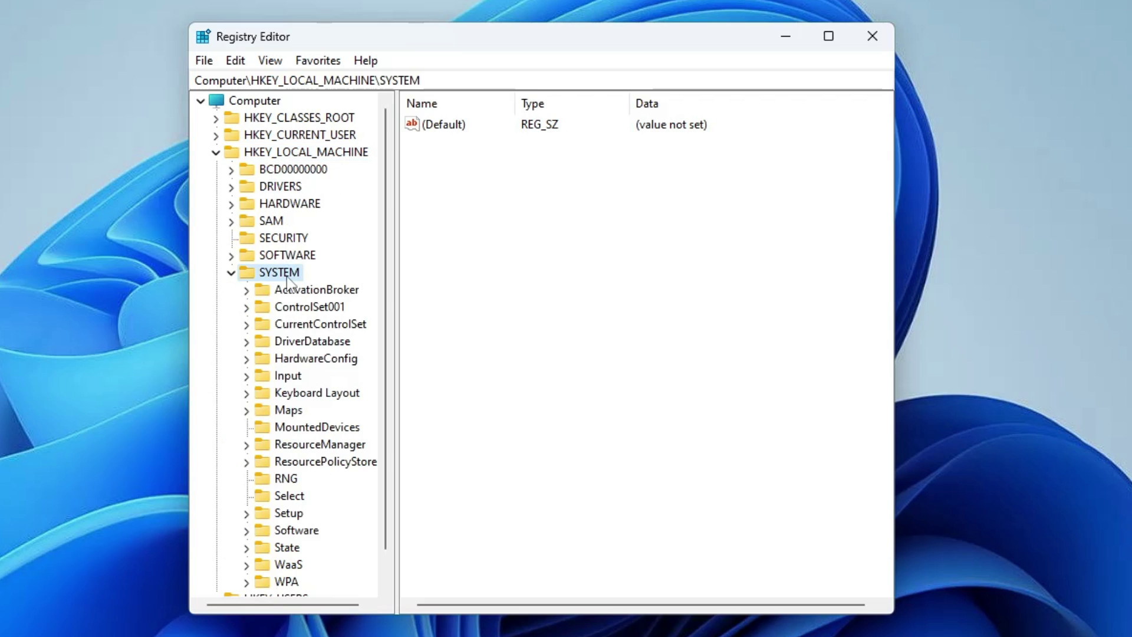
click(289, 328)
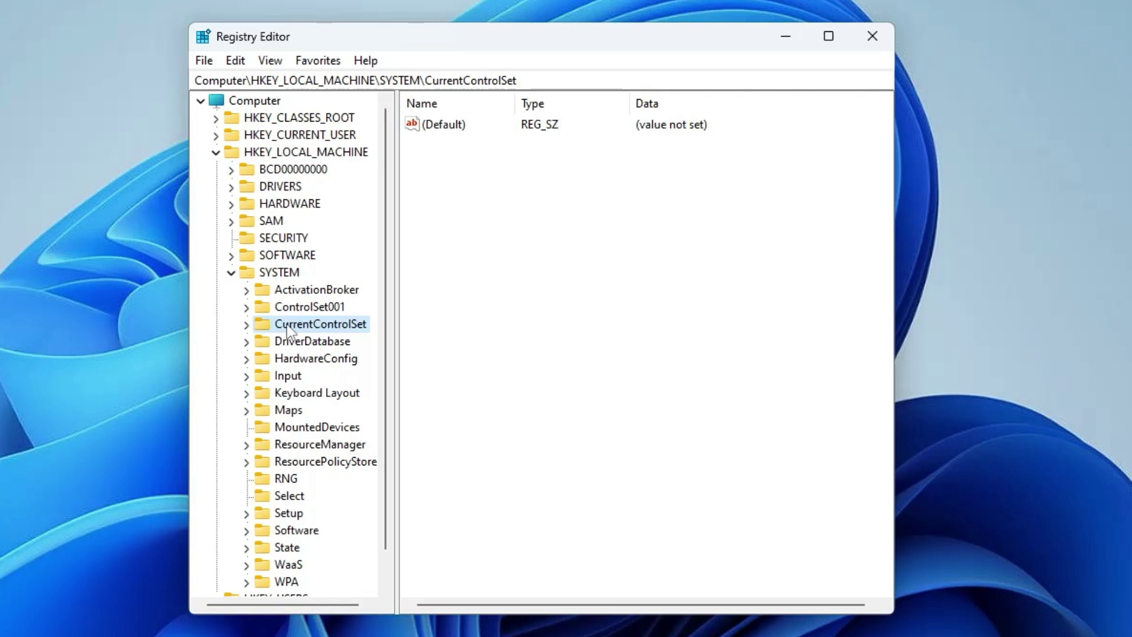
double_click(341, 328)
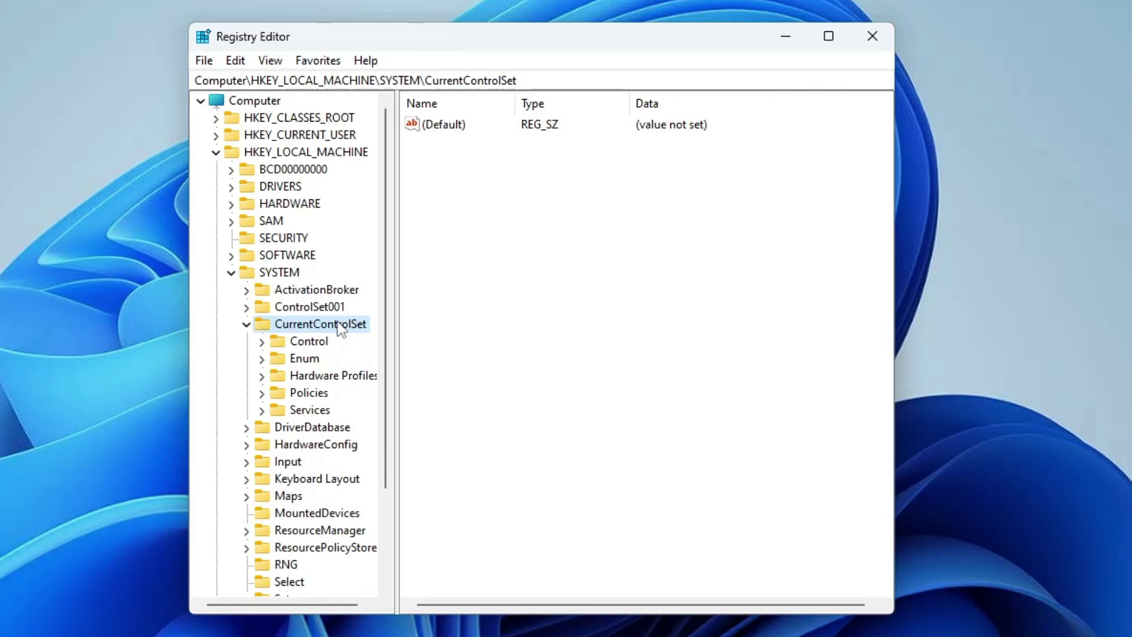
click(312, 344)
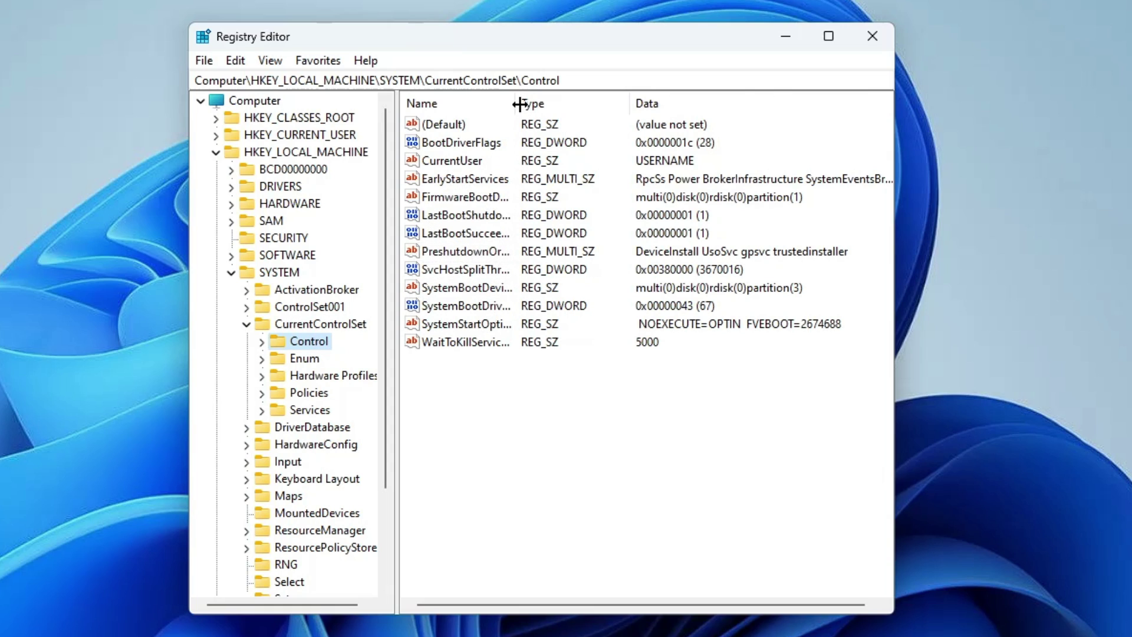
- Set SvcHostSplitThresholdInKB to hexadecimal 400000, the value for 4 GB of RAM, and close the Registry Editor
drag(515, 103, 603, 104)
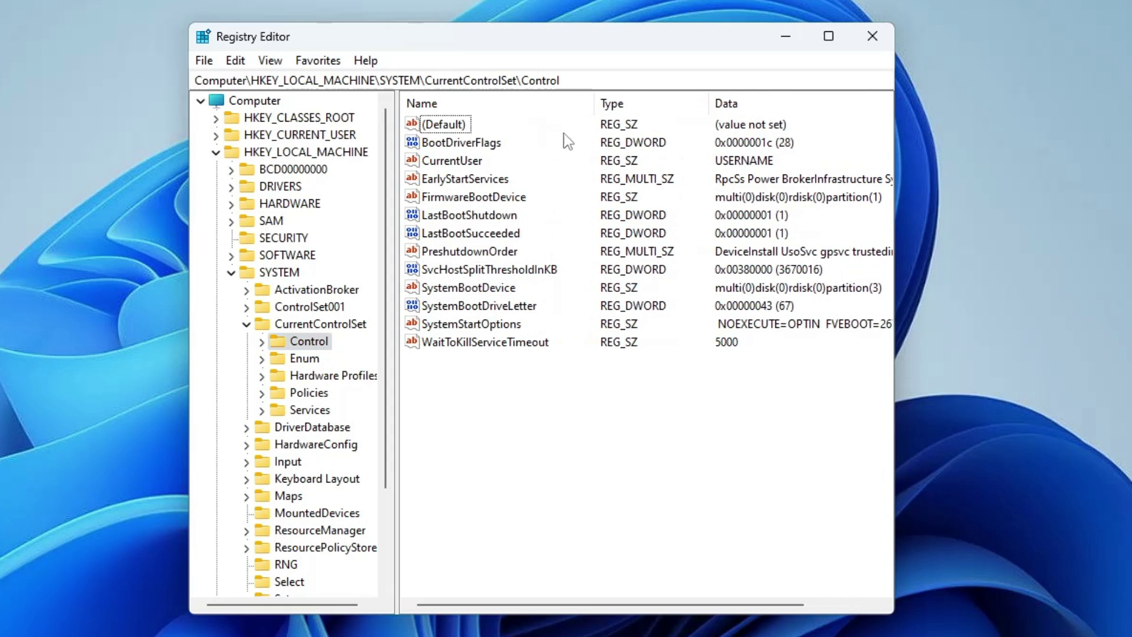
click(449, 272)
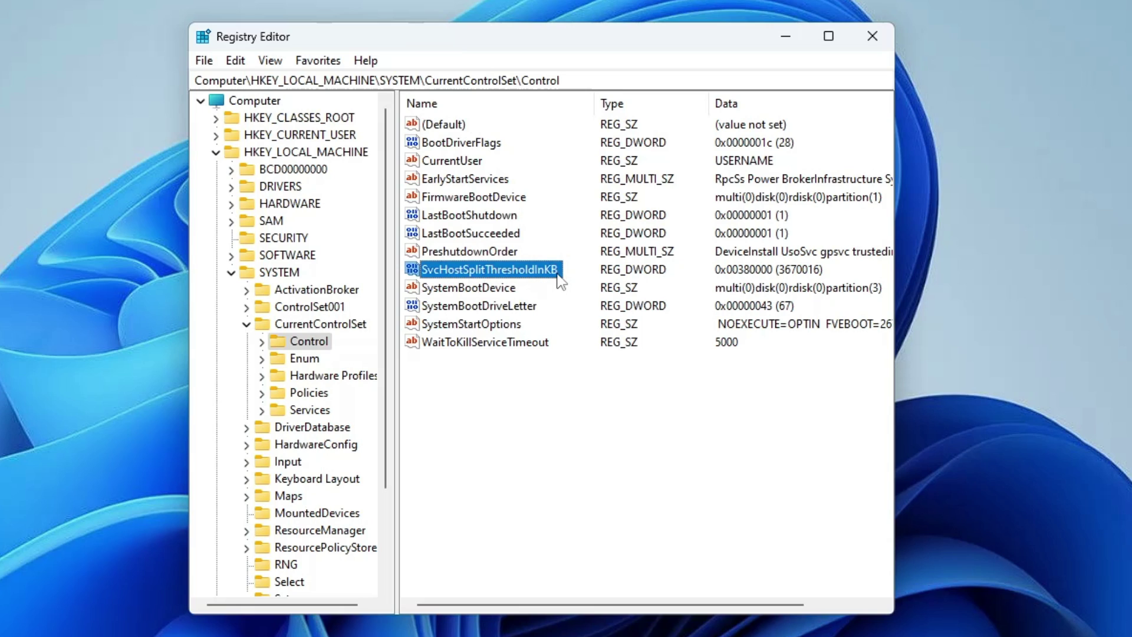
double_click(495, 269)
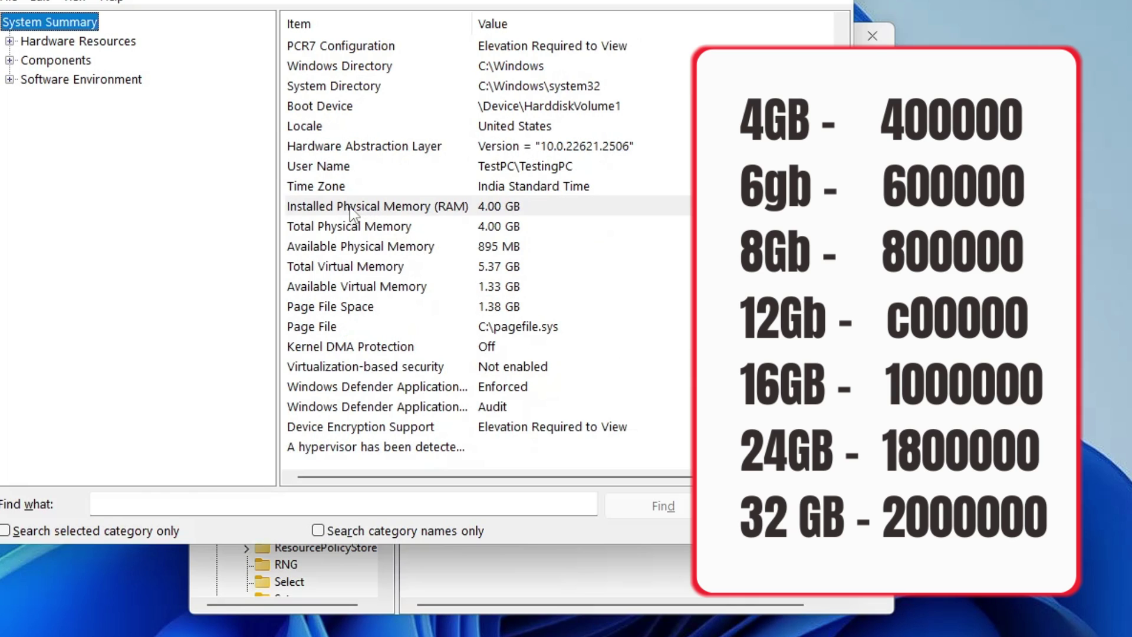
click(450, 211)
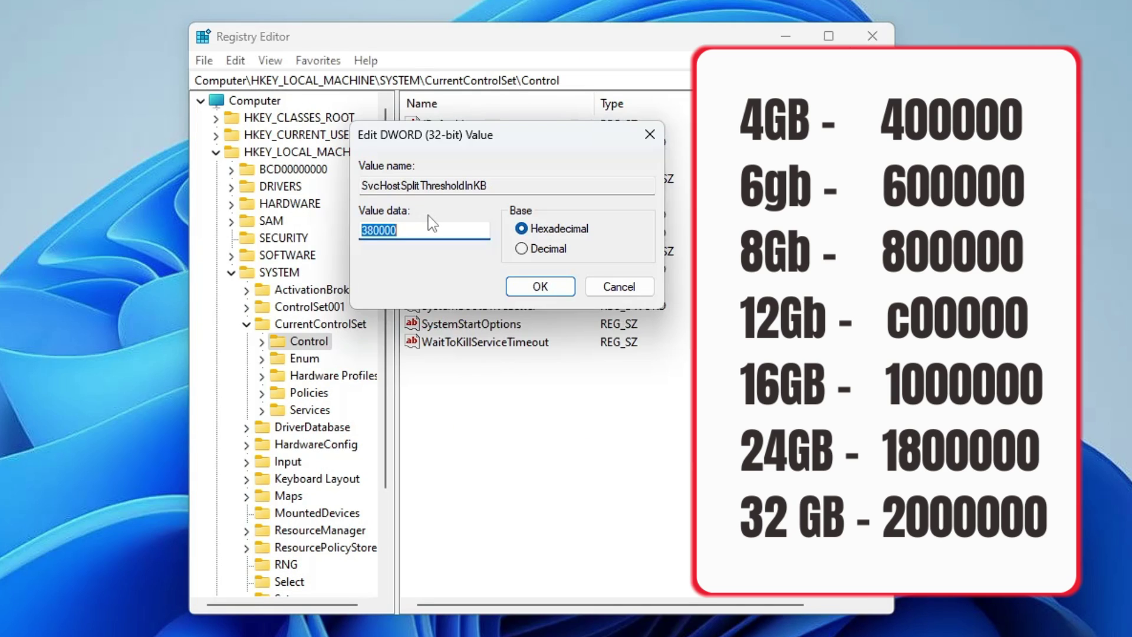
text(400000)
click(538, 287)
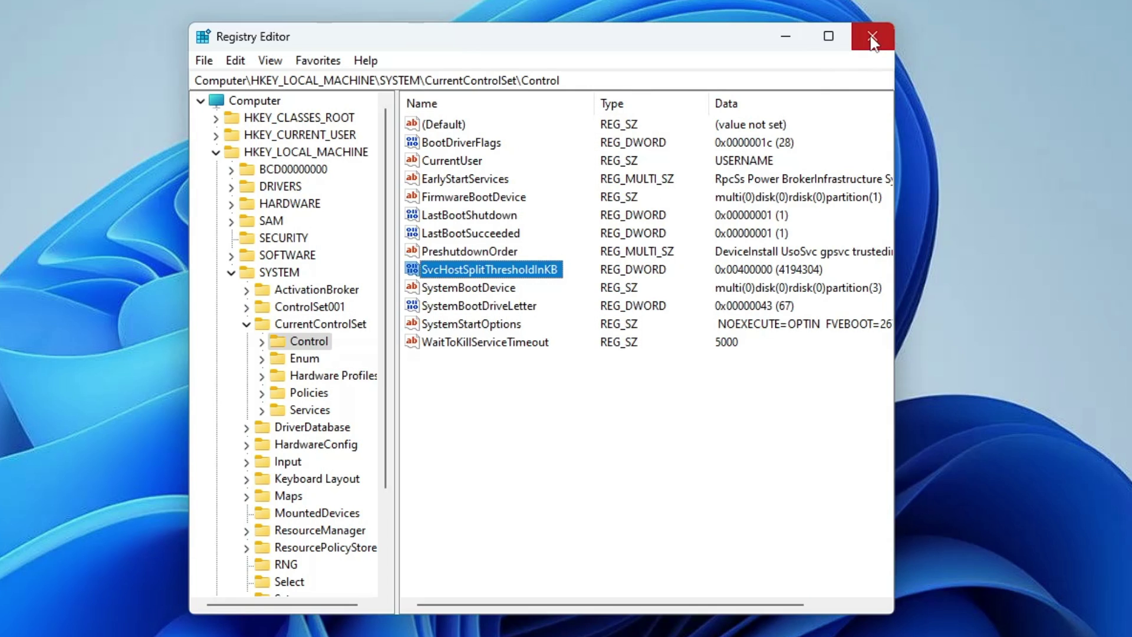
click(873, 36)
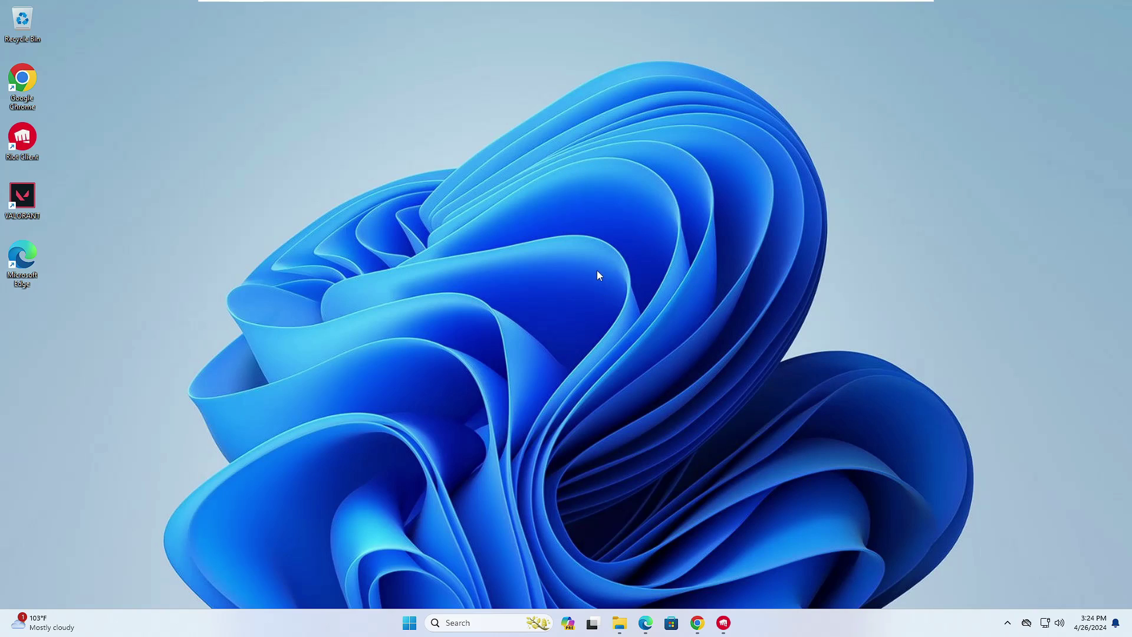
- Check the hidden system tray icons for apps running in the background
click(1008, 624)
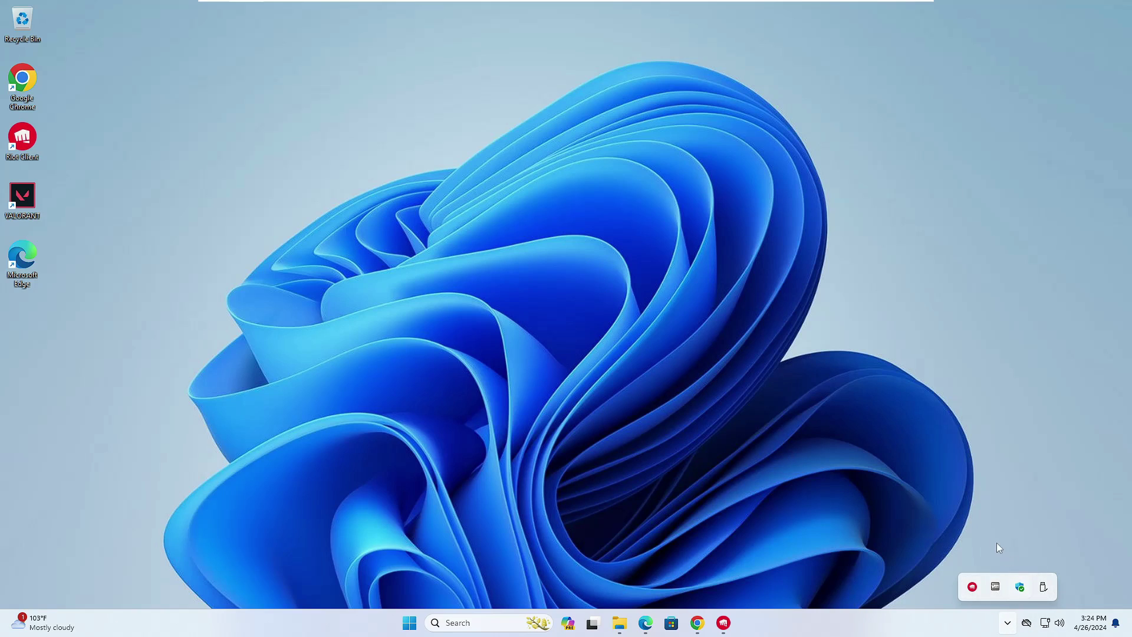
click(1021, 588)
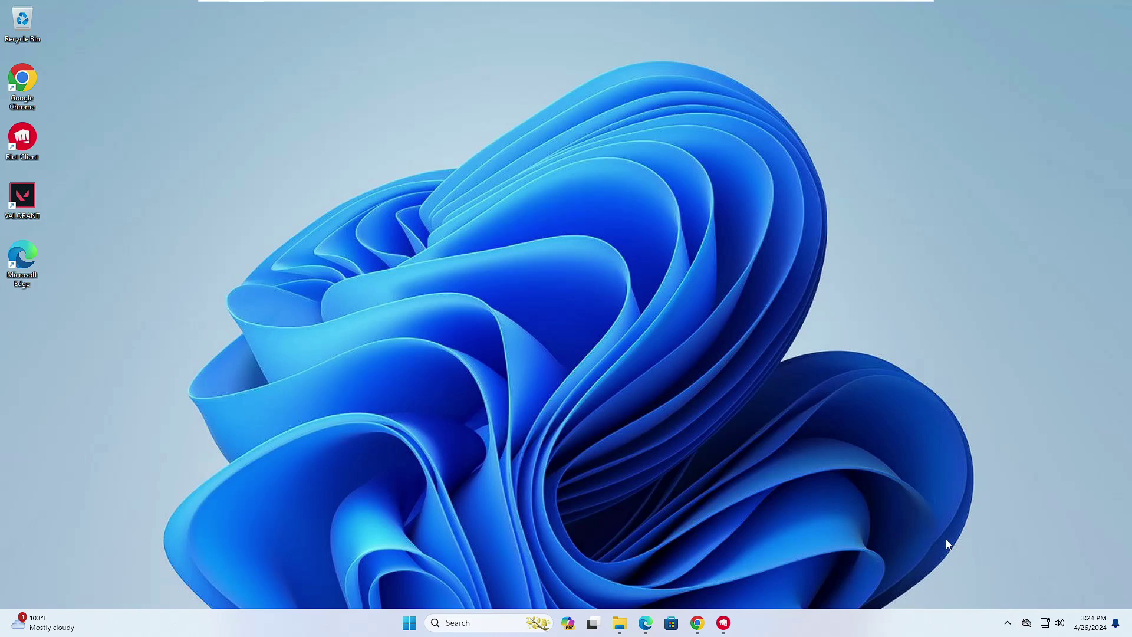
- Open Task Manager and show the list of startup apps
right_click(409, 623)
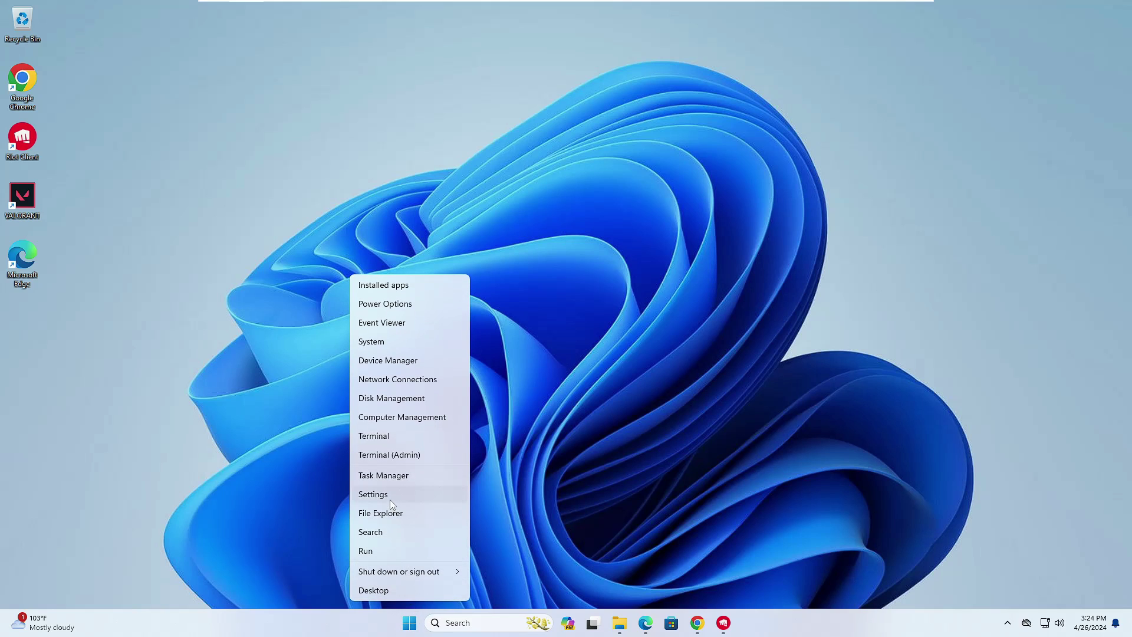
click(389, 475)
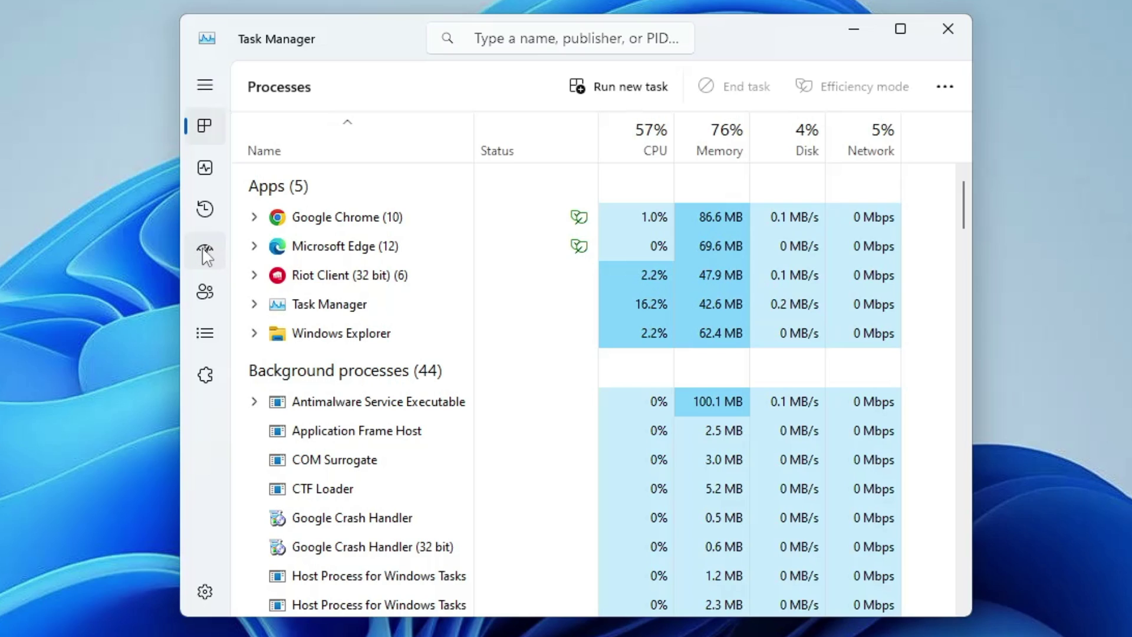
click(205, 252)
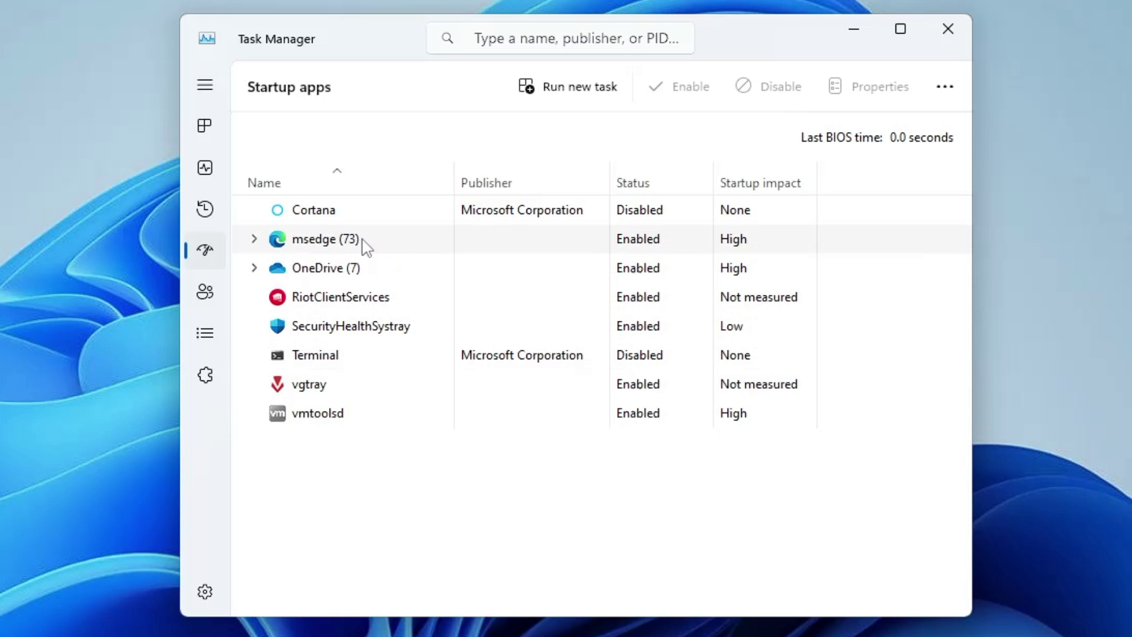
- Disable OneDrive and msedge as startup apps and close Task Manager
click(342, 269)
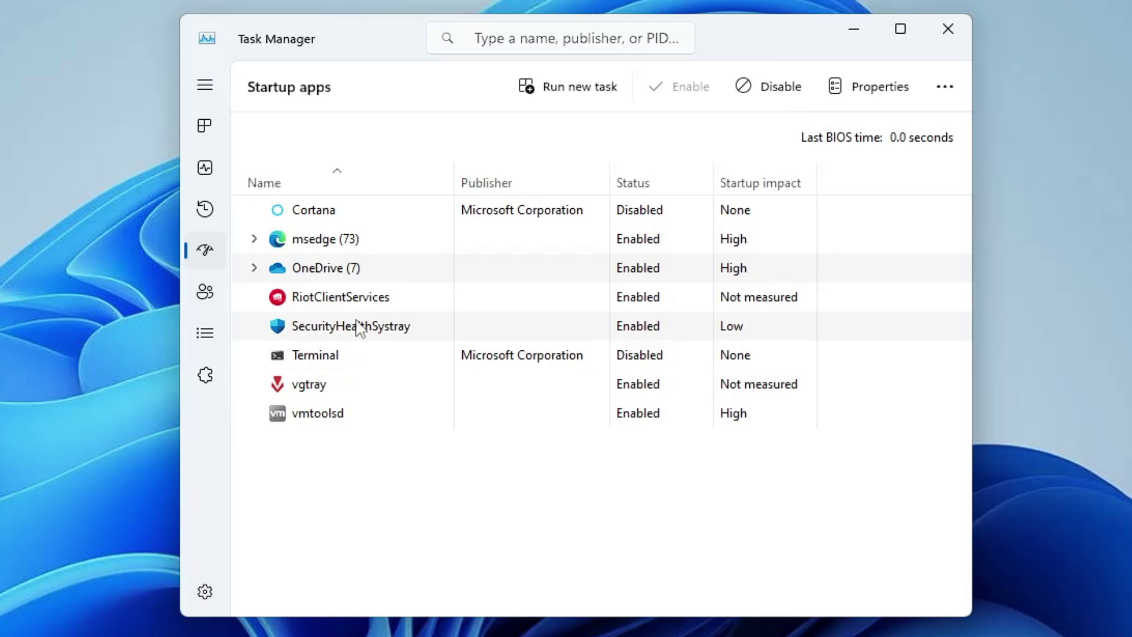
right_click(354, 273)
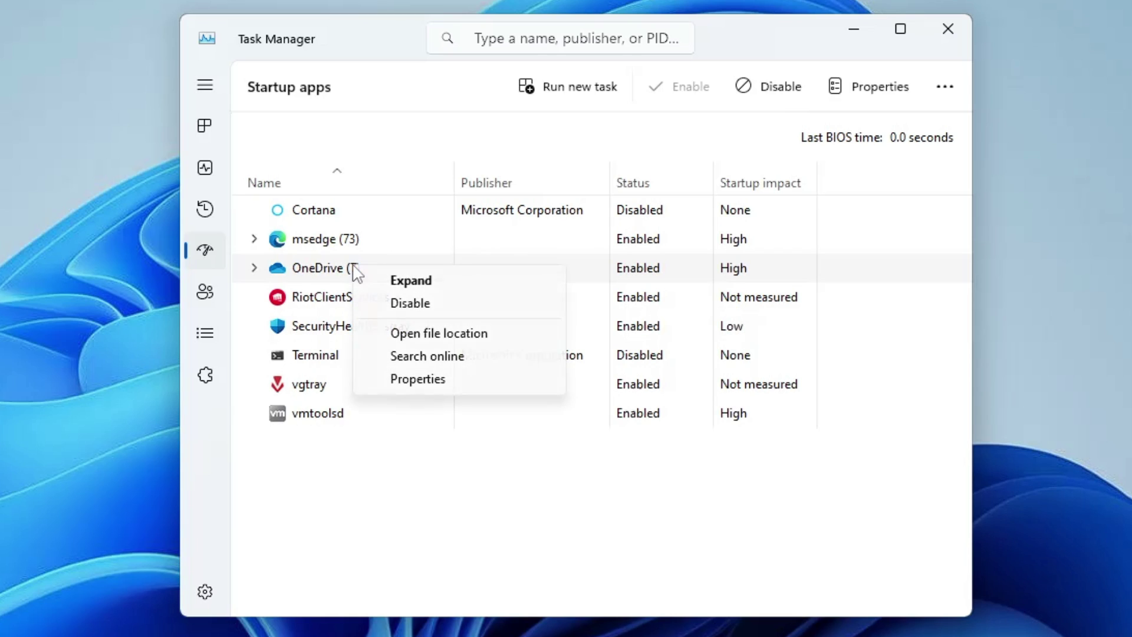
click(389, 302)
right_click(375, 244)
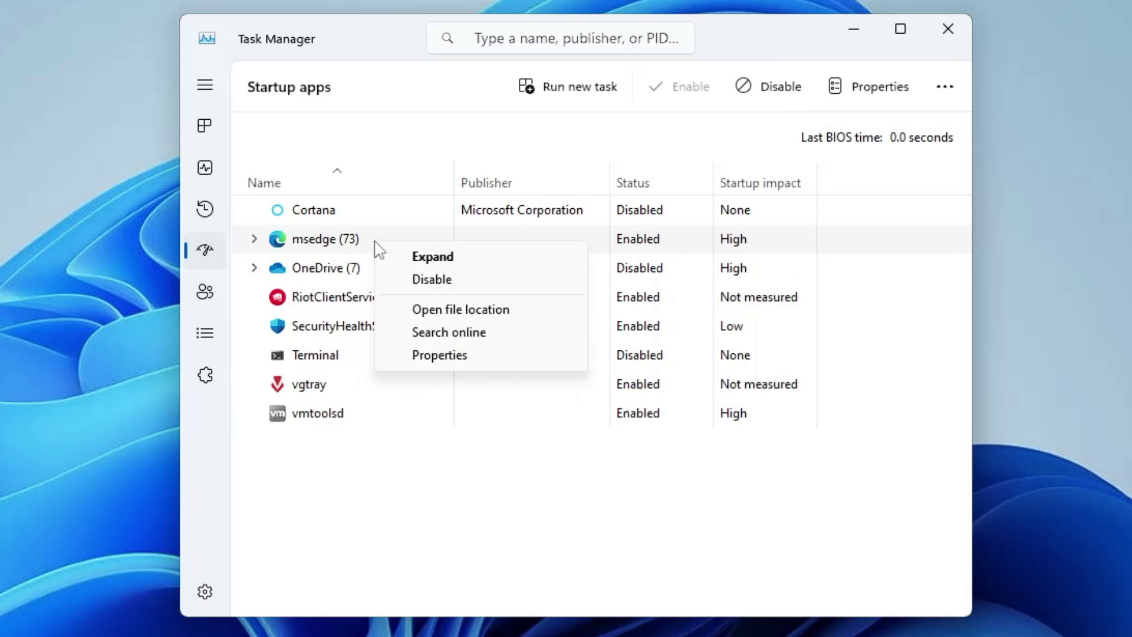
click(419, 288)
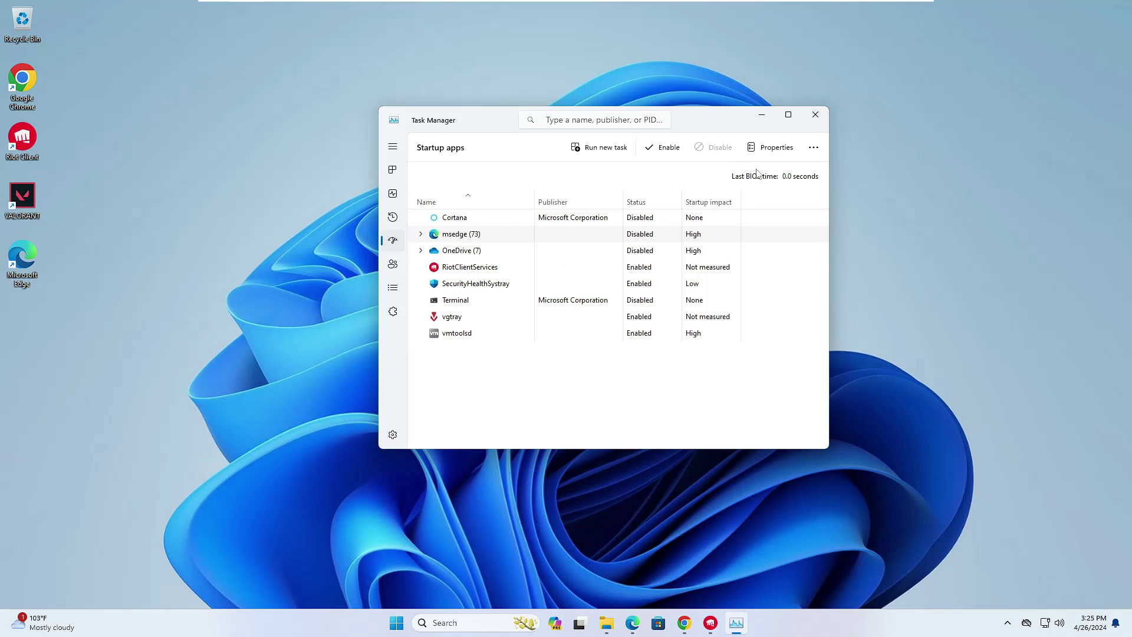
click(815, 116)
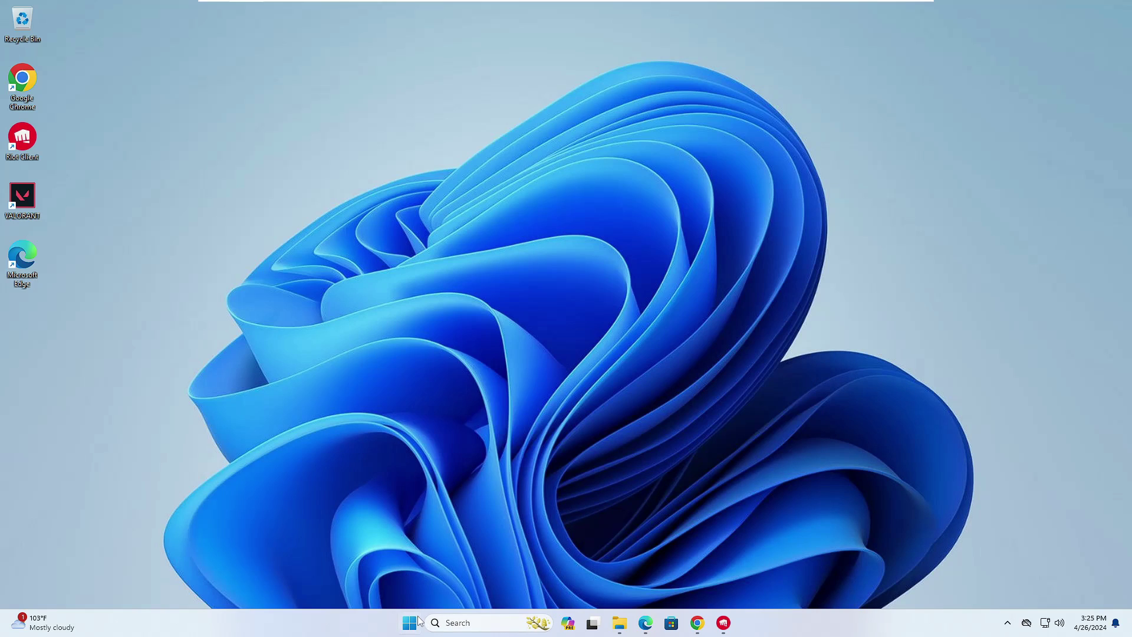
- Open the Windows Settings and go to the General page of Privacy & security
right_click(412, 617)
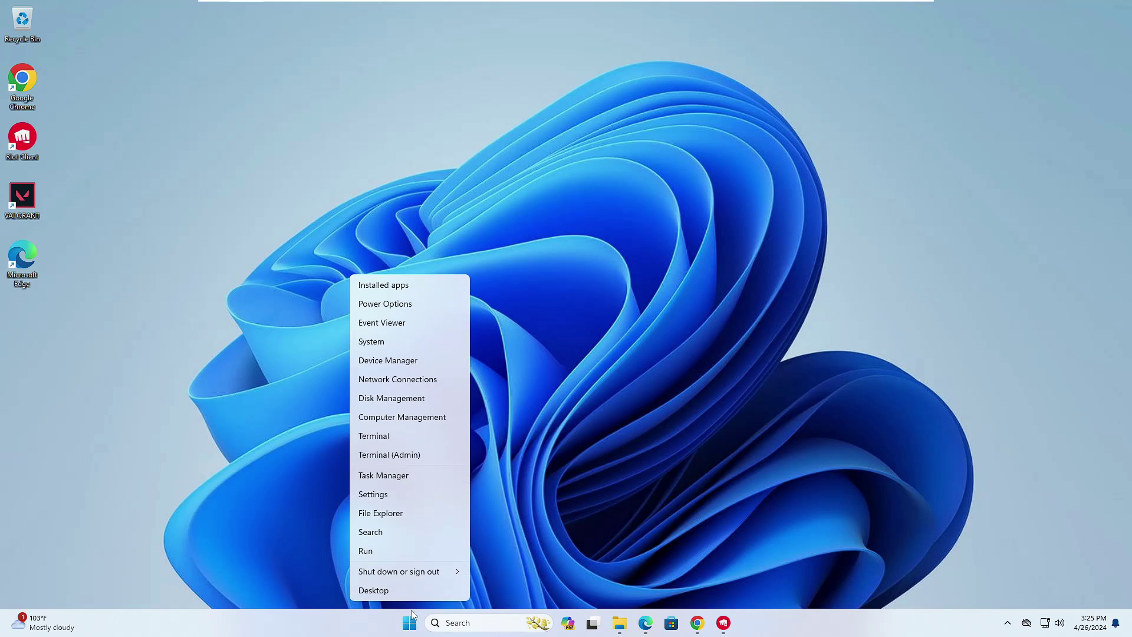
click(392, 498)
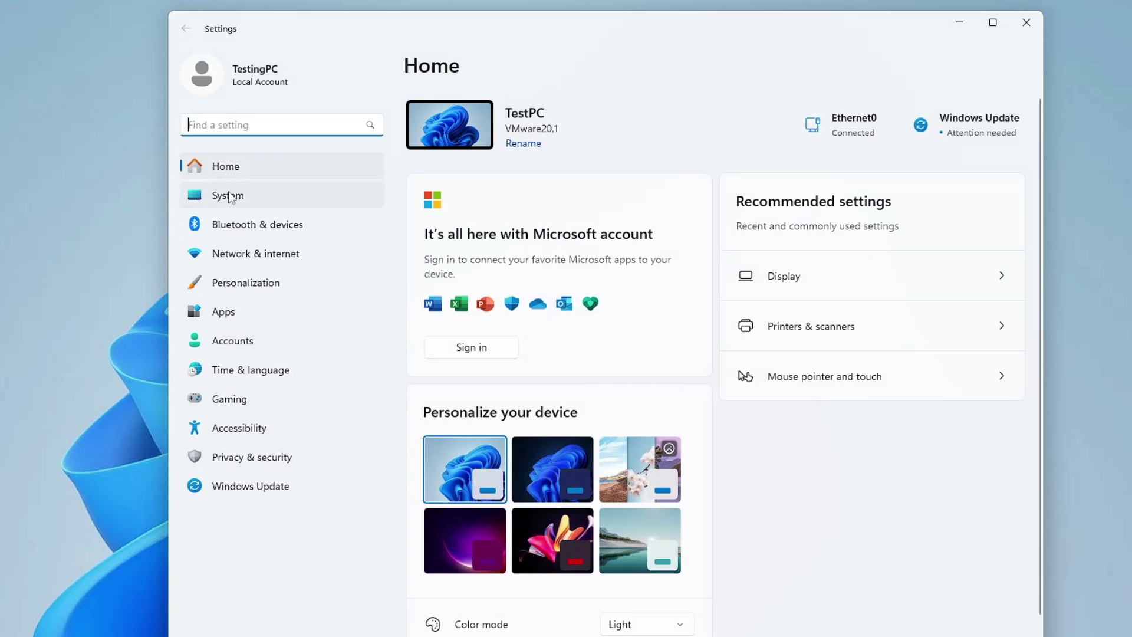
click(229, 459)
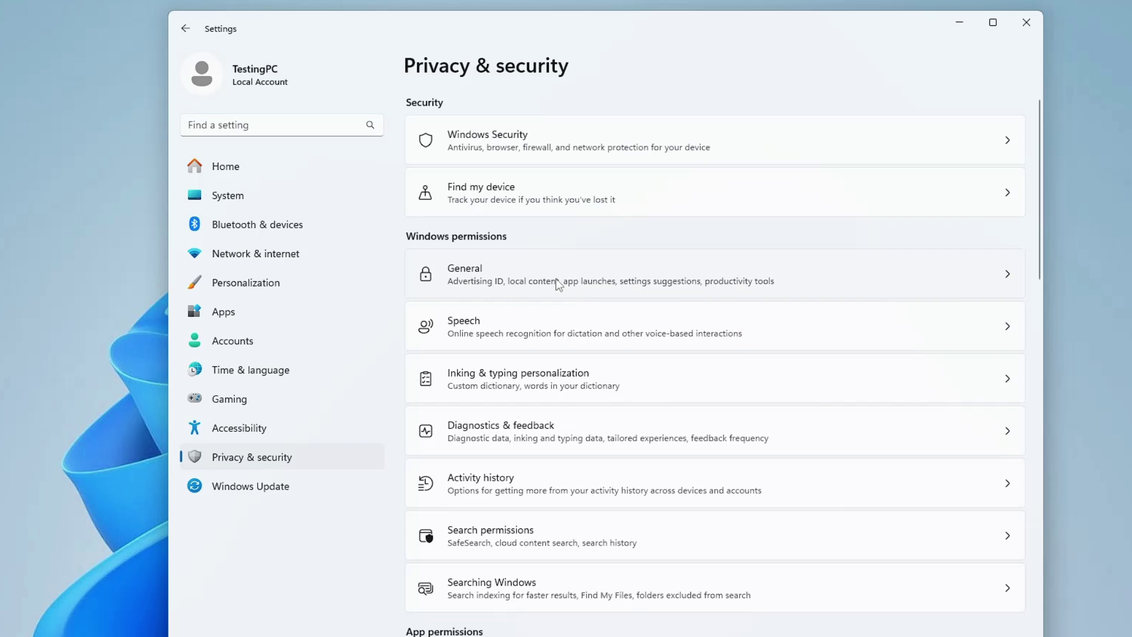
click(517, 271)
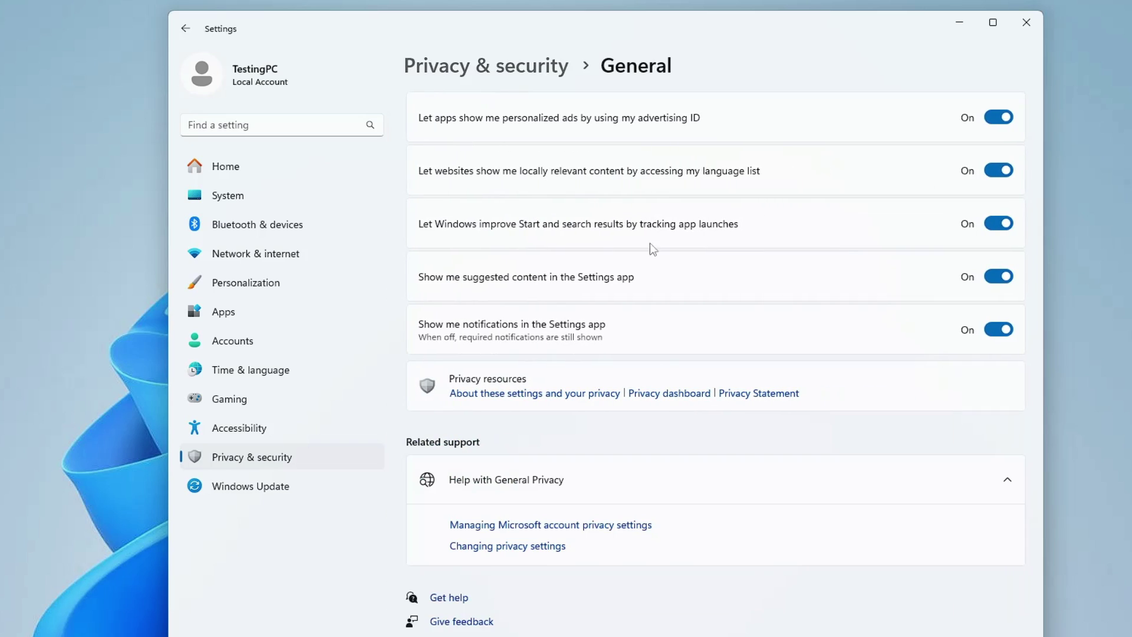
- Turn off all General privacy options: personalized ads, language list access, app launch tracking, suggested content and Settings notifications
click(999, 117)
click(999, 170)
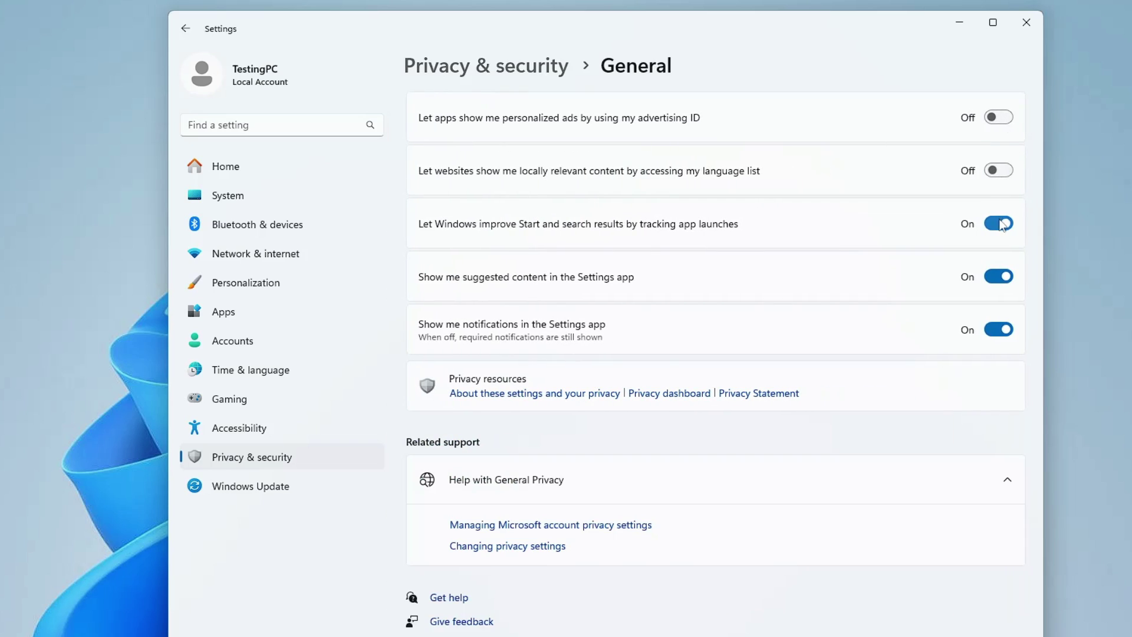
click(999, 223)
click(999, 276)
click(999, 330)
click(186, 28)
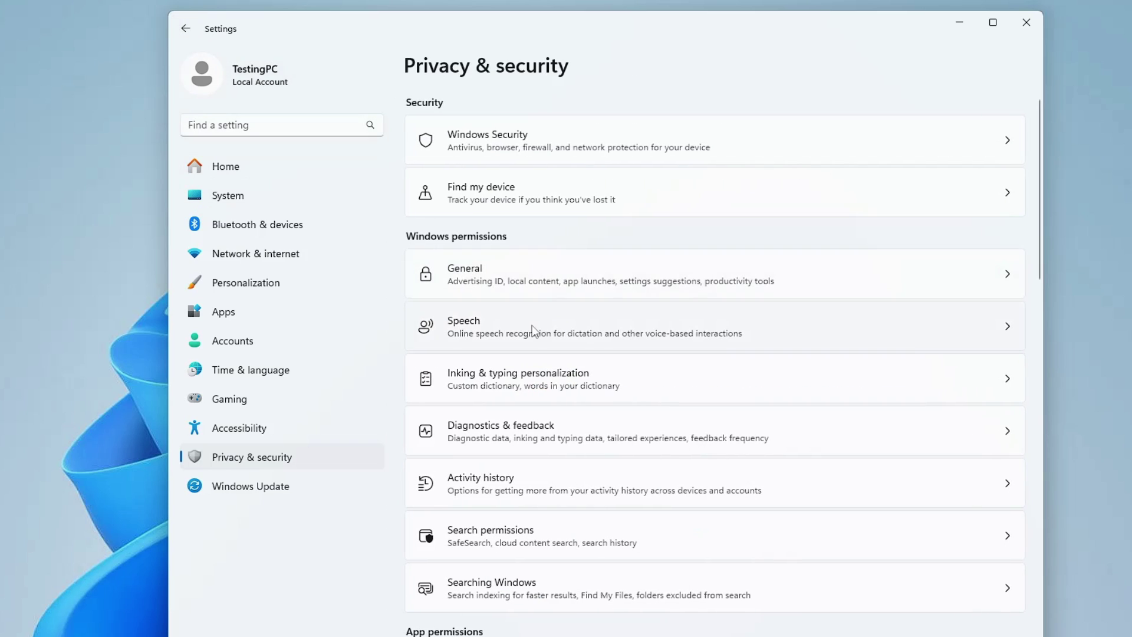
- Review the Speech and the Inking & typing personalization privacy settings
click(533, 324)
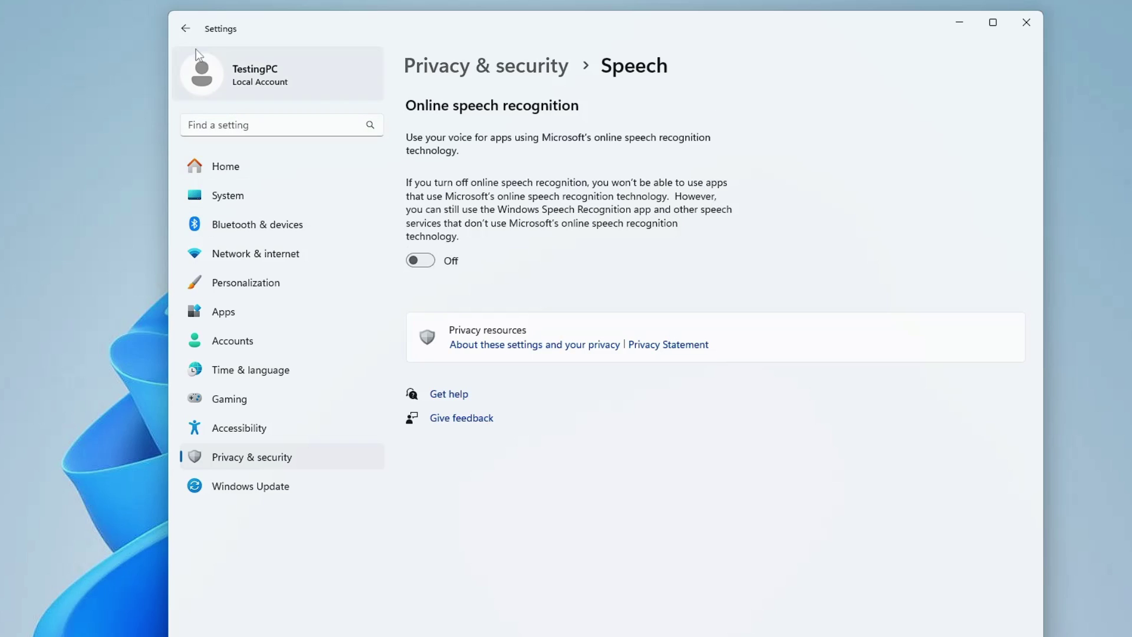
click(187, 28)
click(491, 377)
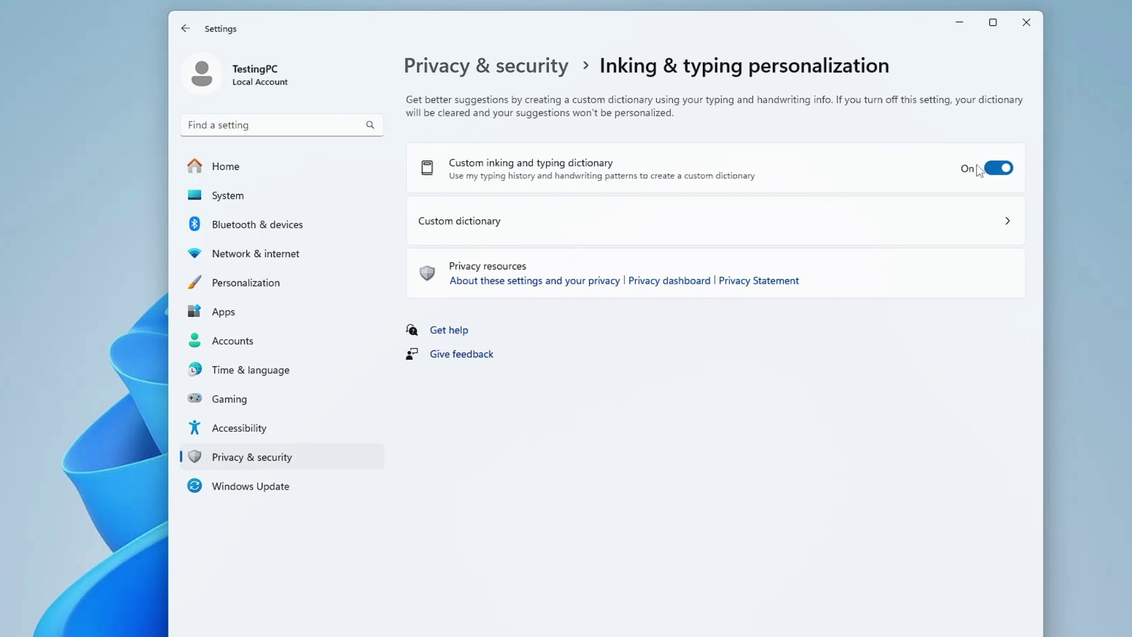
key(alt+Left)
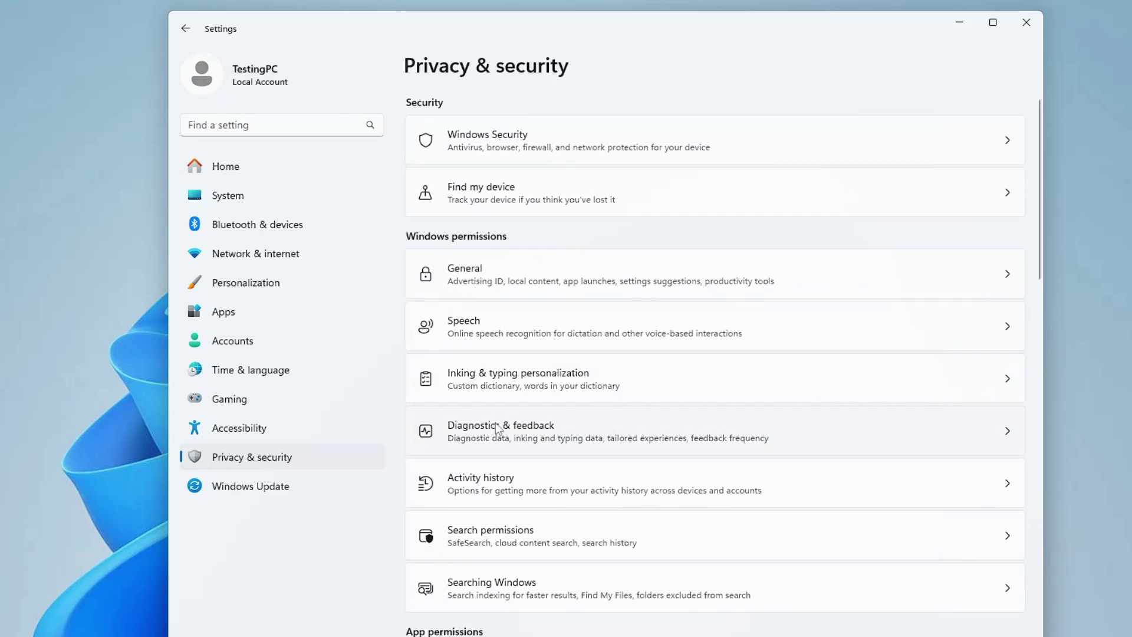
- Turn off optional diagnostic data and tailored experiences under Diagnostics & feedback
click(499, 429)
click(989, 237)
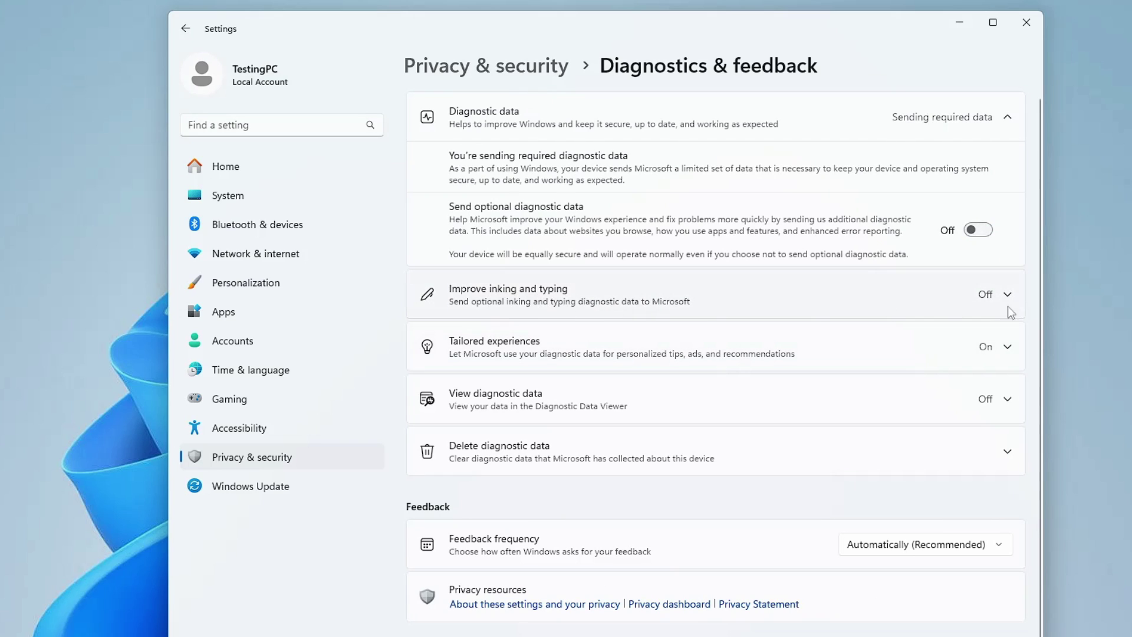
click(997, 349)
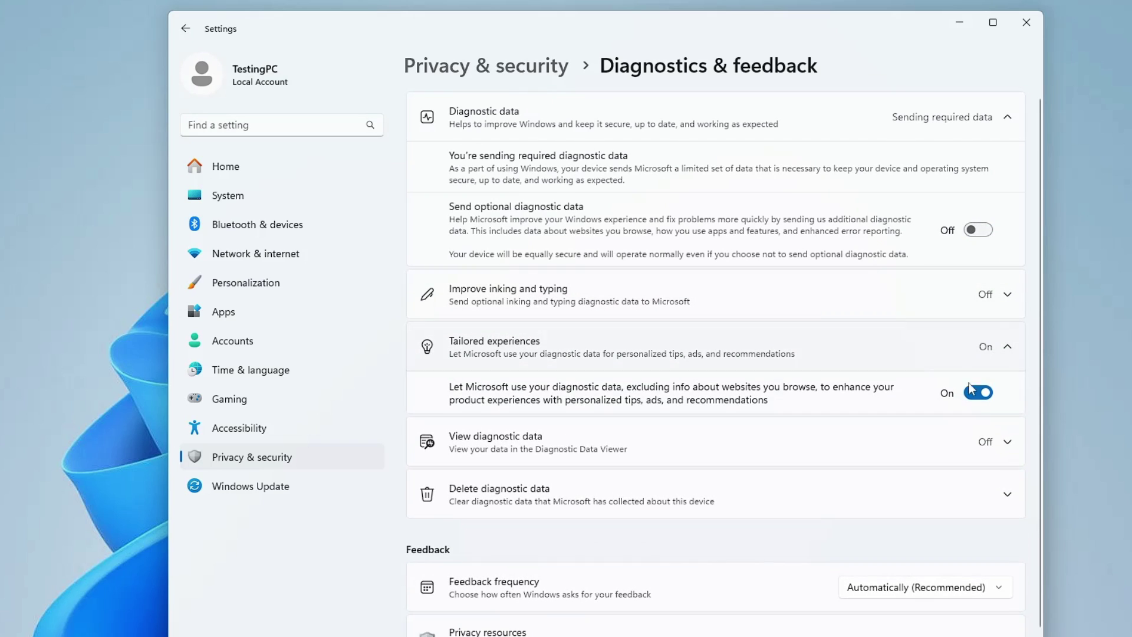
click(978, 393)
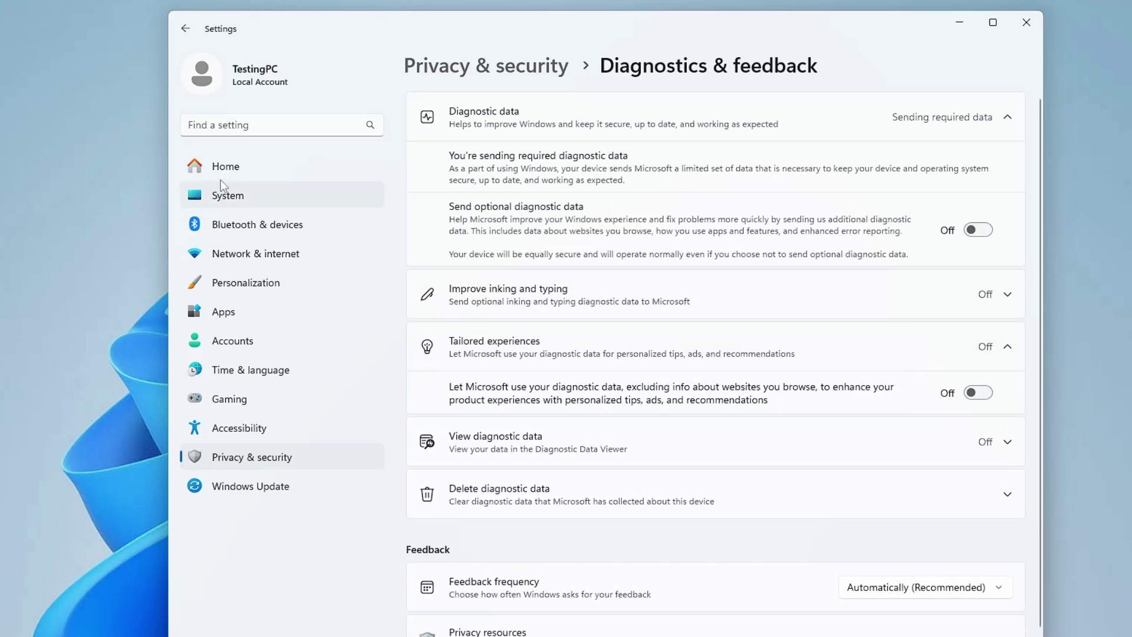
click(184, 29)
- Look through the app permissions and check the Contacts access settings
scroll(437, 253, down, 5)
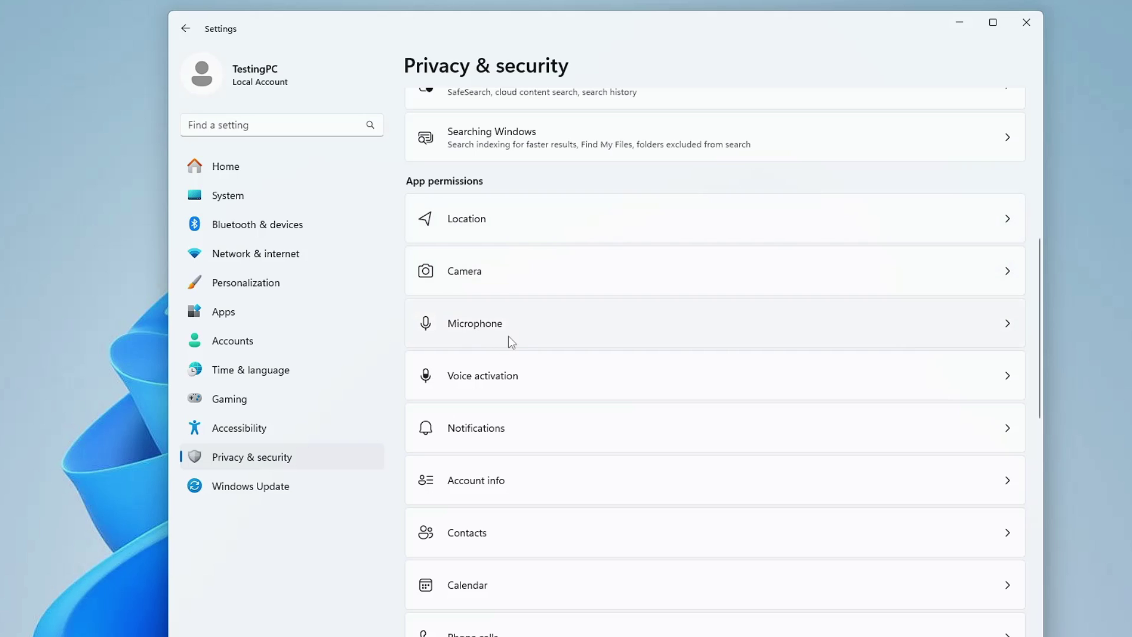
scroll(505, 331, down, 3)
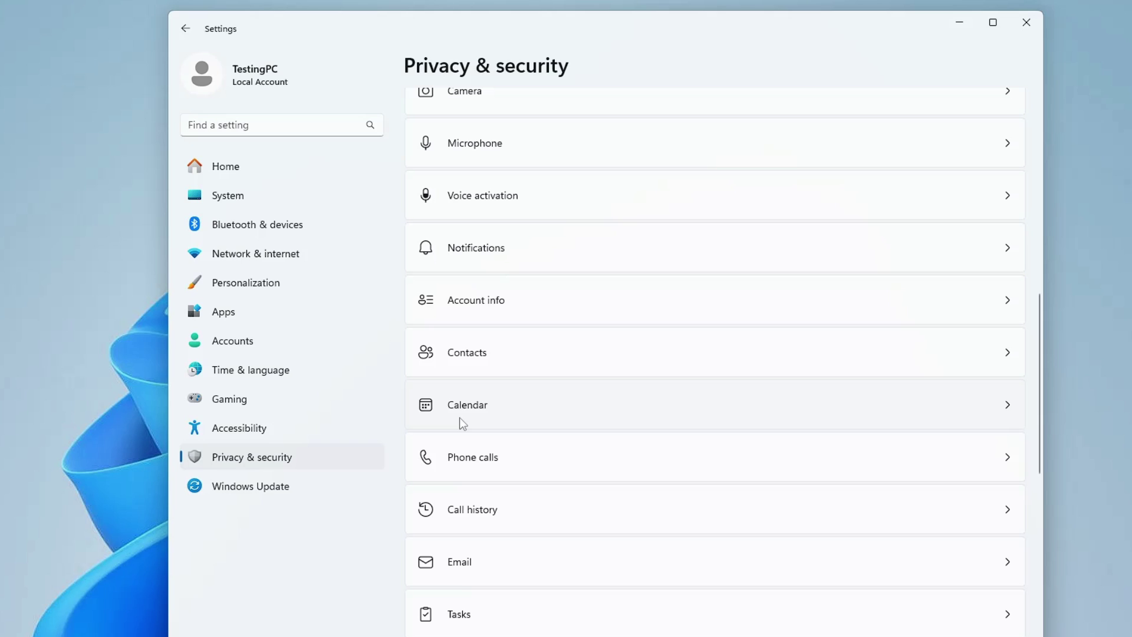
click(489, 352)
click(193, 28)
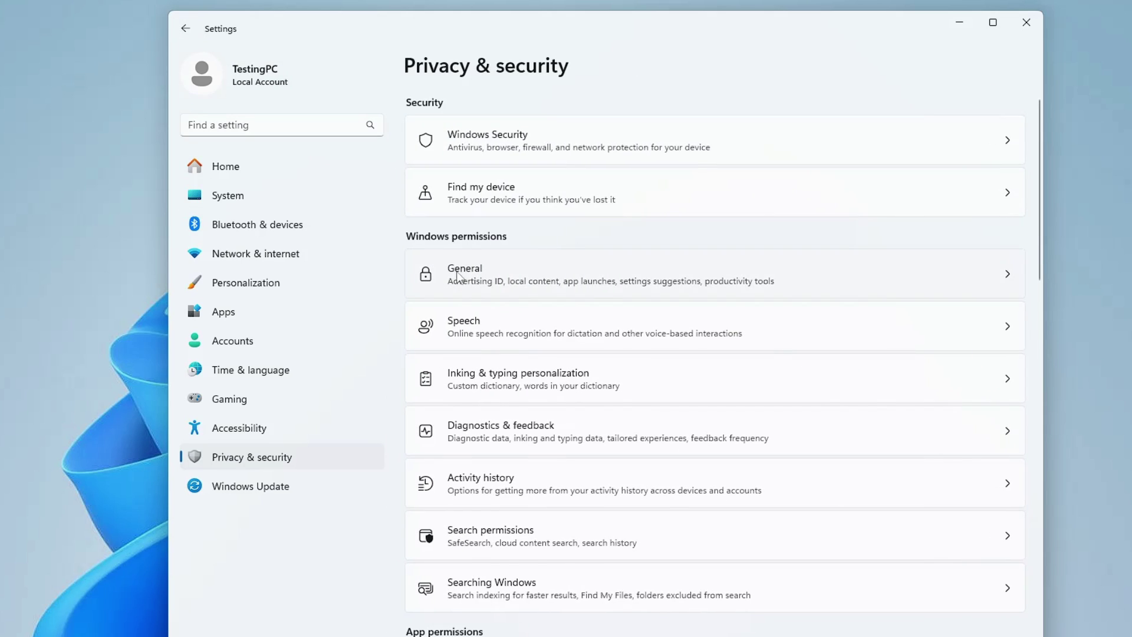
- Turn off Radio control access in the app permissions and close Settings
scroll(519, 330, down, 5)
scroll(530, 363, down, 8)
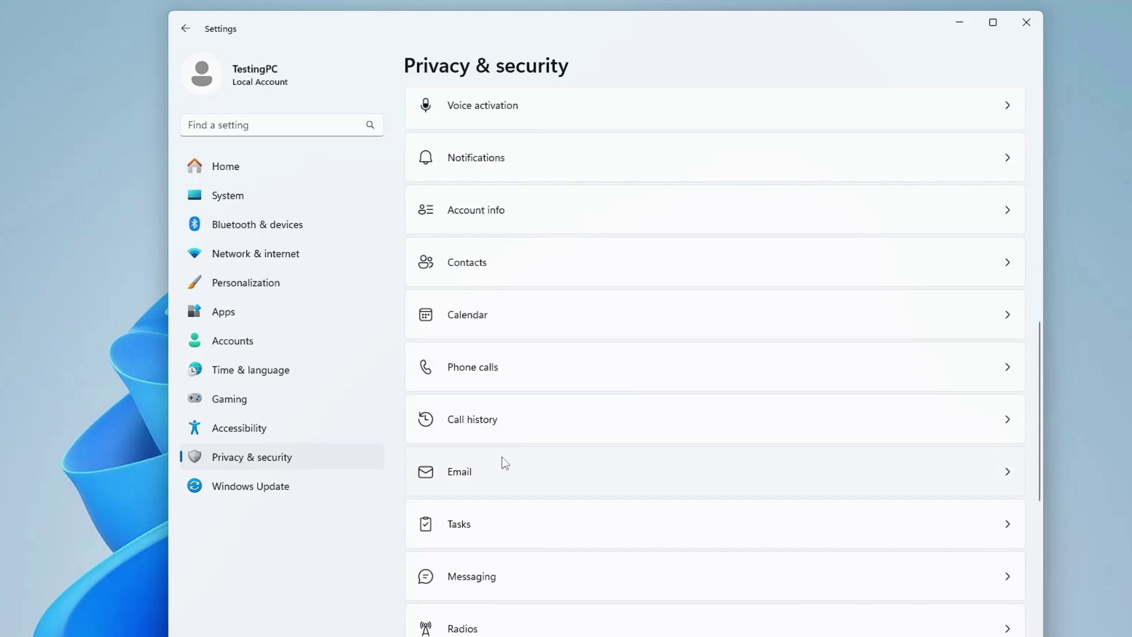
scroll(493, 469, down, 3)
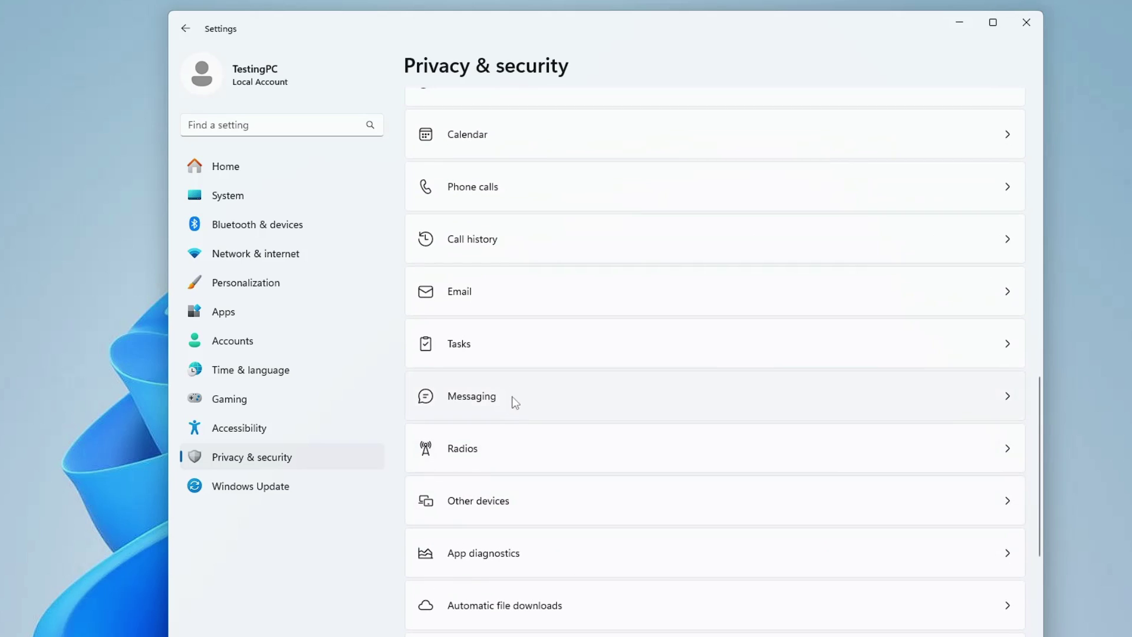
click(498, 457)
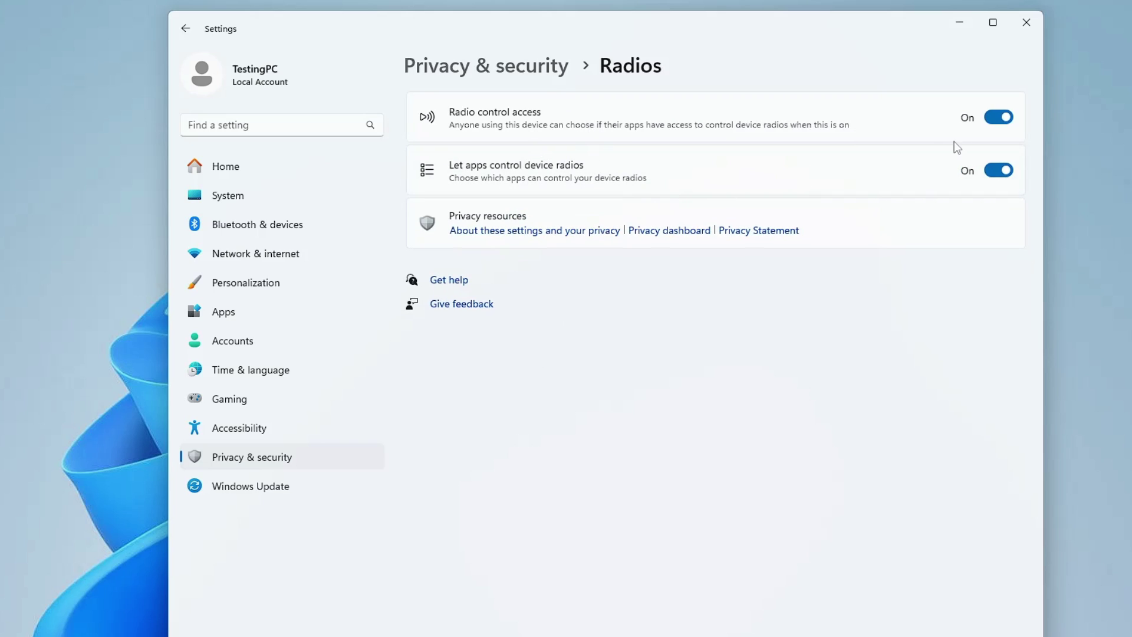
click(998, 118)
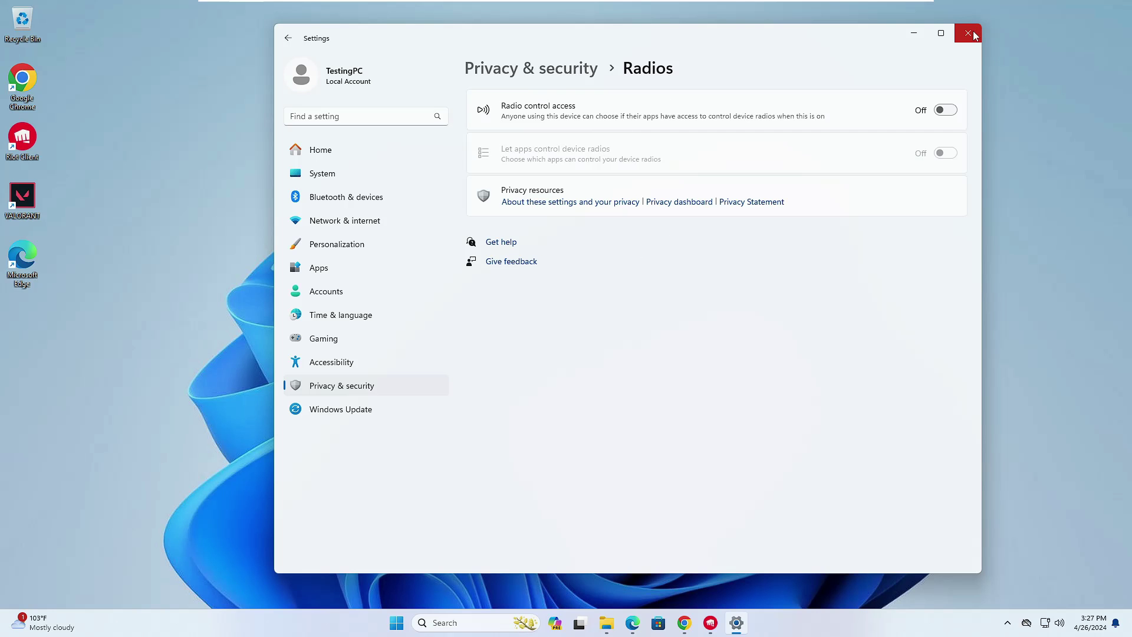
click(968, 33)
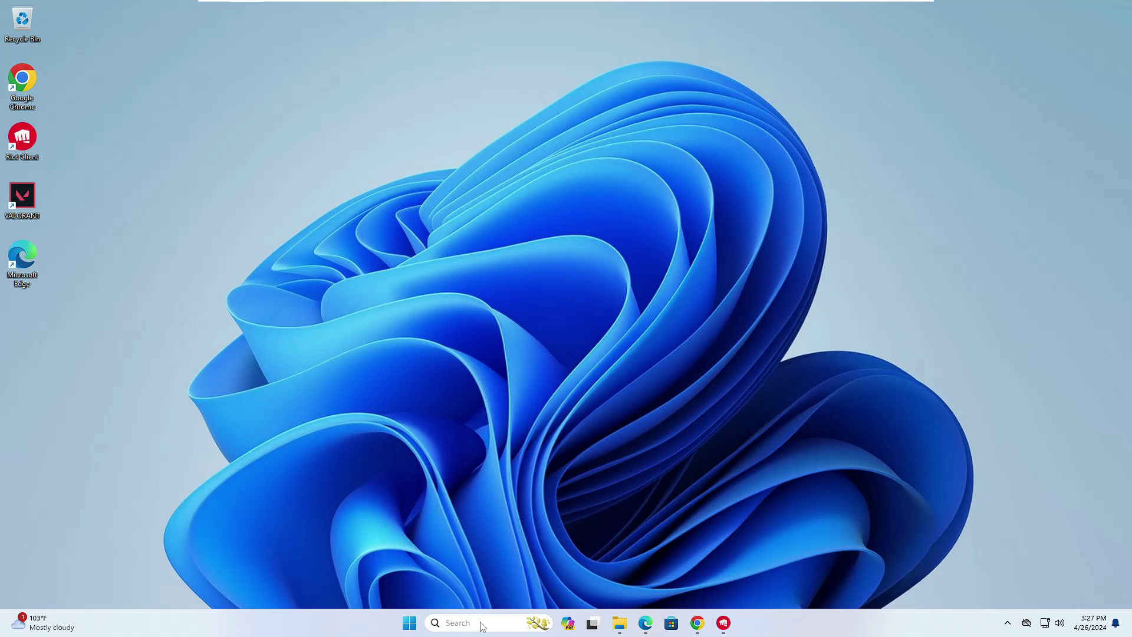
- Search Windows for "sysdm.cpl" and open System Properties
key(super)
text(s)
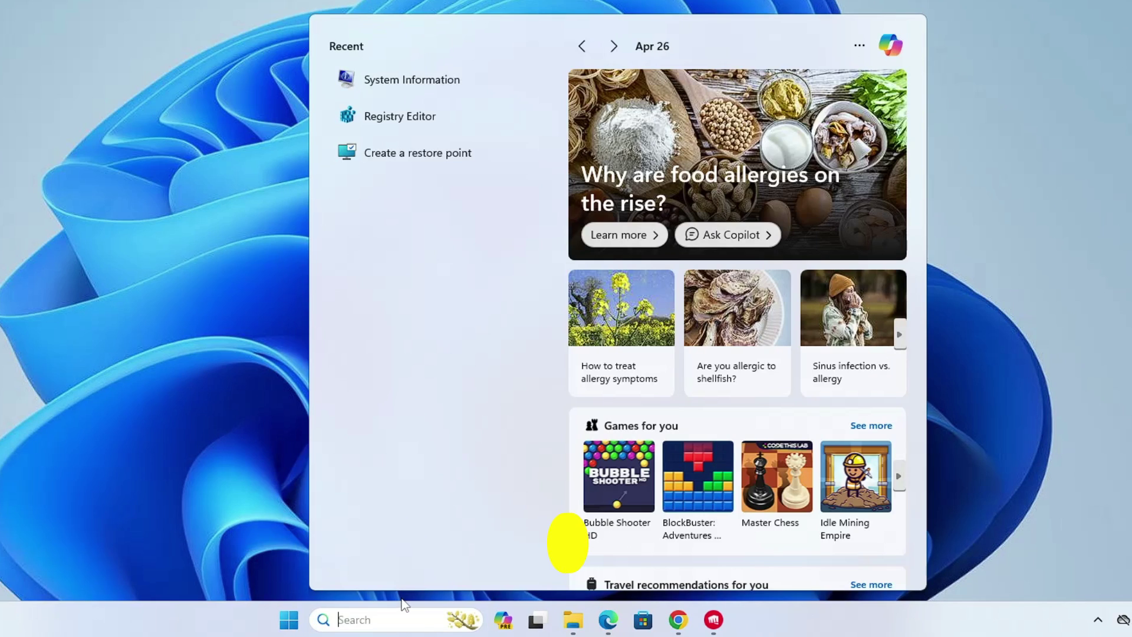
text(ysdm)
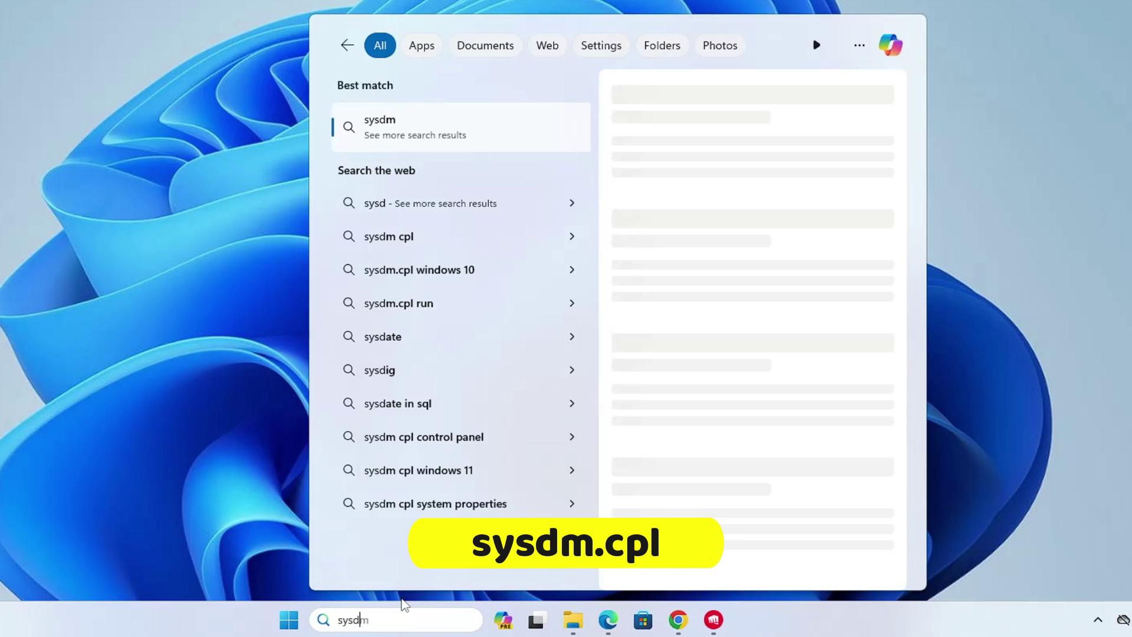
text(.cpl)
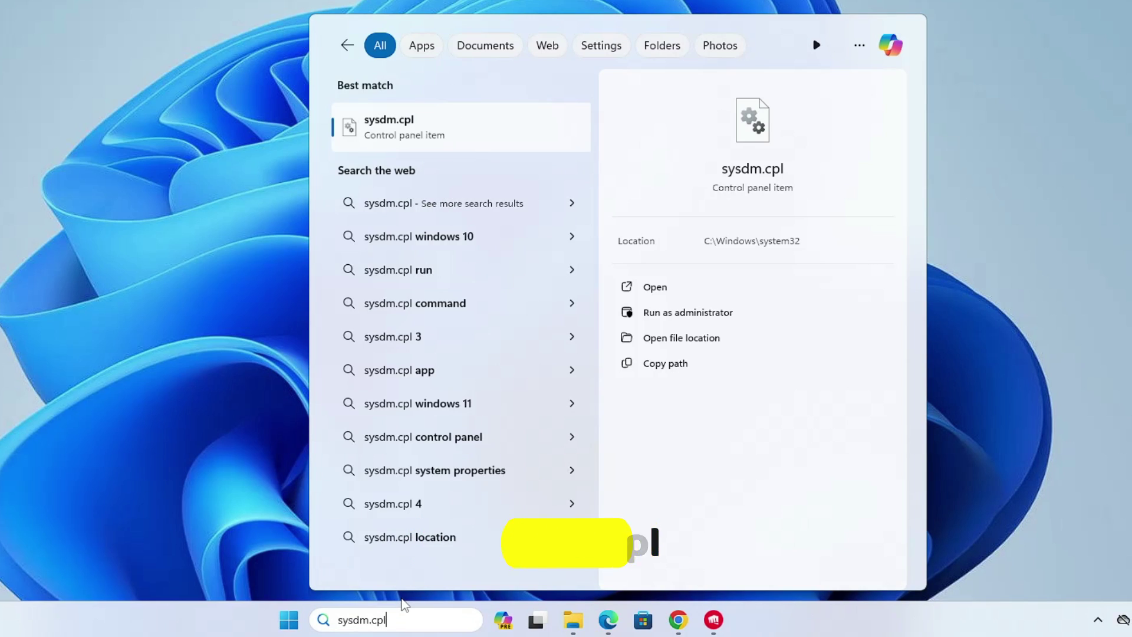
key(Return)
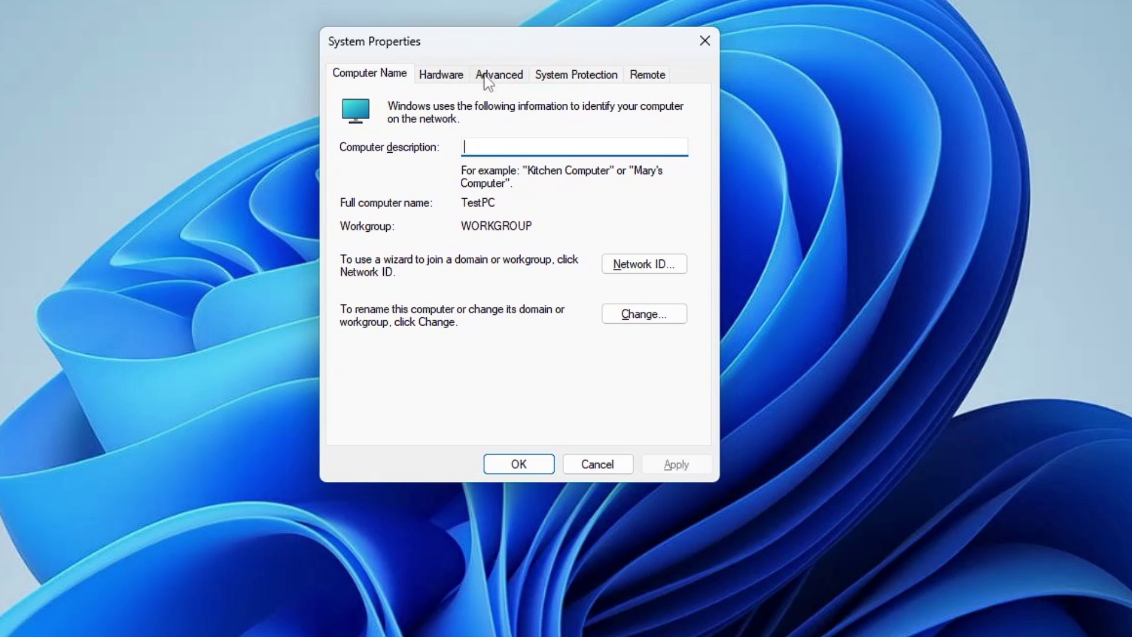
- Open the Performance Options from the advanced system properties and move the dialog up so it is fully in view
click(501, 76)
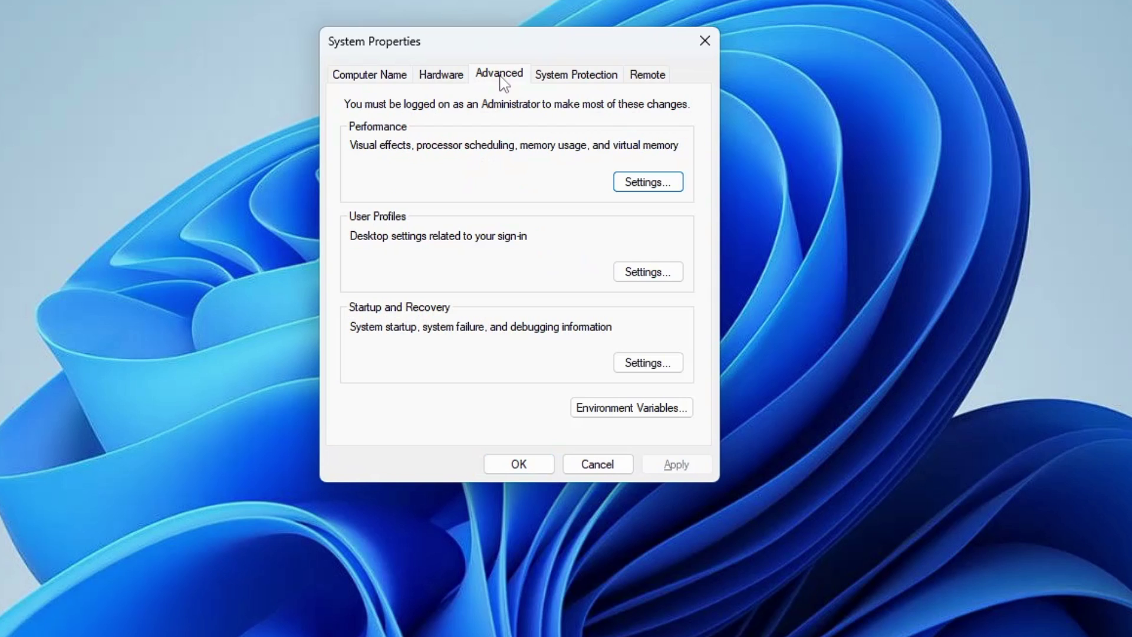
click(642, 183)
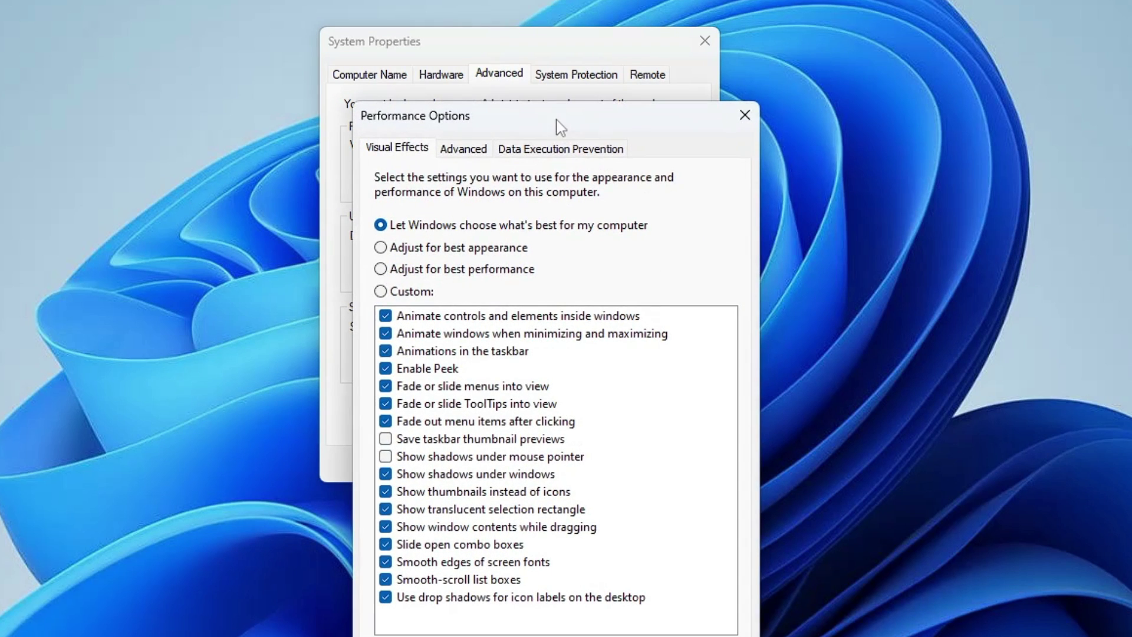
drag(555, 120, 557, 45)
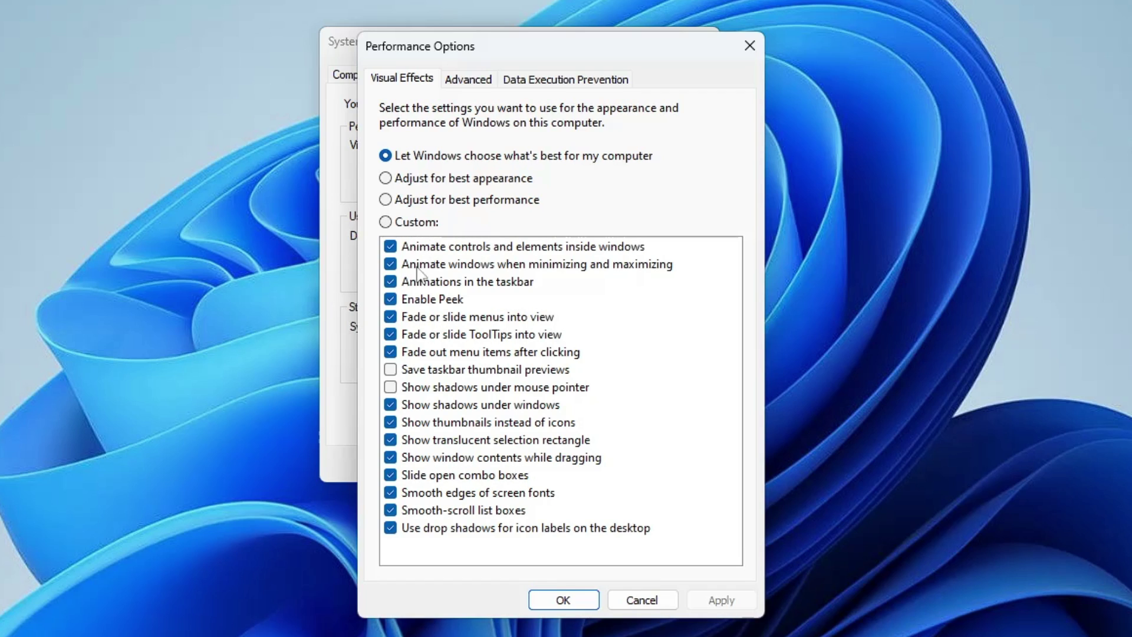
- Adjust visual effects for best performance, keeping only thumbnails instead of icons and smooth edges of screen fonts, and apply the settings
click(417, 204)
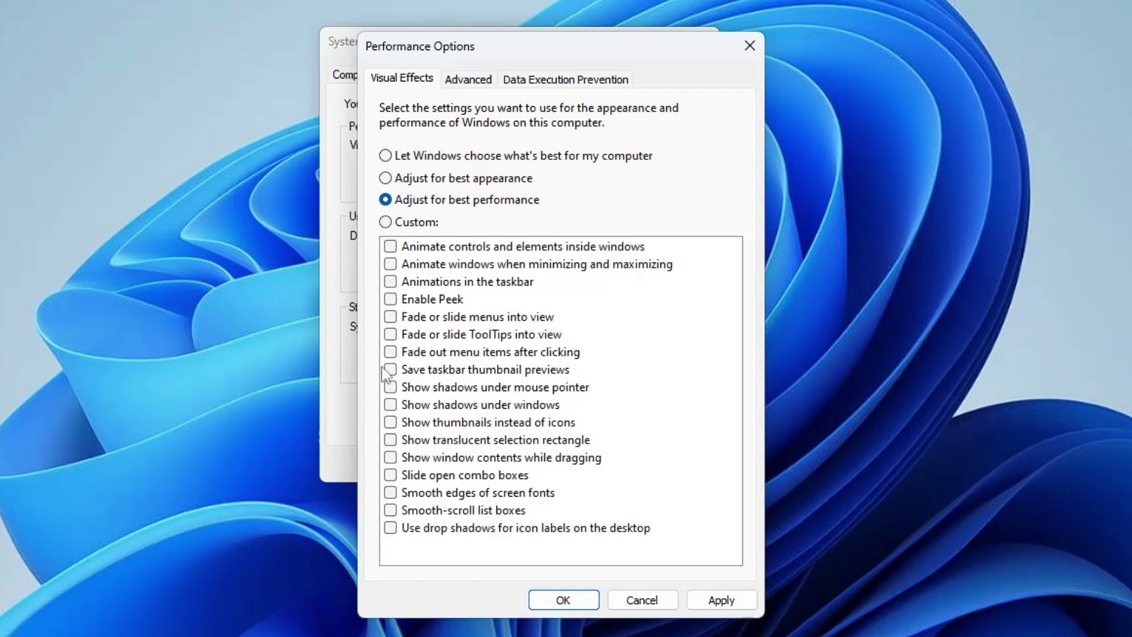
click(391, 423)
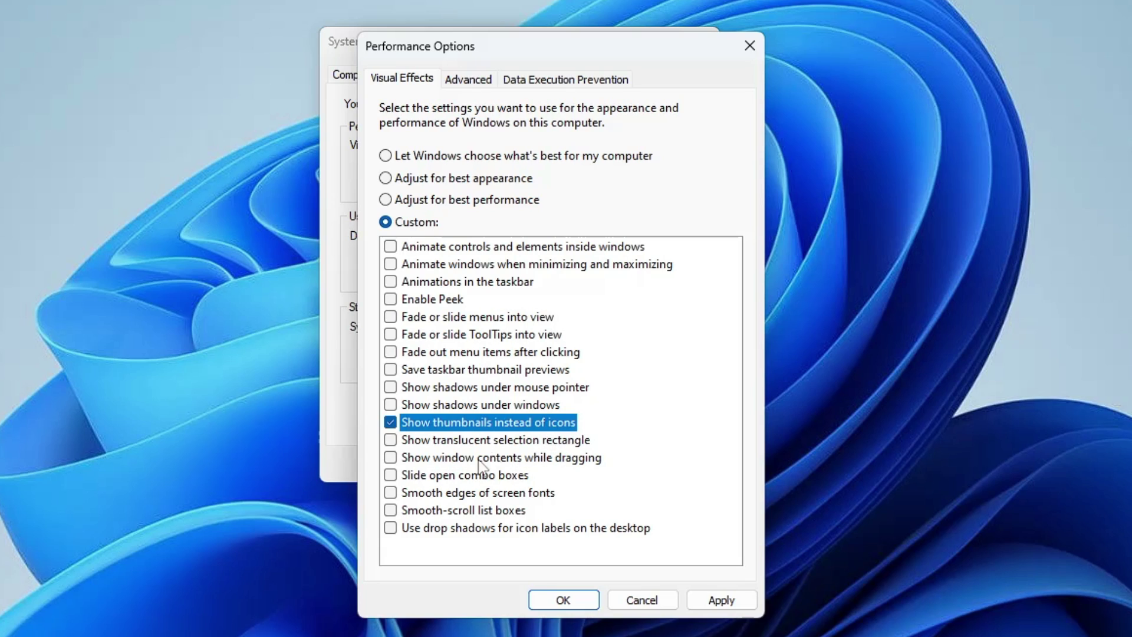
click(391, 495)
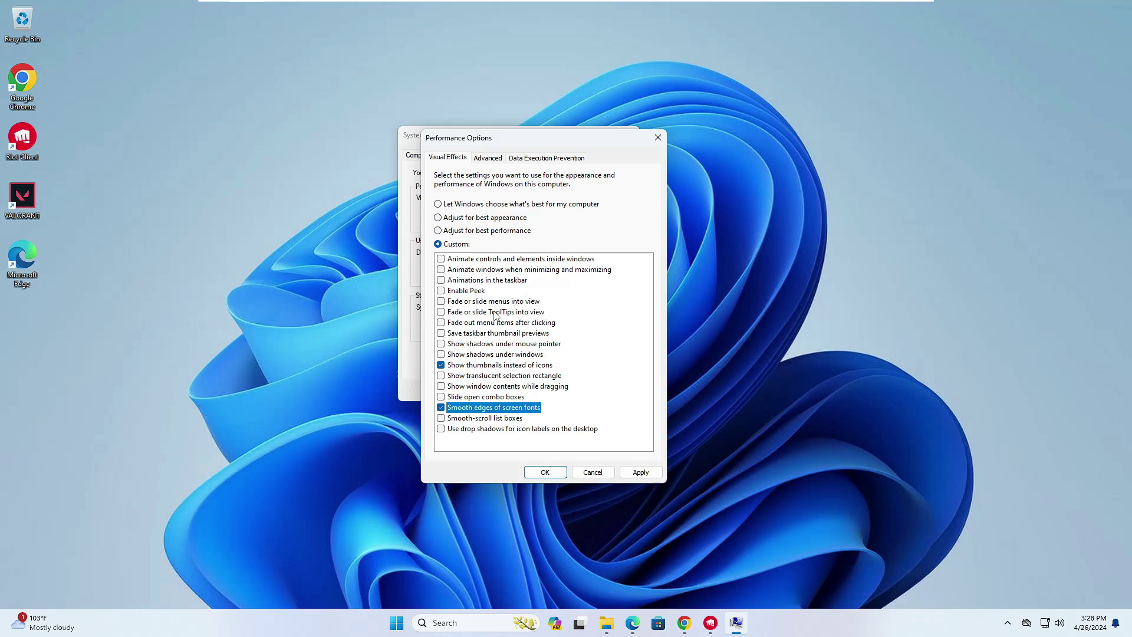
click(637, 472)
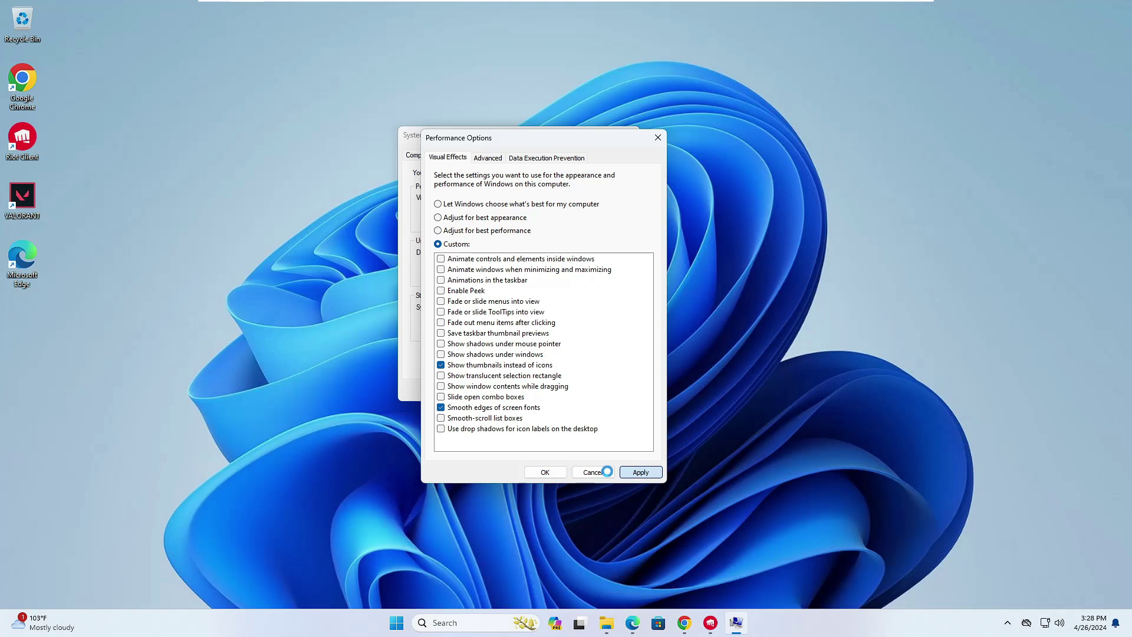
click(551, 473)
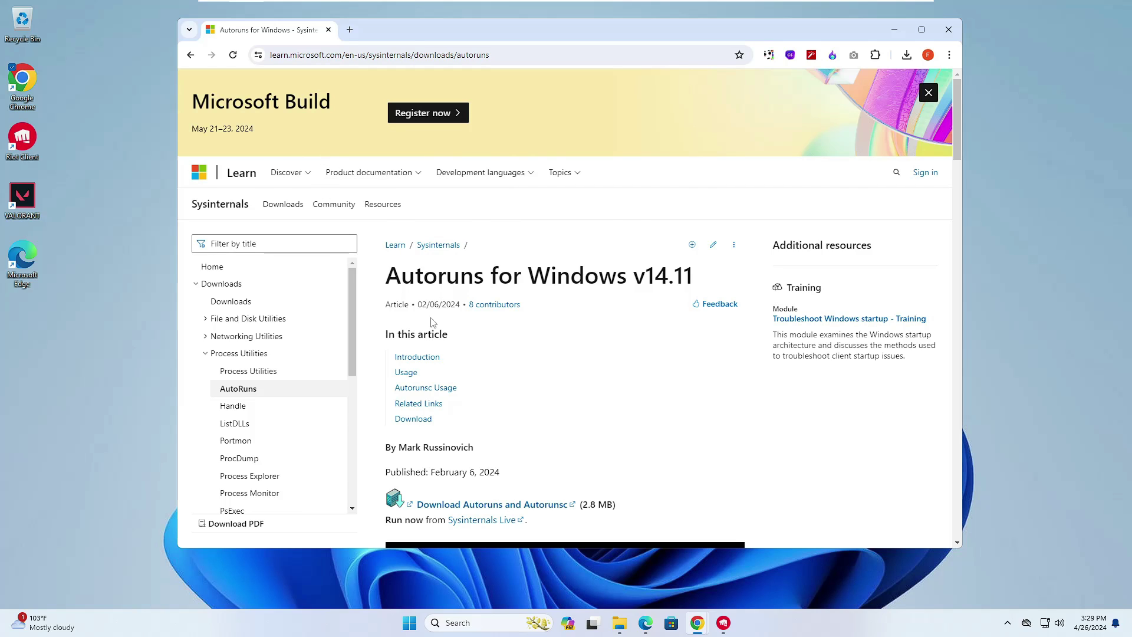
- Download Autoruns and Autorunsc from the Sysinternals page and show the downloaded Autoruns.zip in its folder
scroll(433, 322, down, 3)
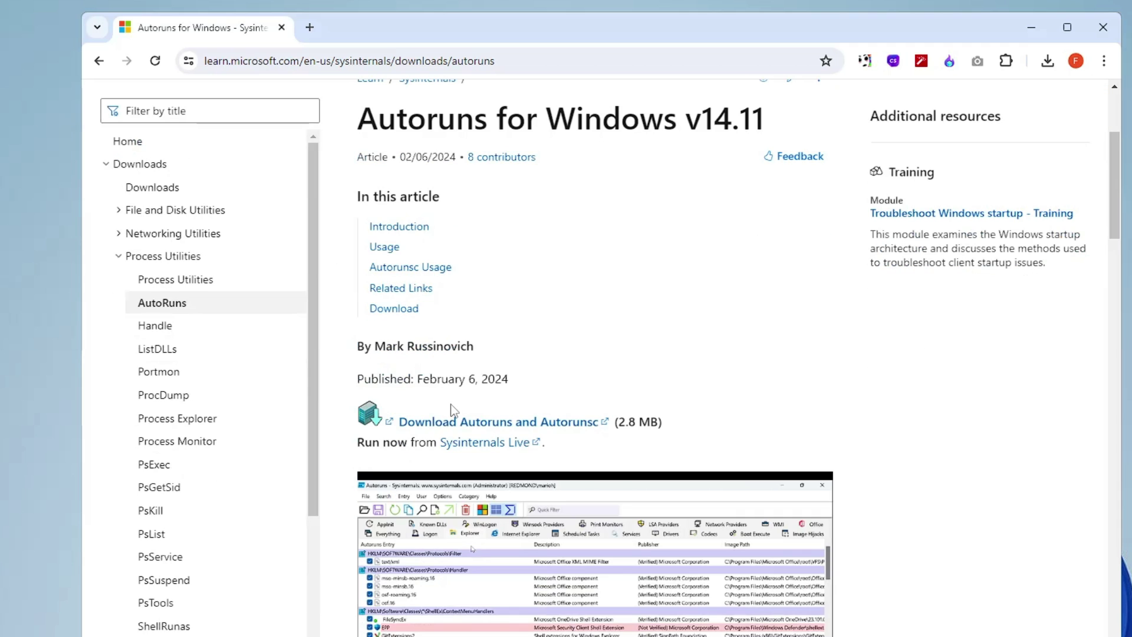
scroll(448, 413, down, 1)
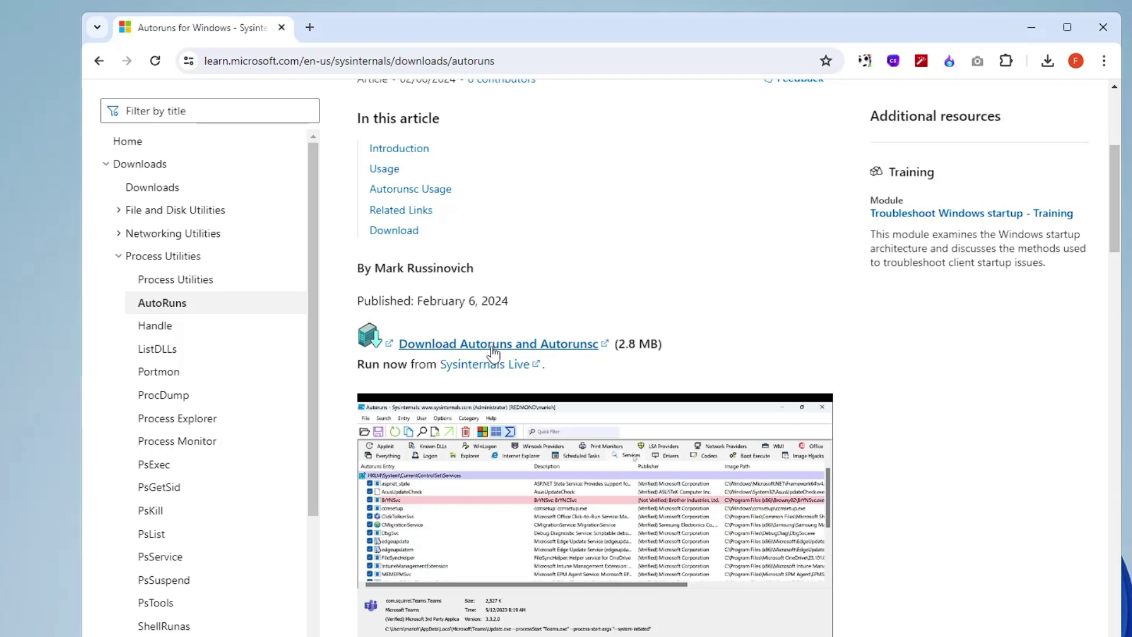
scroll(495, 352, down, 3)
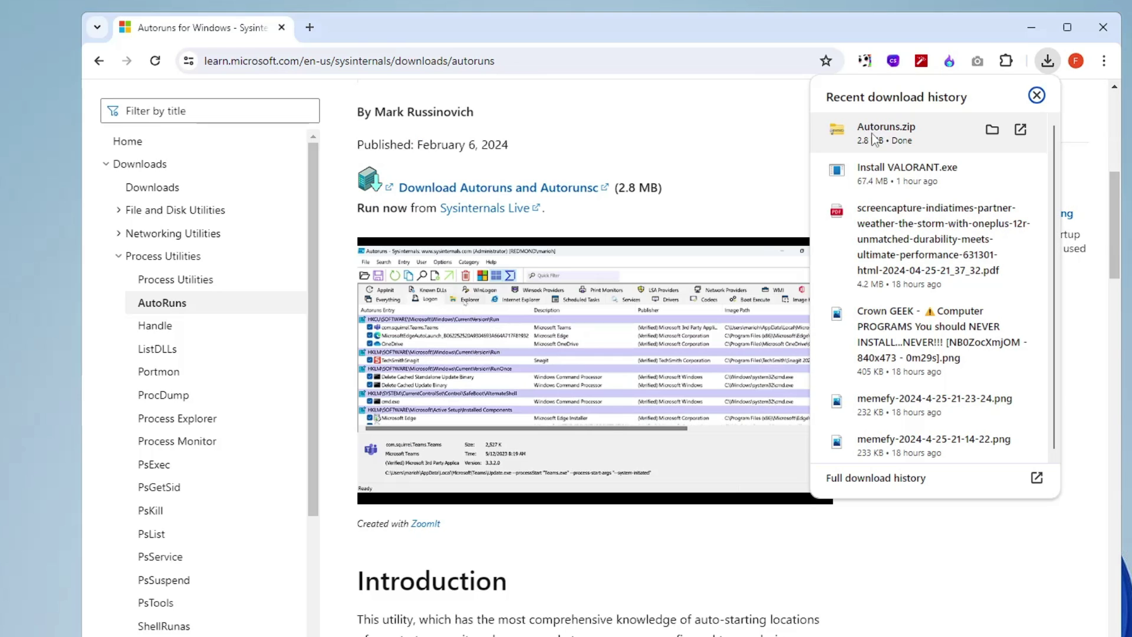
click(992, 131)
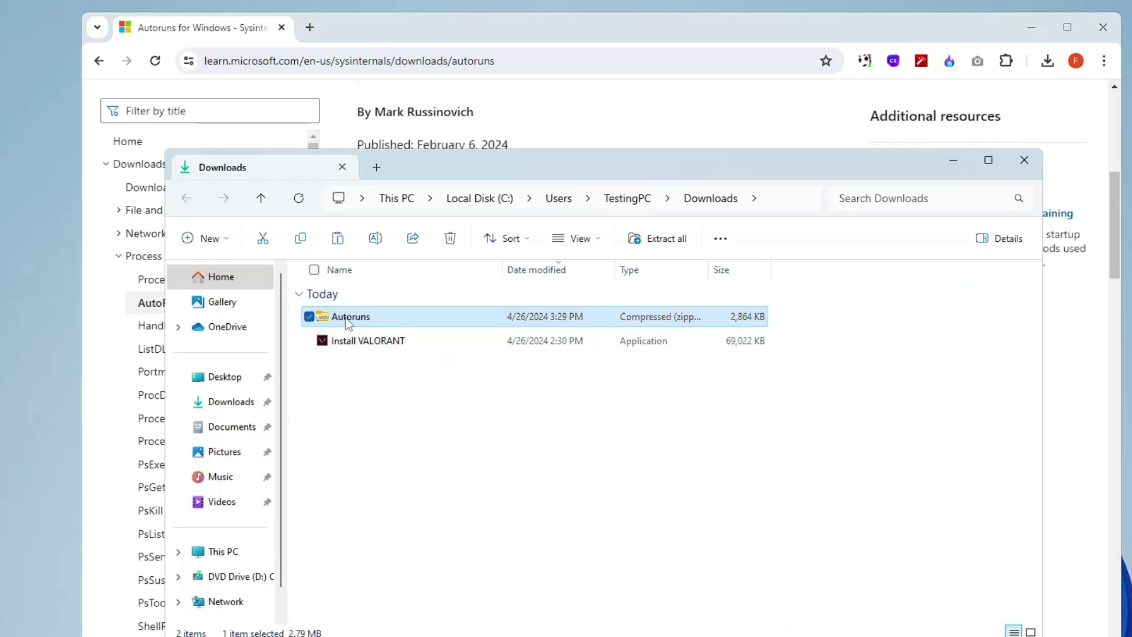
- Extract all files from the Autoruns archive into an Autoruns folder in Downloads
right_click(346, 319)
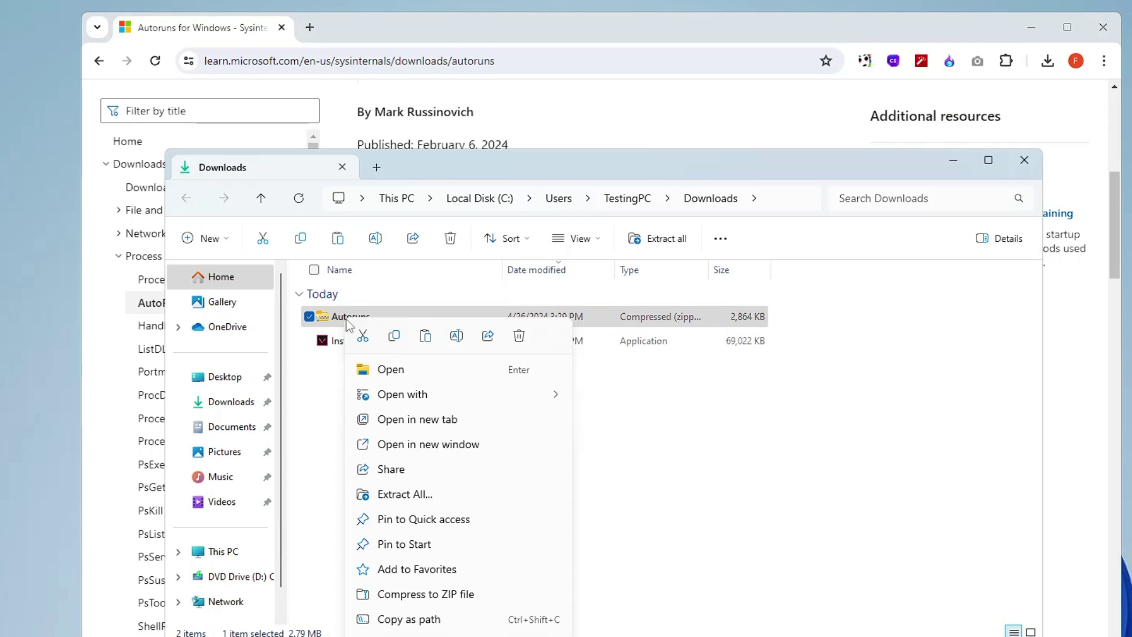
click(398, 501)
click(739, 554)
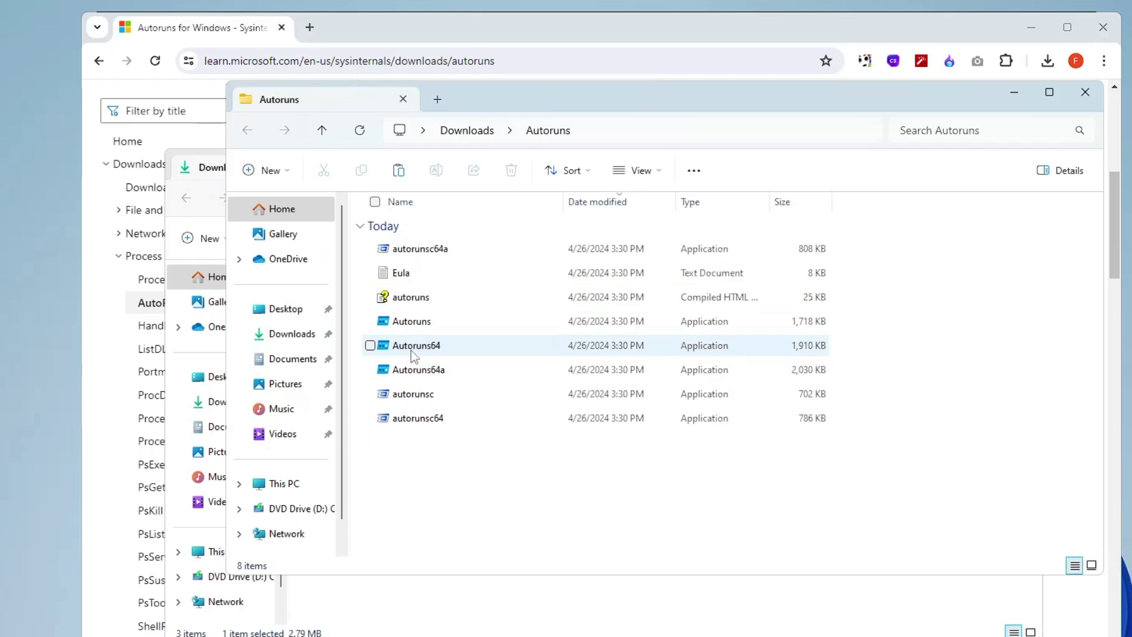
- Run Autoruns64 as administrator, accept its license agreement and move its window fully into view
click(441, 345)
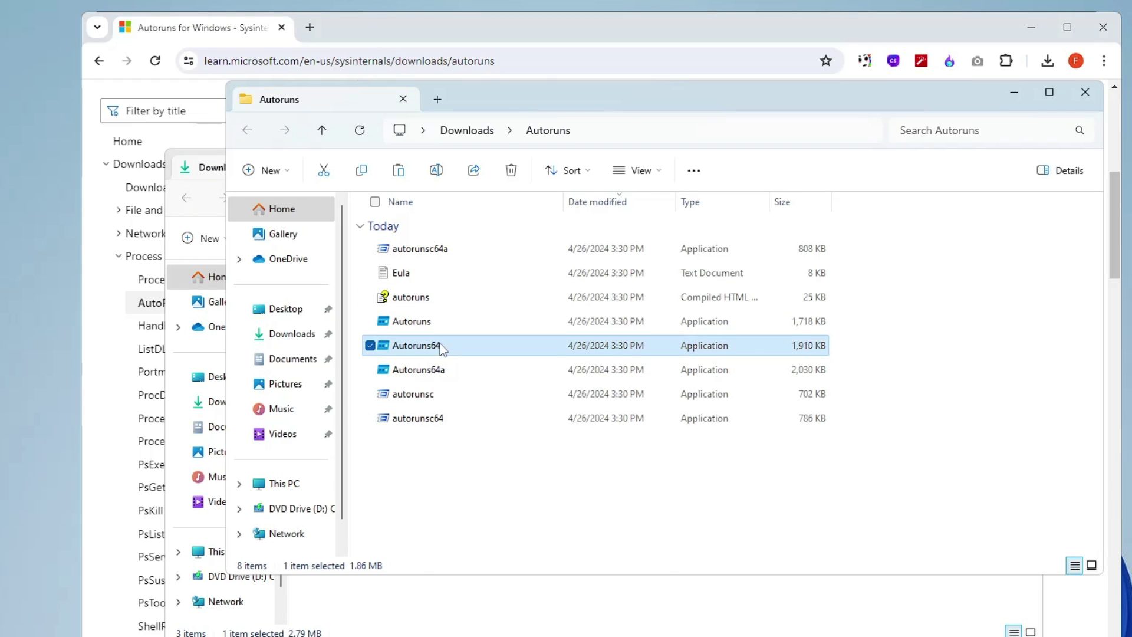
right_click(441, 345)
click(501, 446)
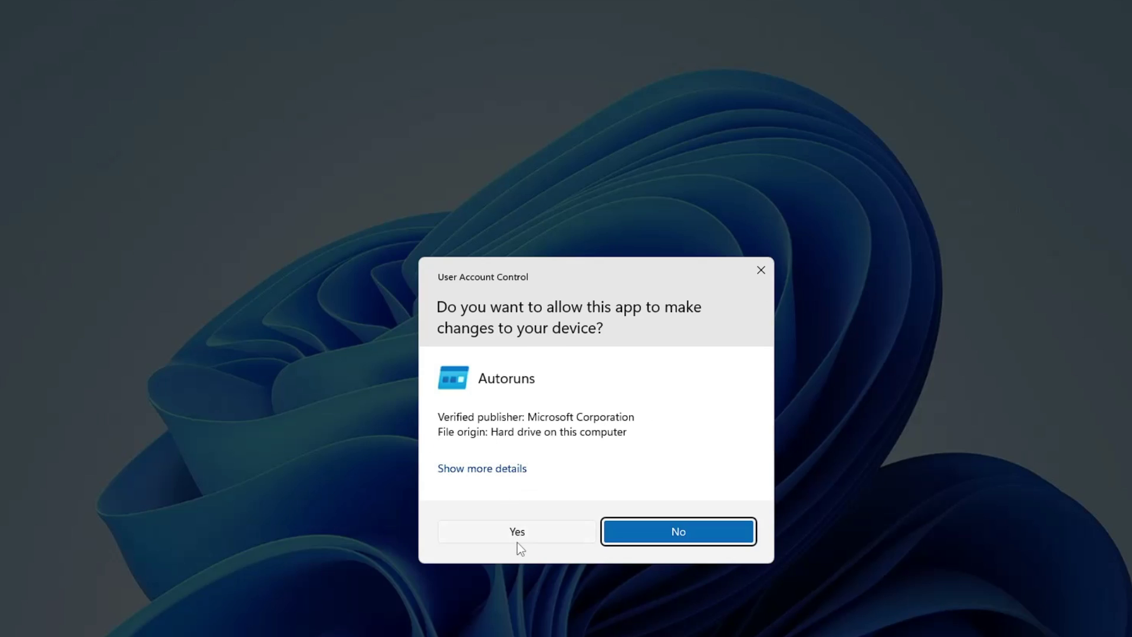
click(518, 541)
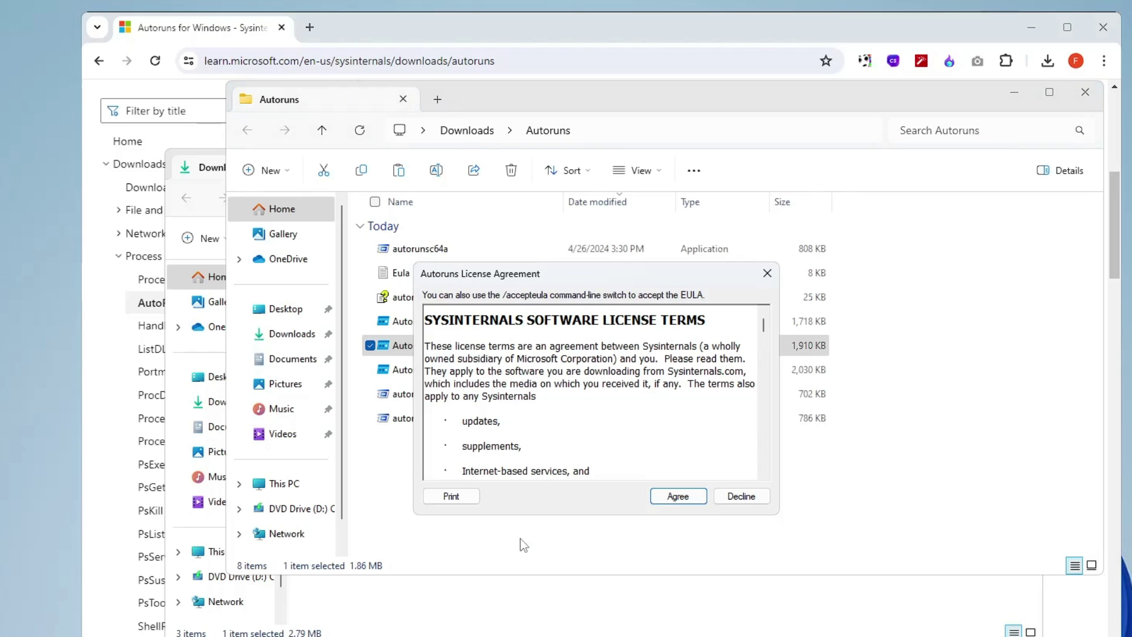
click(678, 496)
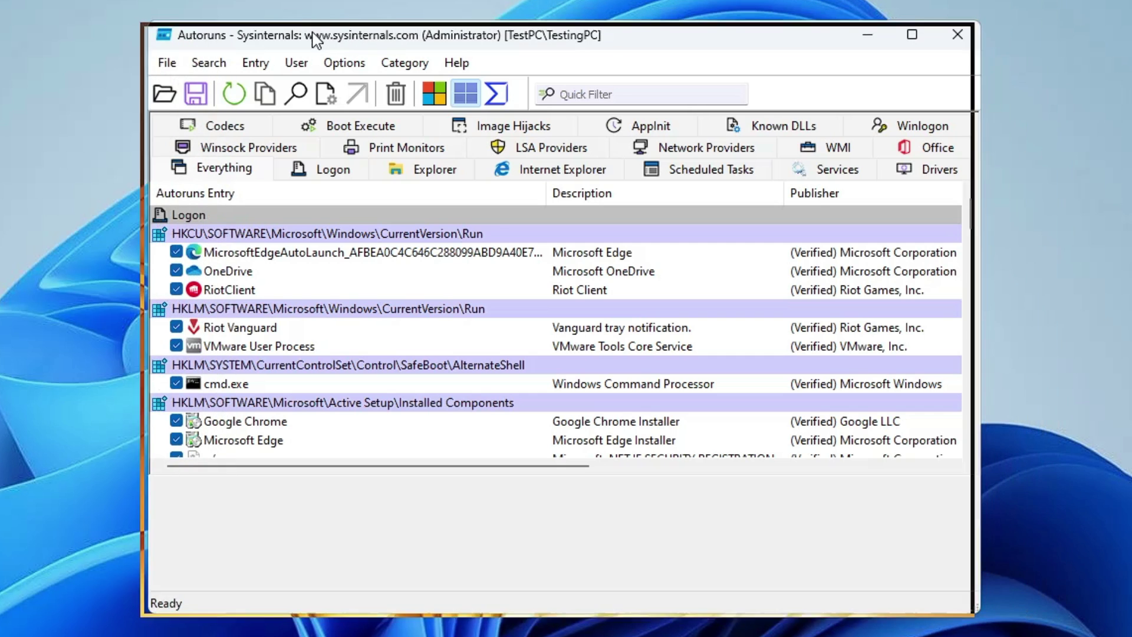
drag(316, 38, 340, 45)
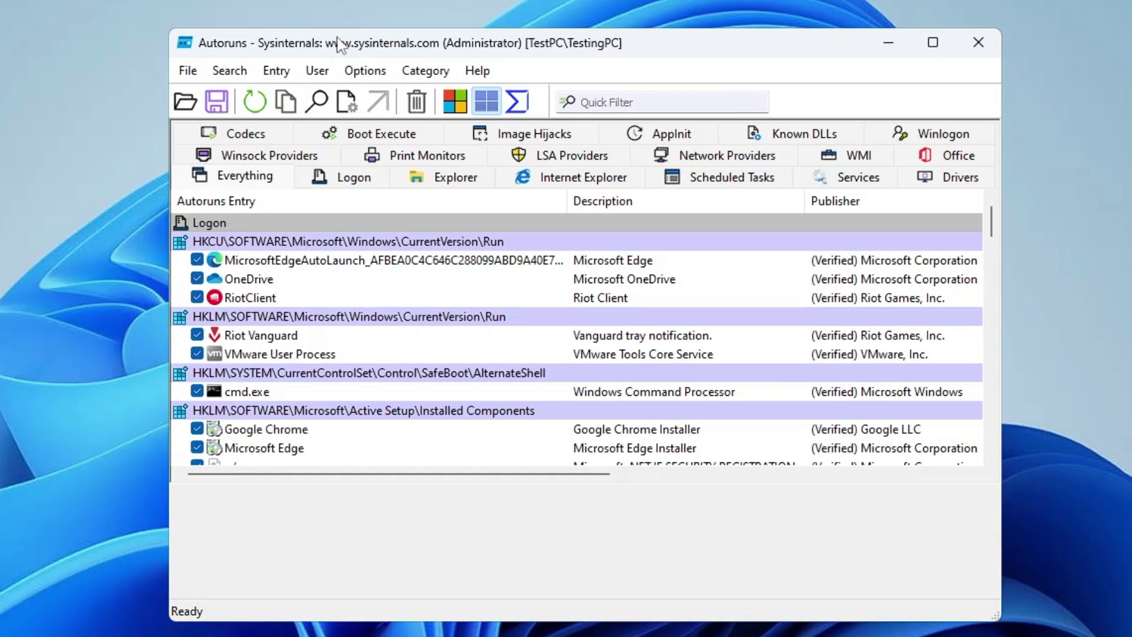
- Disable the MicrosoftEdgeAutoLaunch, OneDrive and Google Chrome logon entries in Autoruns
click(356, 187)
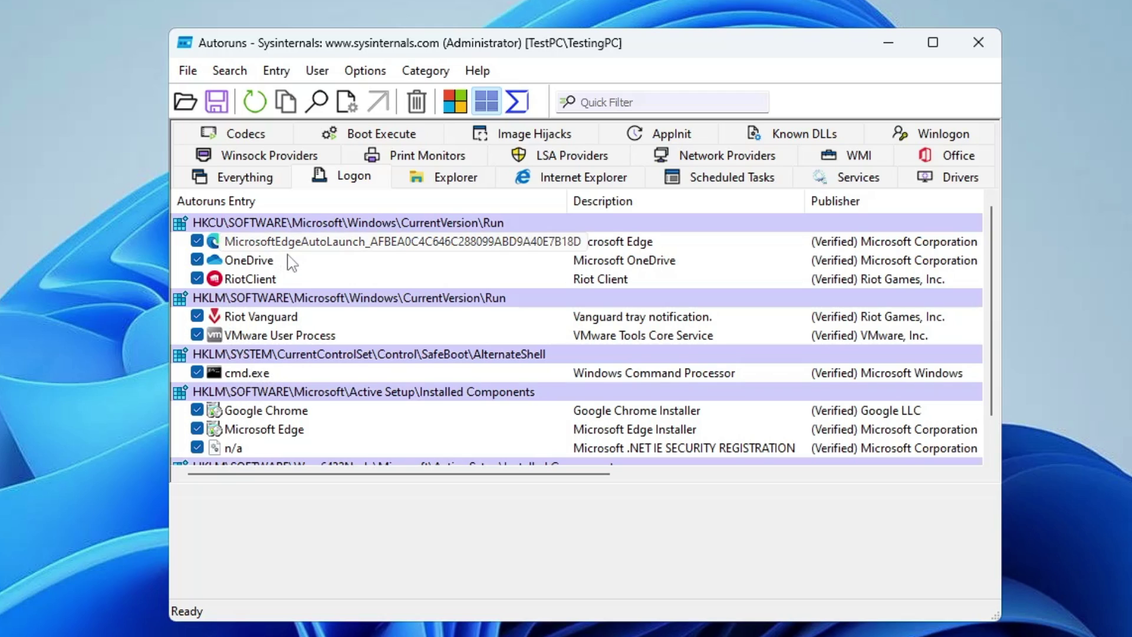
click(197, 242)
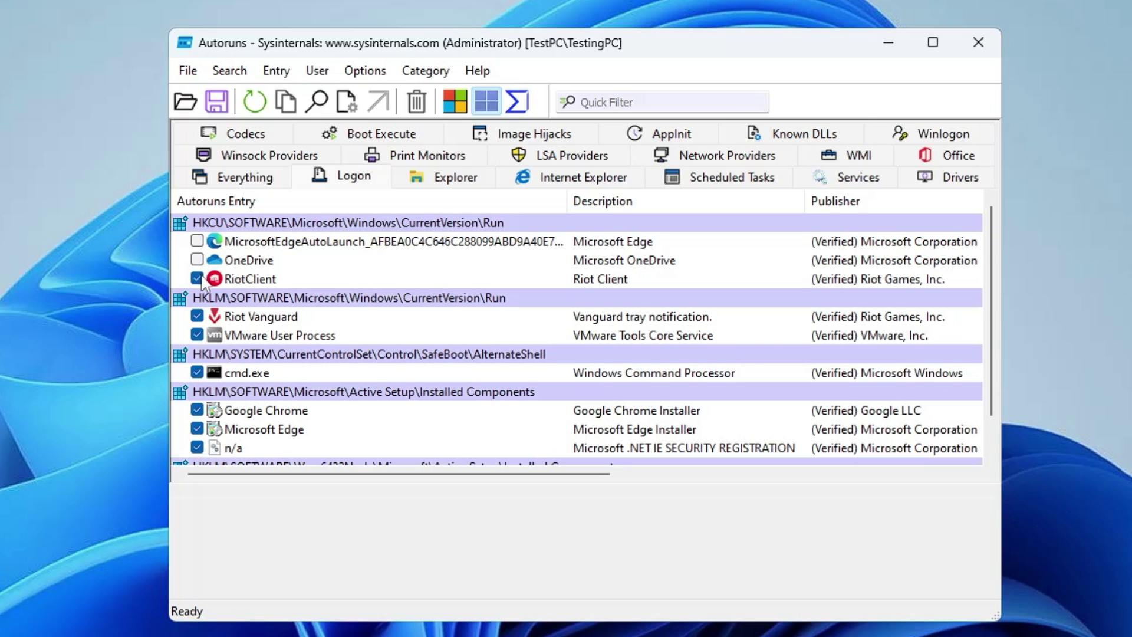
scroll(209, 383, down, 1)
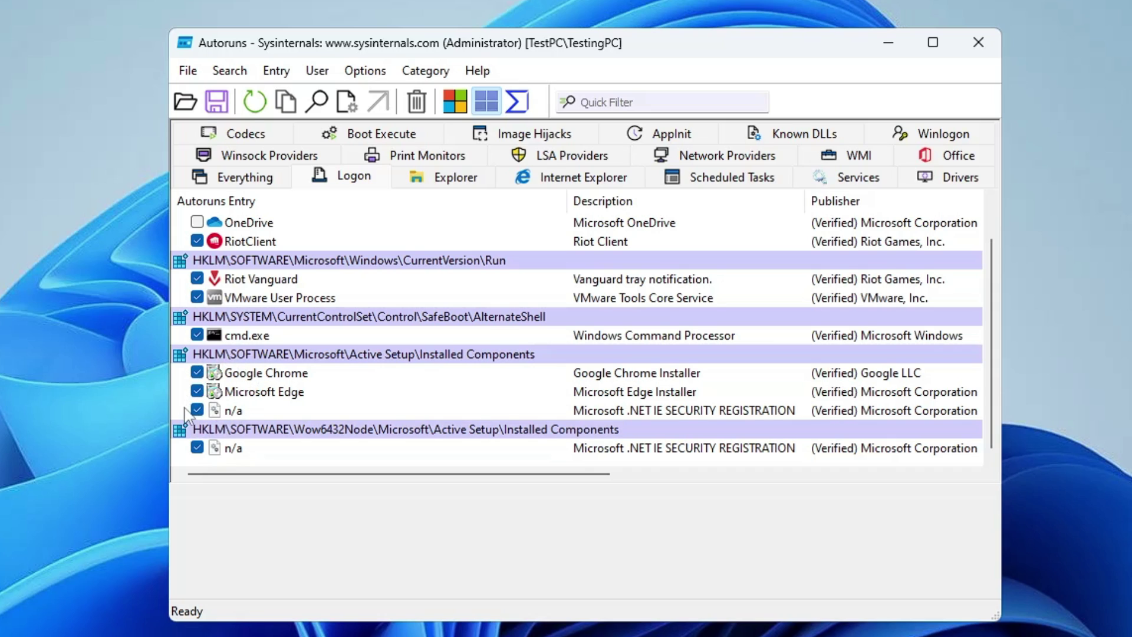
click(197, 373)
- Disable the two GoogleUpdate scheduled tasks, MicrosoftEdgeUpdateTaskMachineCore and the OneDrive Standalone Update task
click(760, 181)
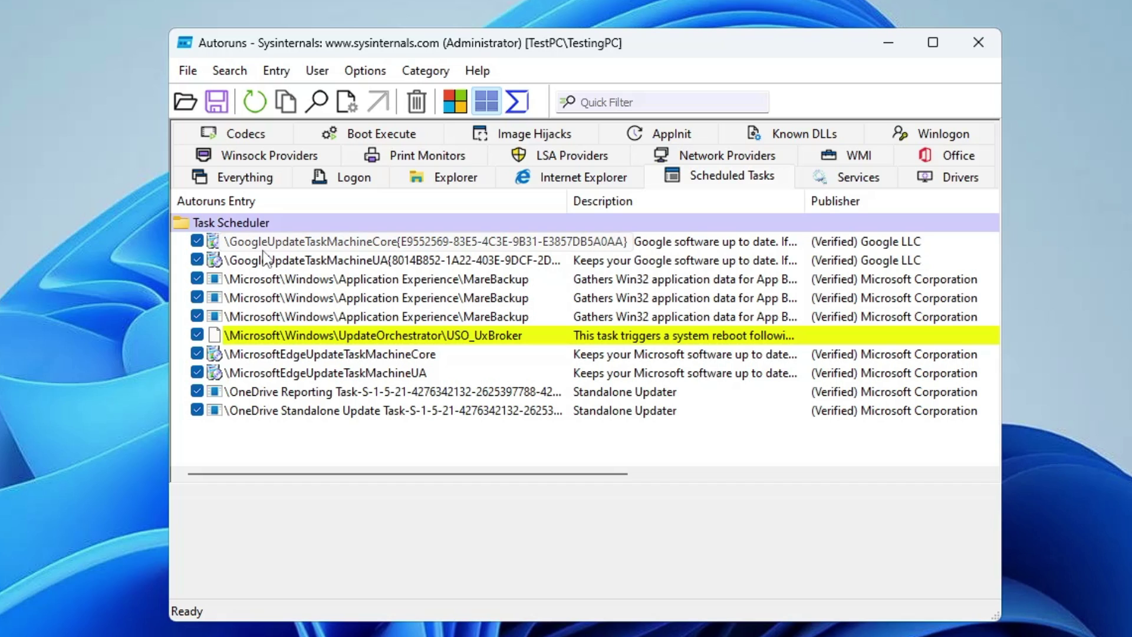
click(194, 243)
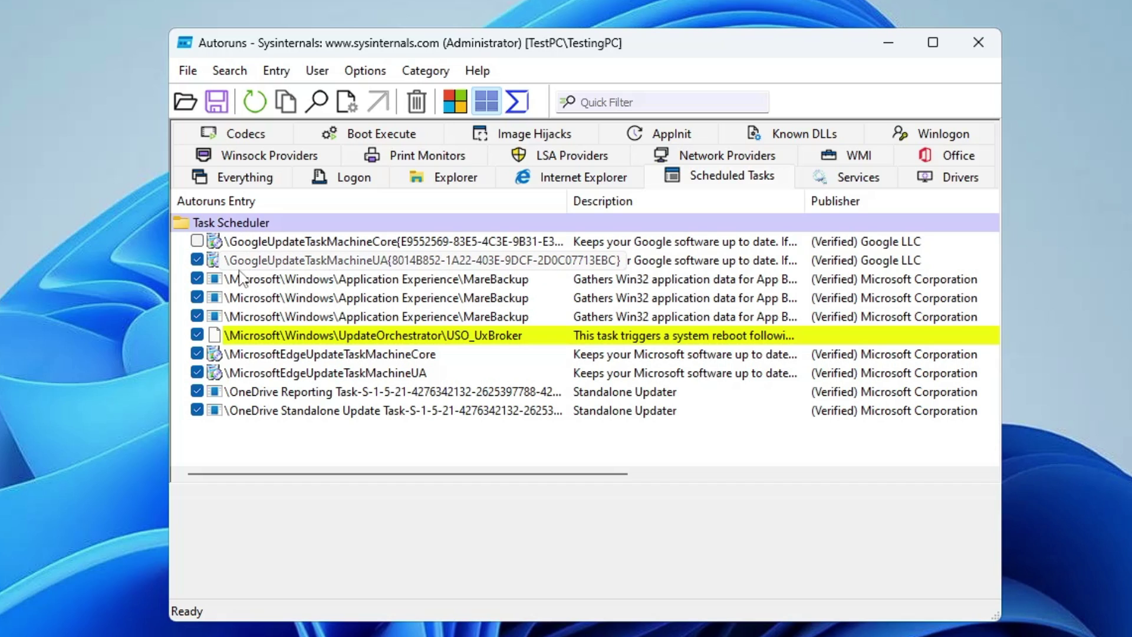
click(197, 260)
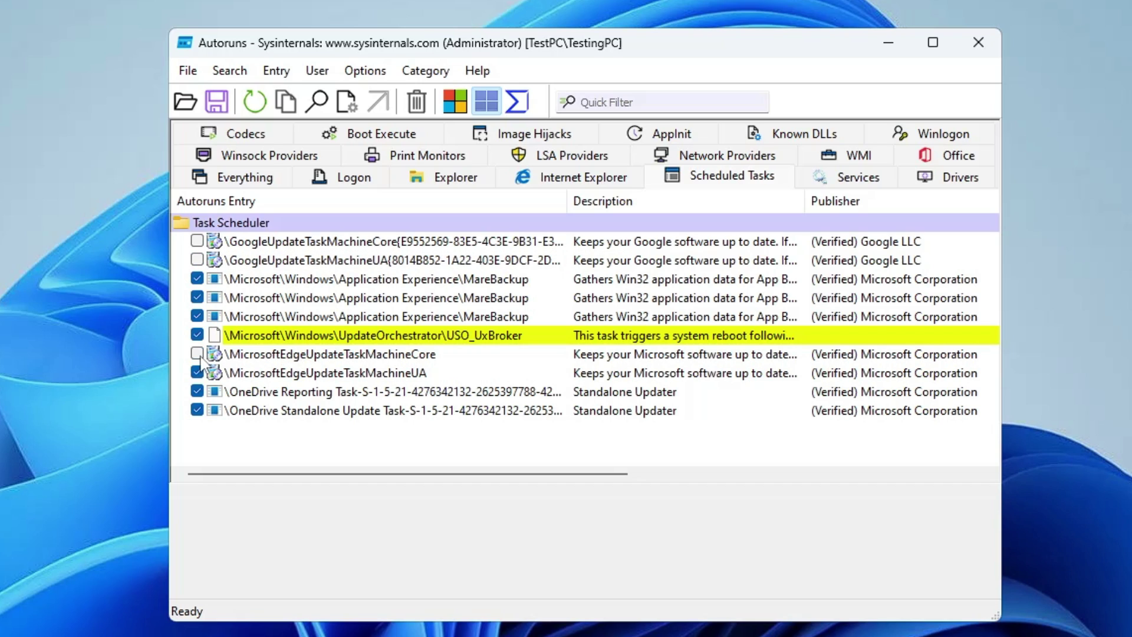
click(197, 410)
- Disable the edgeupdate, edgeupdatem and GoogleChromeElevationService services, and save the Autoruns output as TESTPC in Documents
click(862, 181)
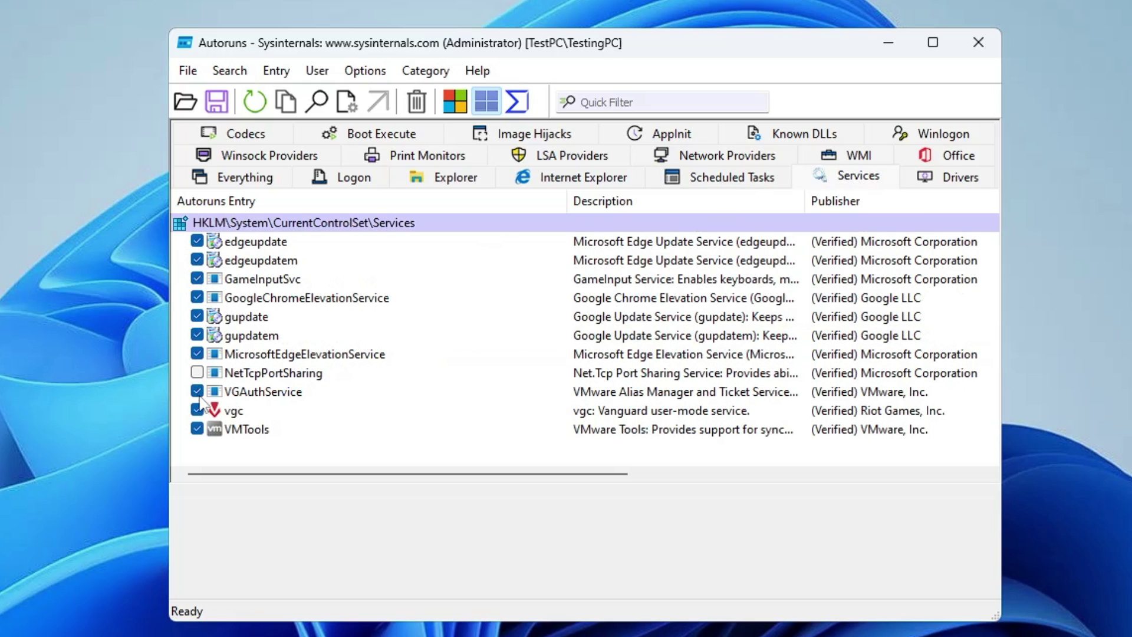
click(197, 298)
click(187, 72)
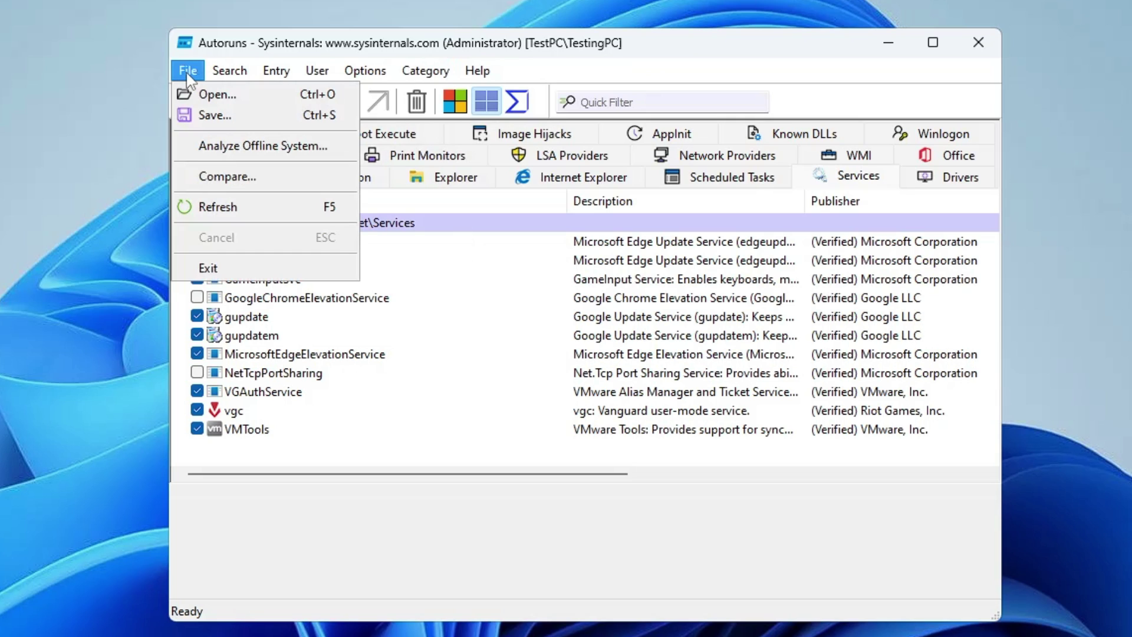
click(214, 115)
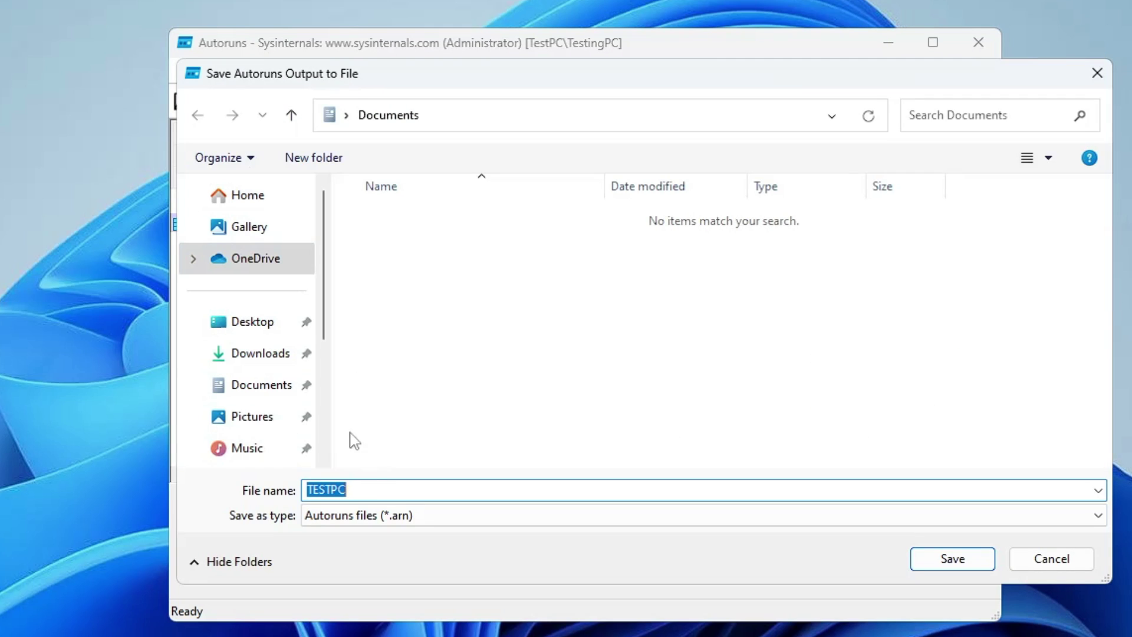
click(269, 390)
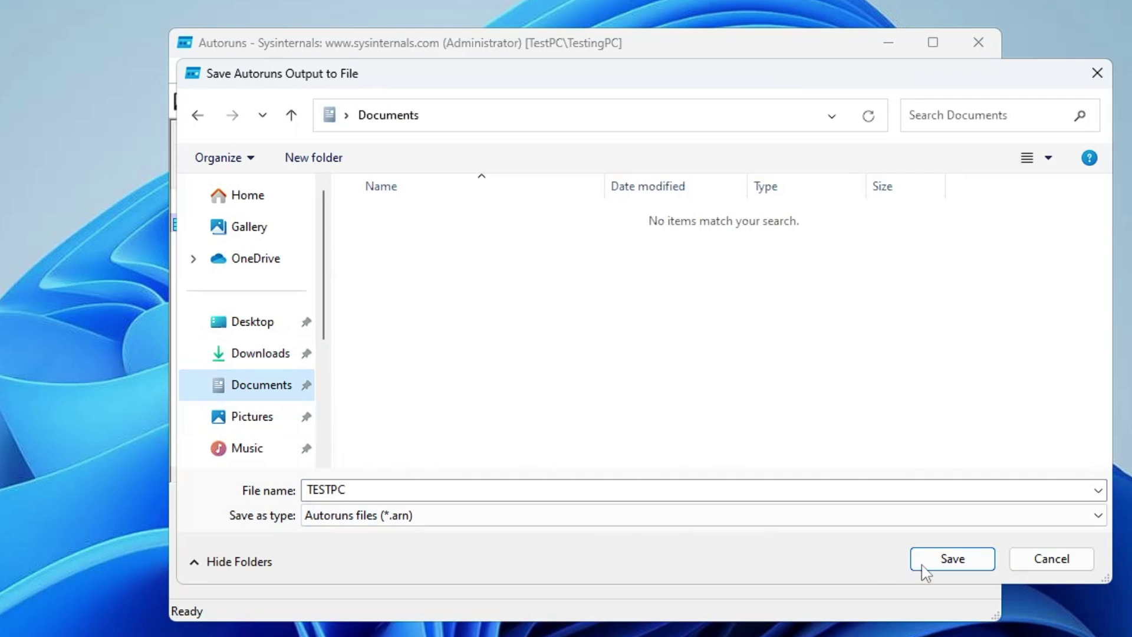
click(924, 565)
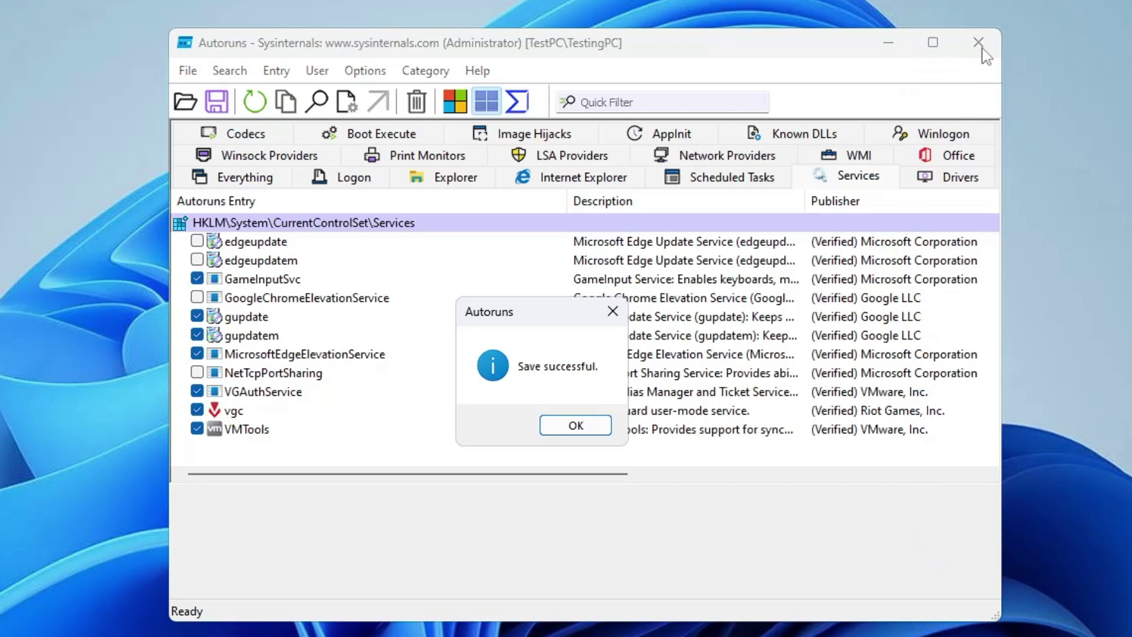
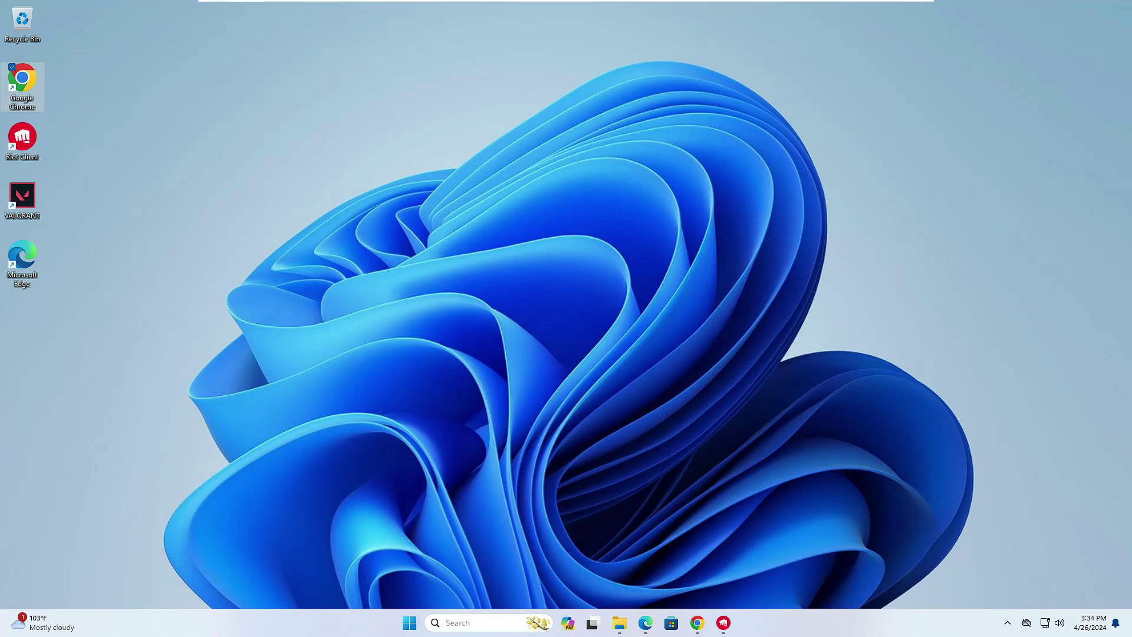
- Search Windows for "services" and open the Services console
click(457, 623)
text(services)
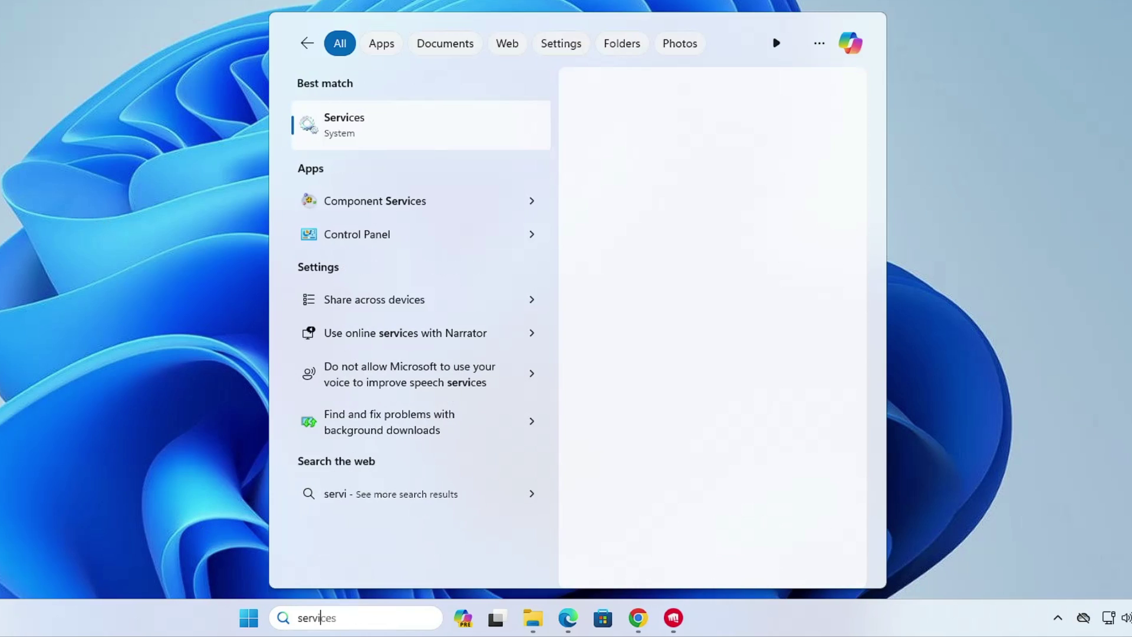
click(389, 122)
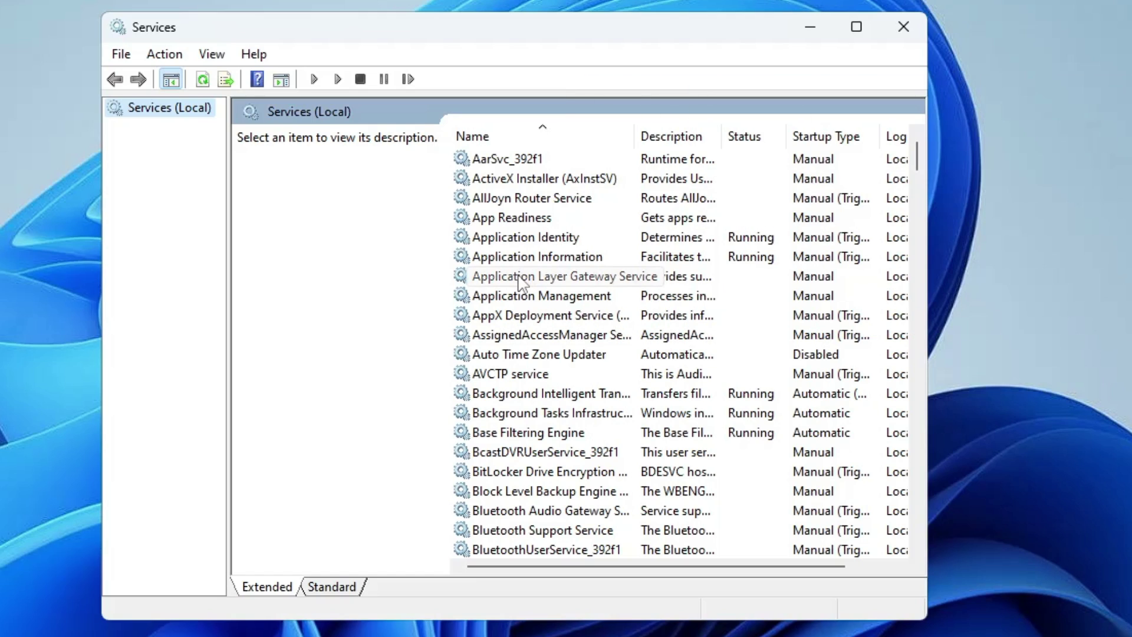
- Set the startup type of the BitLocker Drive Encryption Service to Disabled and apply the change
scroll(522, 282, down, 1)
click(505, 414)
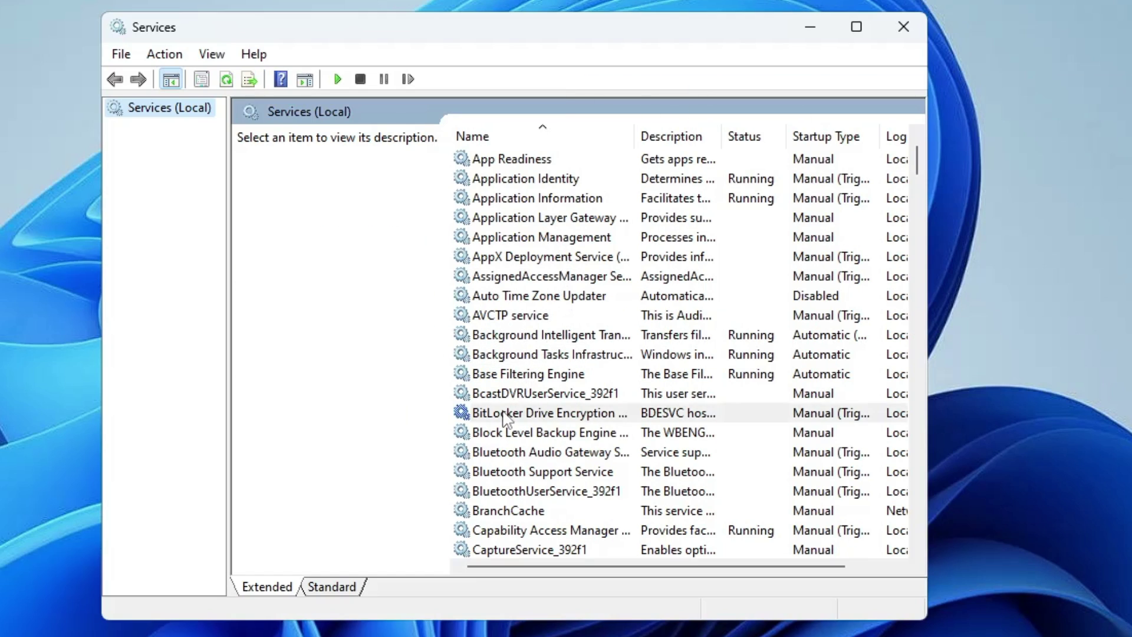
click(504, 415)
scroll(505, 414, down, 2)
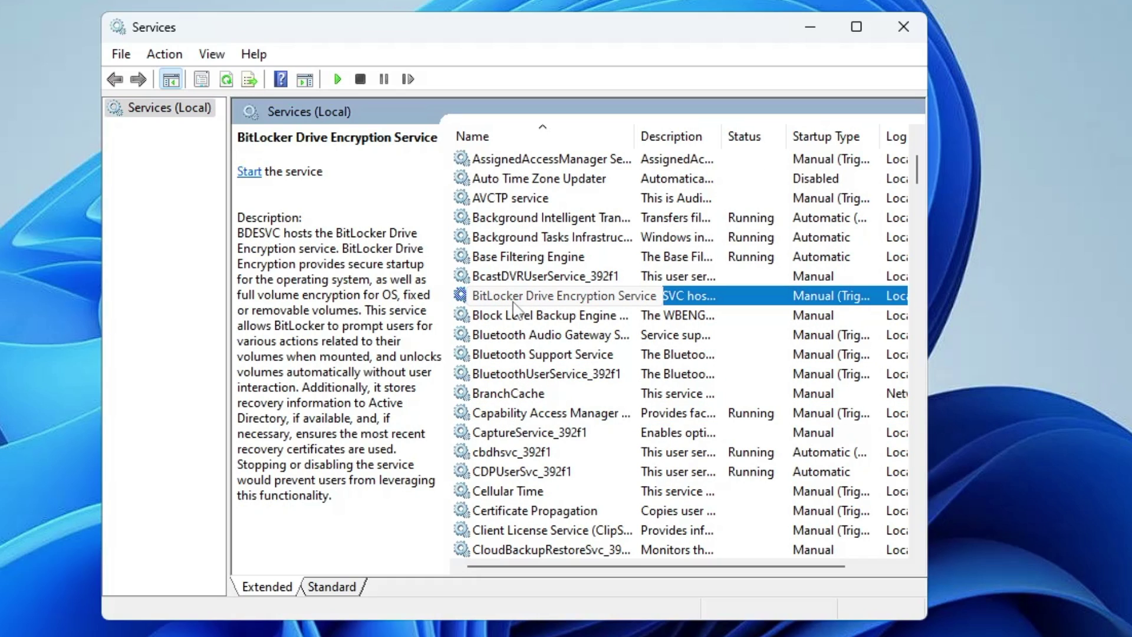
double_click(522, 299)
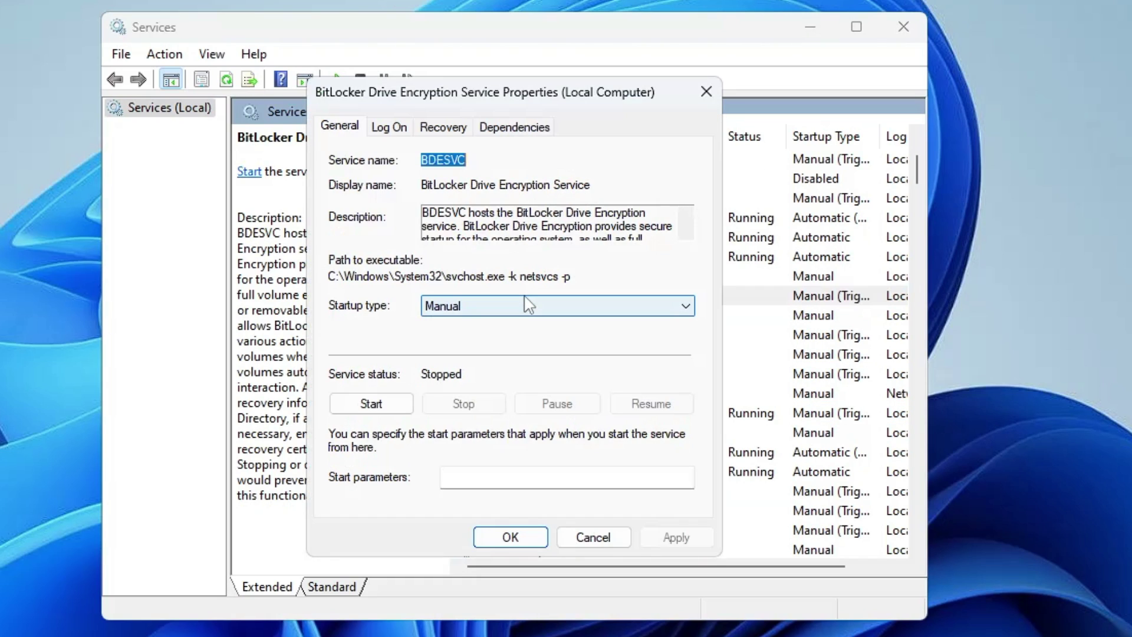
click(452, 308)
click(457, 363)
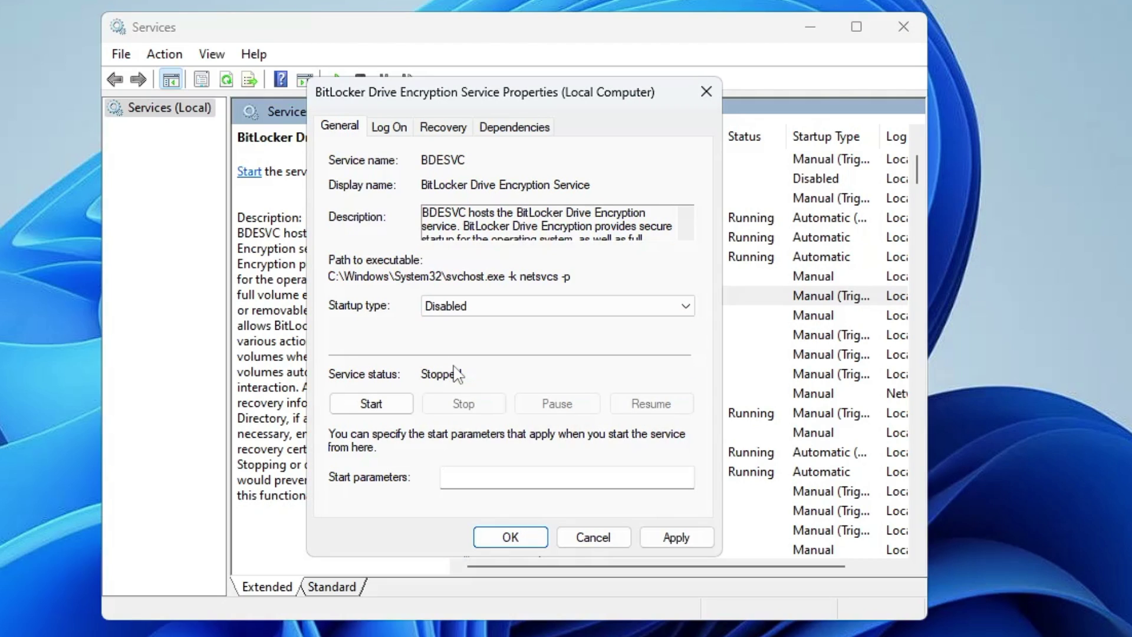
click(678, 538)
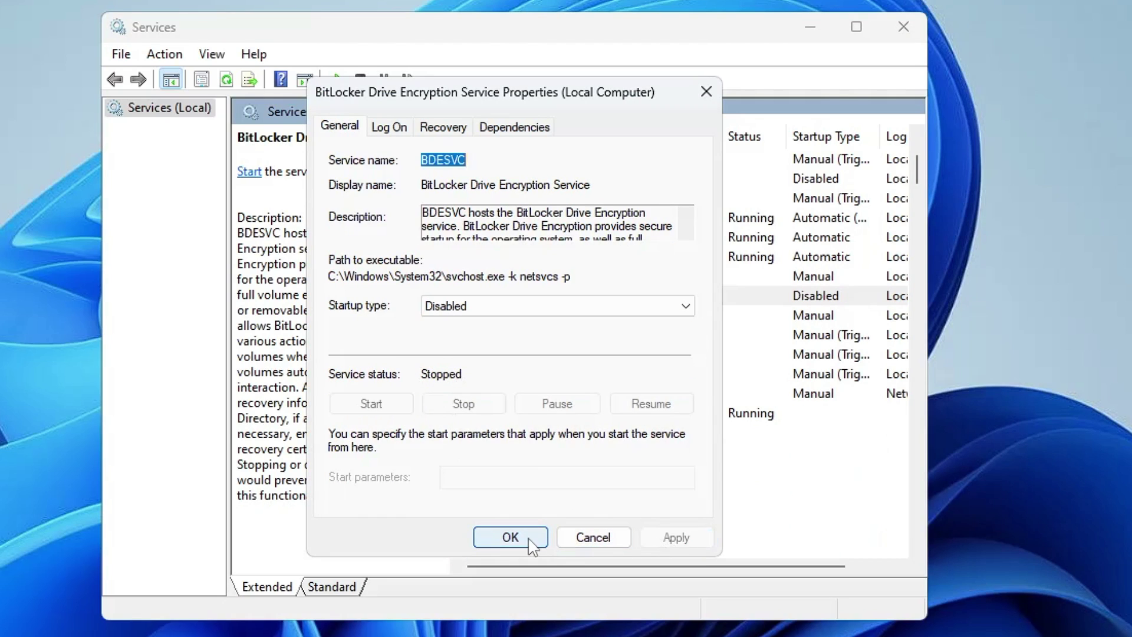
- Close the BitLocker service properties and review the Bluetooth Support, Bluetooth Audio Gateway and BluetoothUserService entries
click(511, 537)
scroll(538, 320, down, 1)
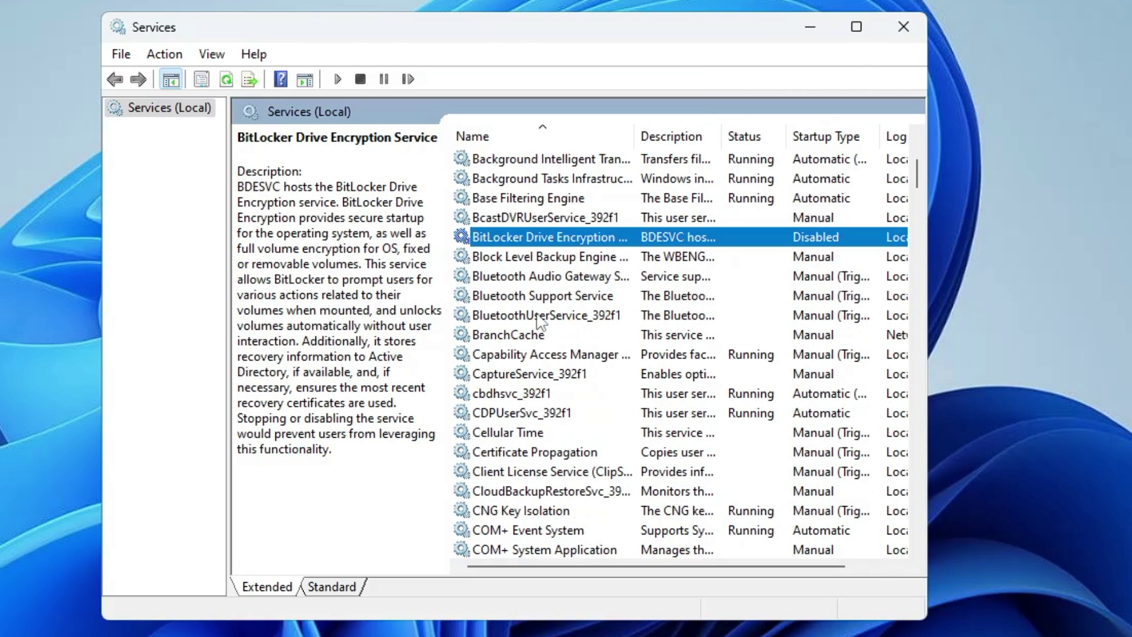
click(510, 298)
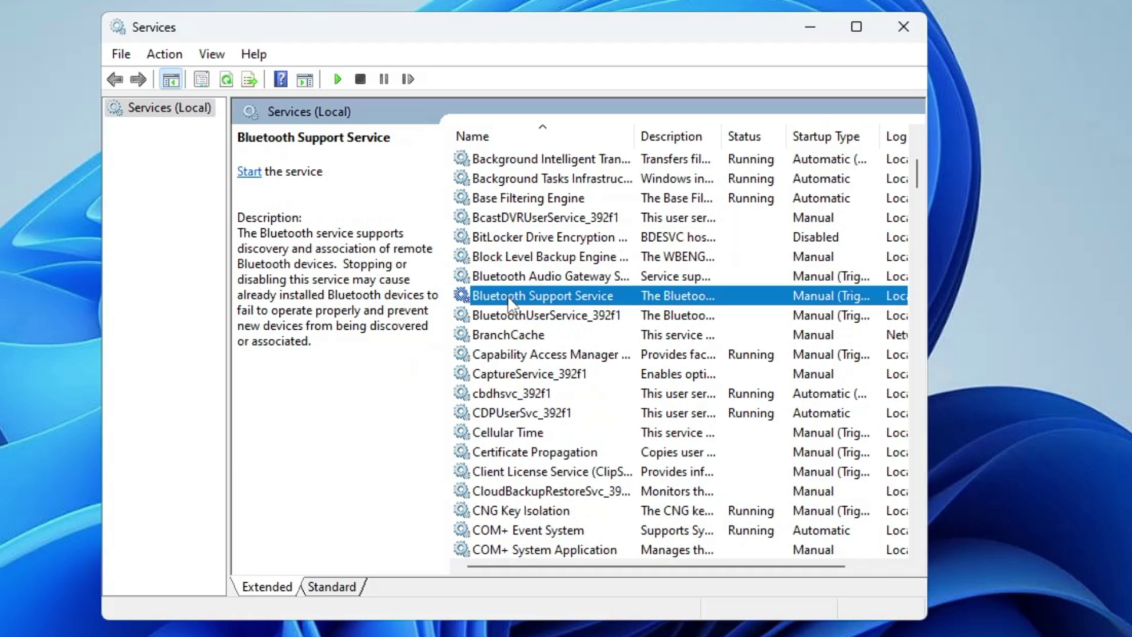
click(511, 282)
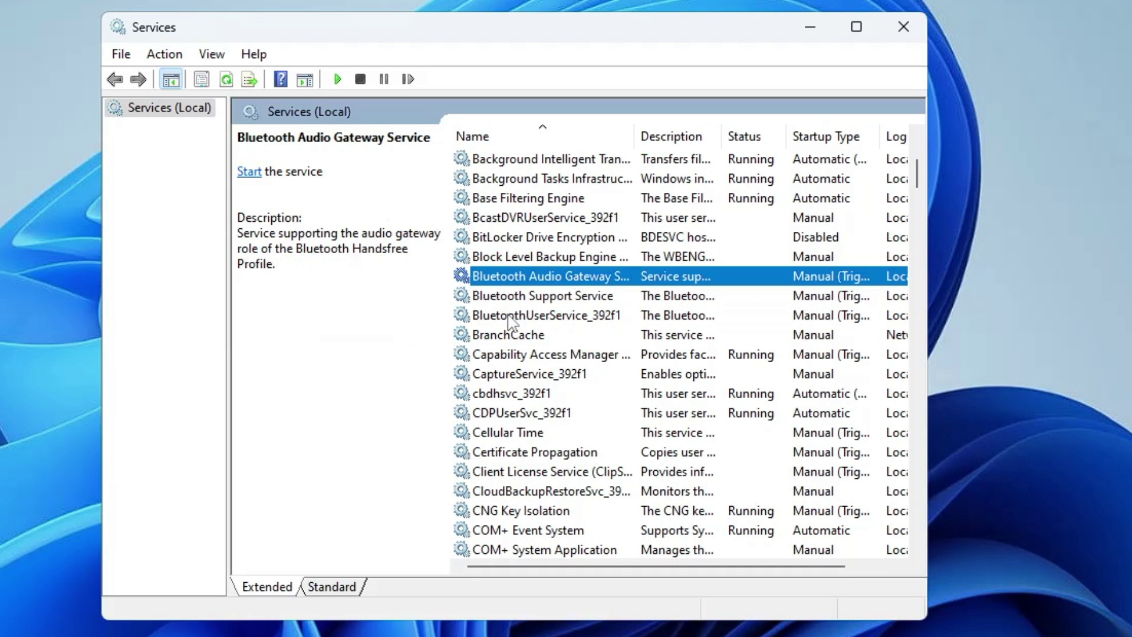
click(511, 313)
click(510, 279)
scroll(541, 477, down, 2)
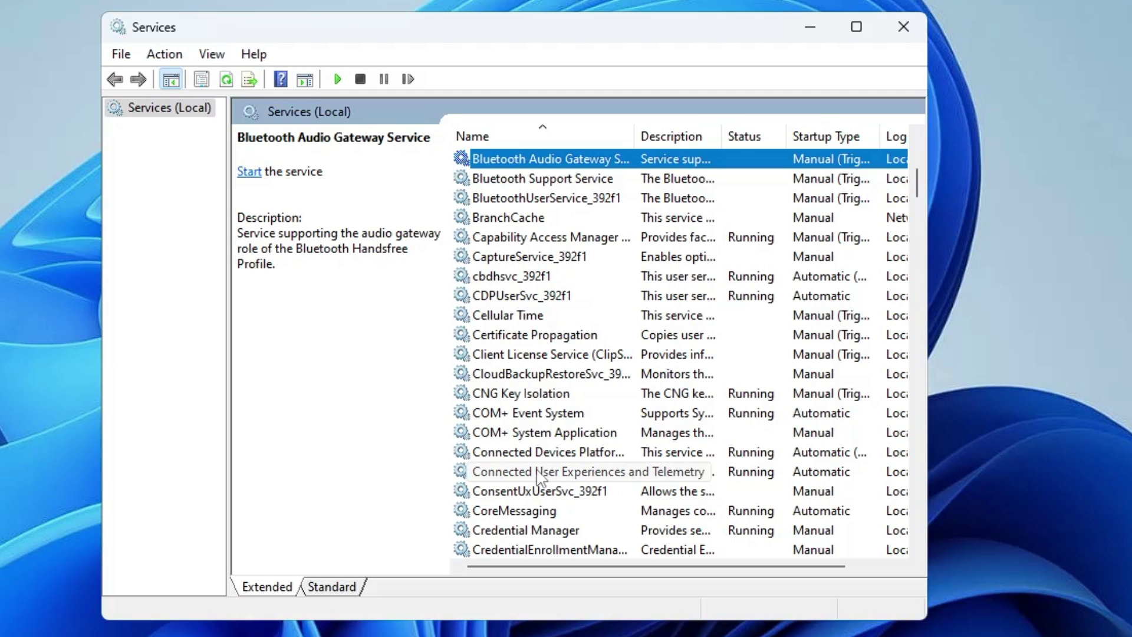
- Set the Connected User Experiences and Telemetry service's startup type to Disabled, stop the service and apply the change
double_click(540, 475)
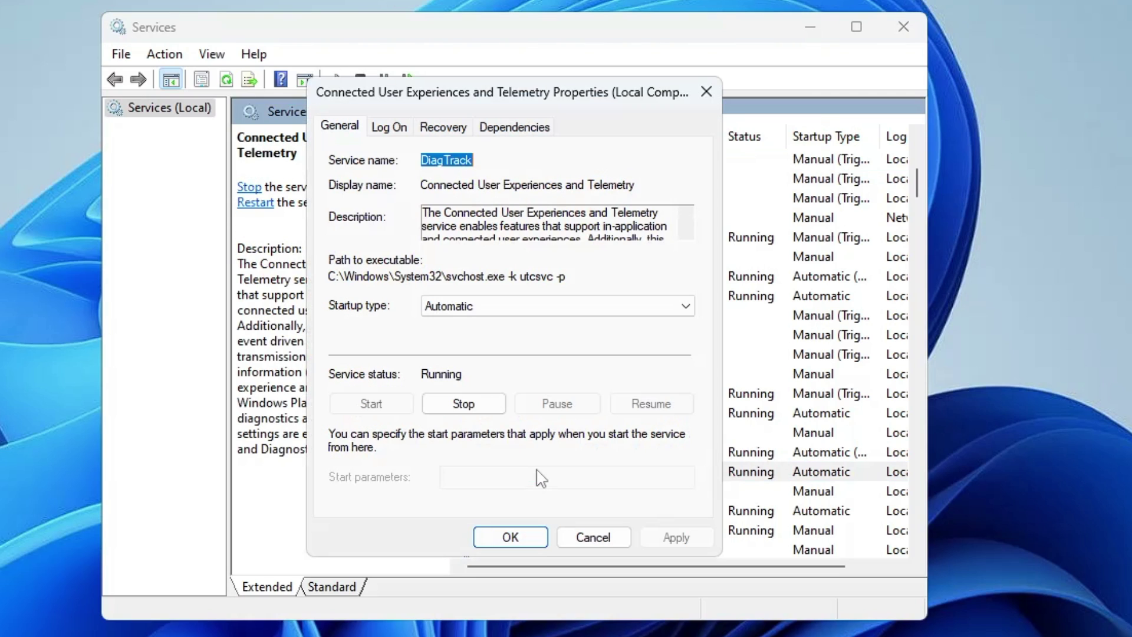
click(503, 313)
click(454, 365)
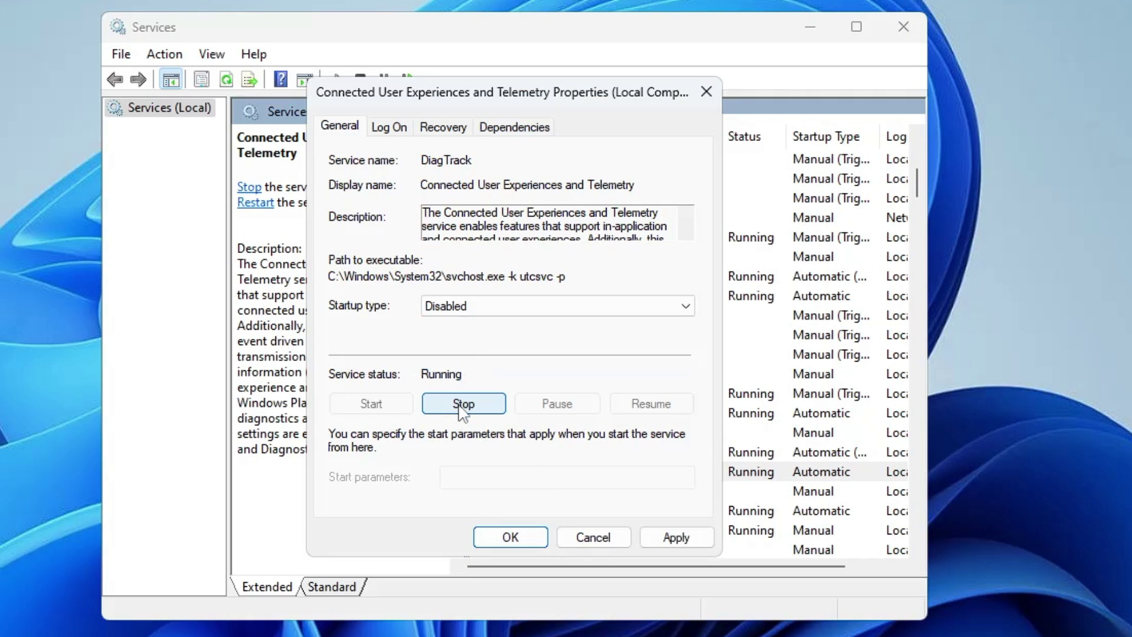
click(463, 407)
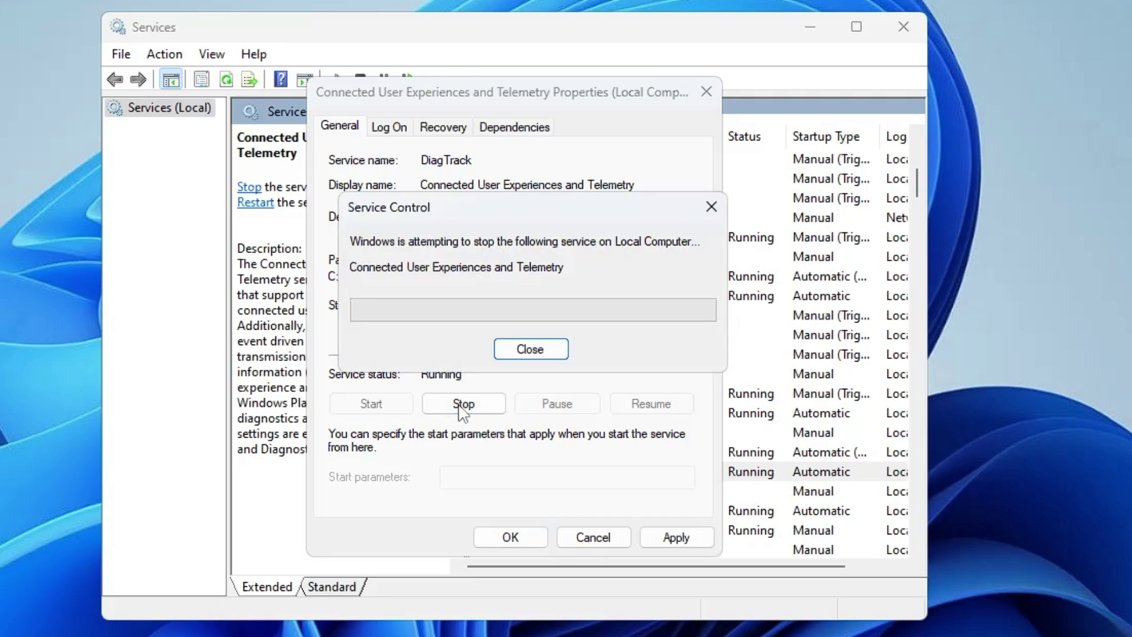
click(673, 543)
click(510, 537)
- Set the Diagnostic System Host service's startup type to Disabled, stop the service and apply the change
scroll(593, 403, down, 2)
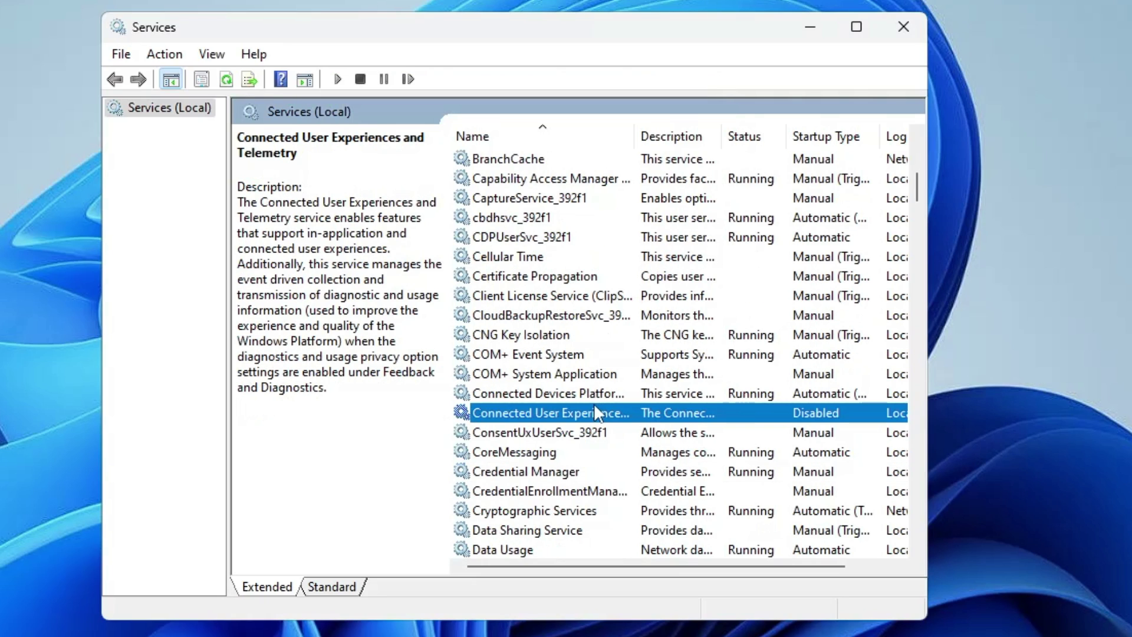
scroll(598, 413, down, 1)
click(595, 395)
scroll(554, 413, down, 6)
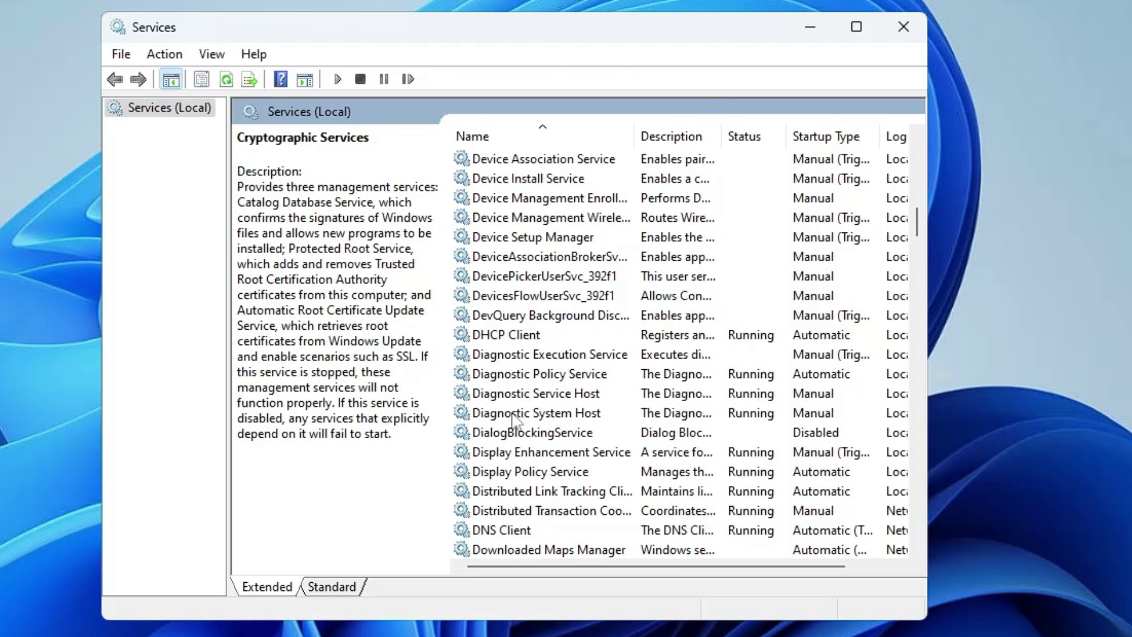
double_click(513, 416)
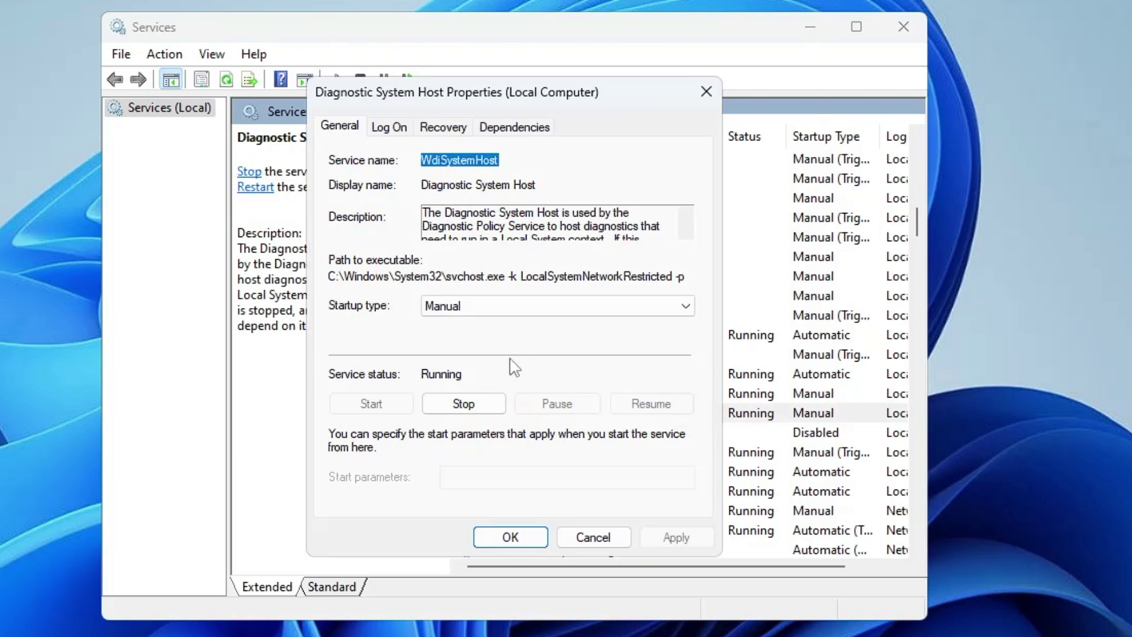
click(509, 305)
click(489, 364)
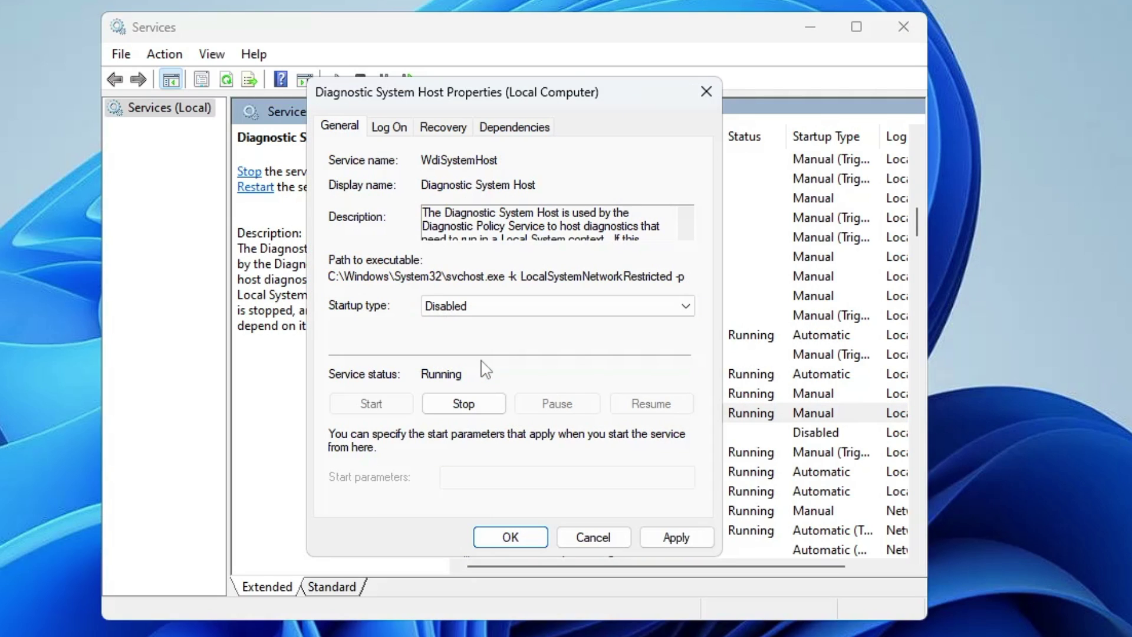
click(480, 405)
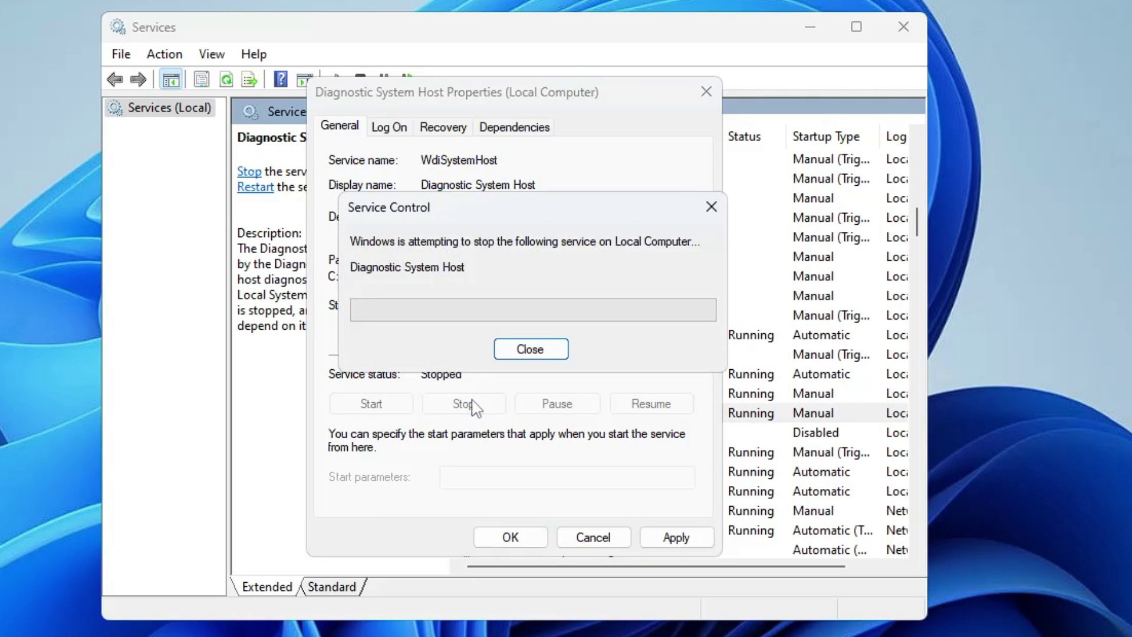
click(675, 536)
click(514, 537)
- Set the startup type of the Downloaded Maps Manager service to Disabled and apply the change
scroll(531, 437, down, 2)
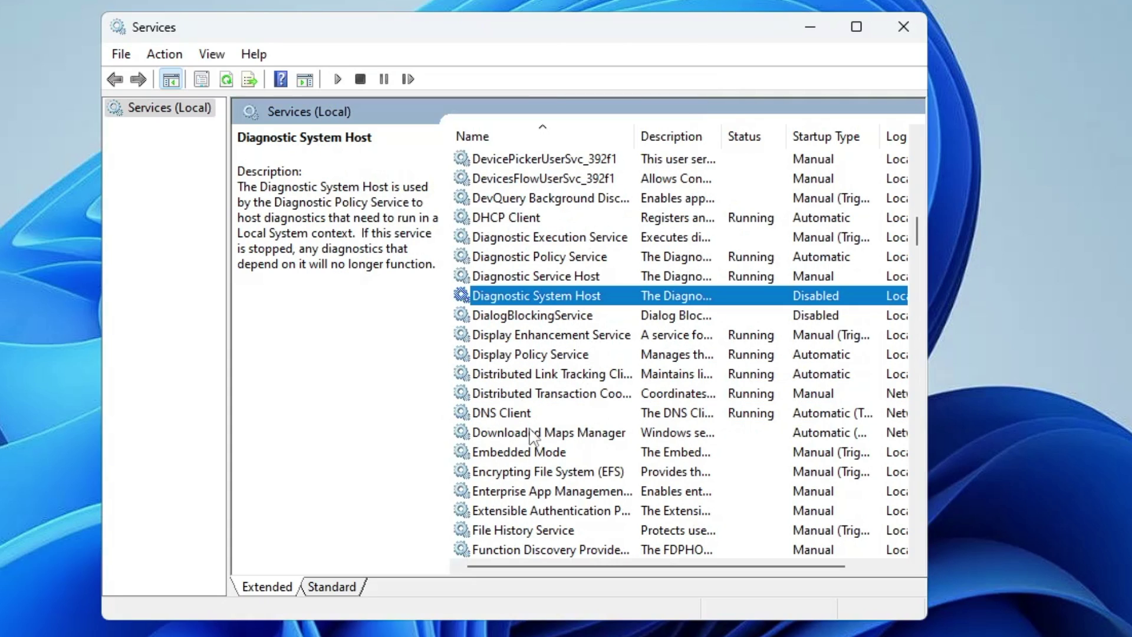
double_click(532, 440)
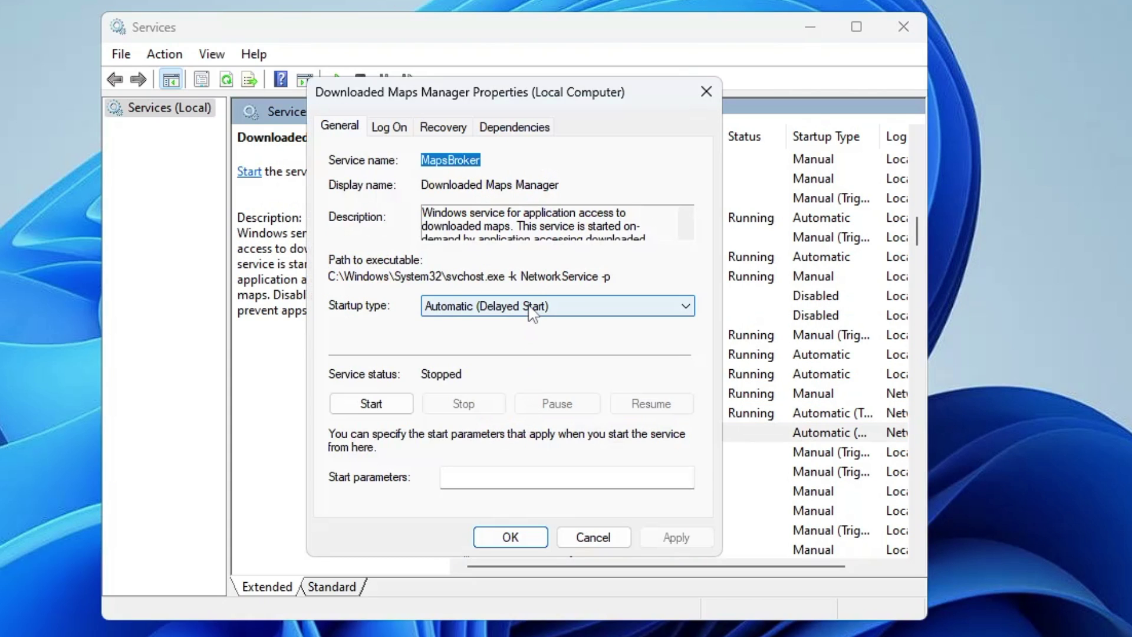
click(531, 305)
click(480, 365)
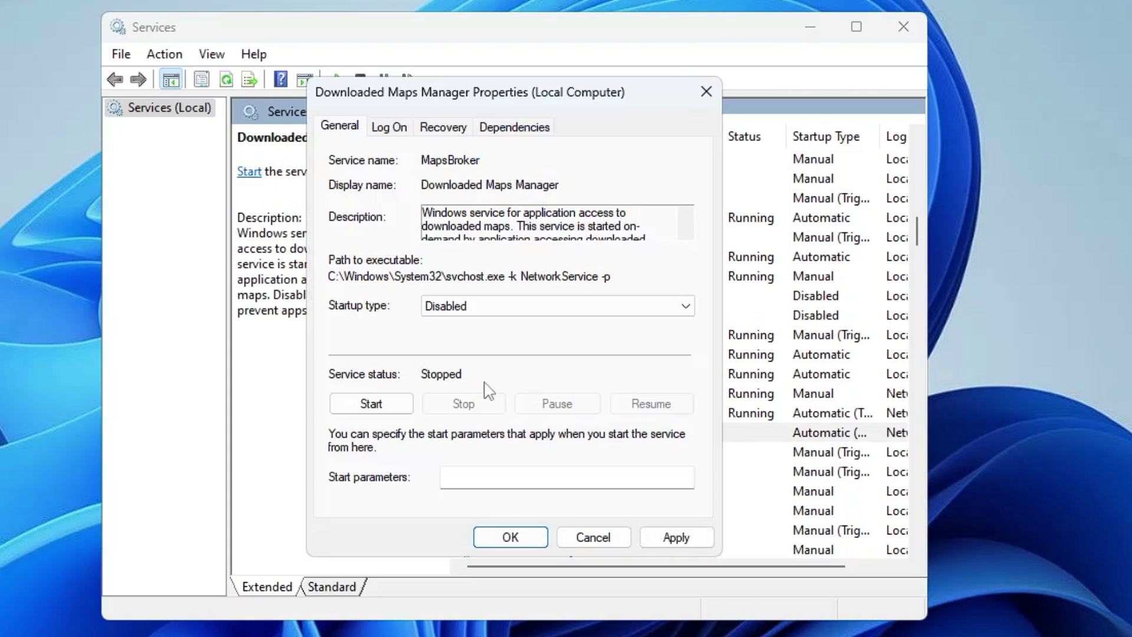
click(673, 536)
click(510, 537)
- Set the startup type of the Parental Controls service to Disabled and apply the change
scroll(534, 472, down, 15)
click(534, 491)
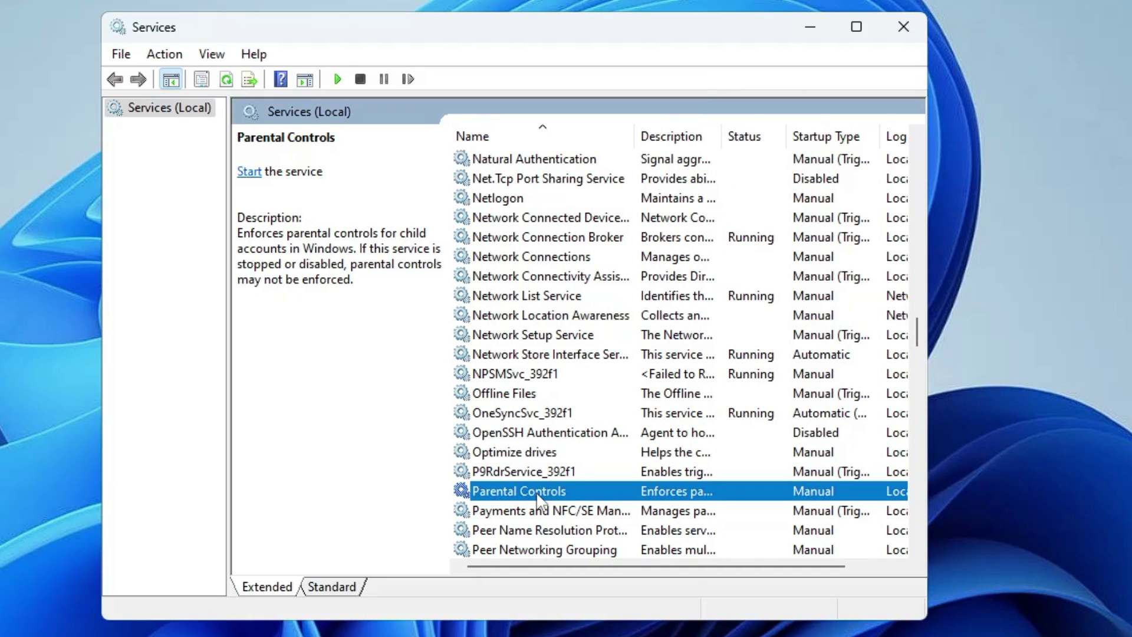
double_click(539, 495)
click(485, 307)
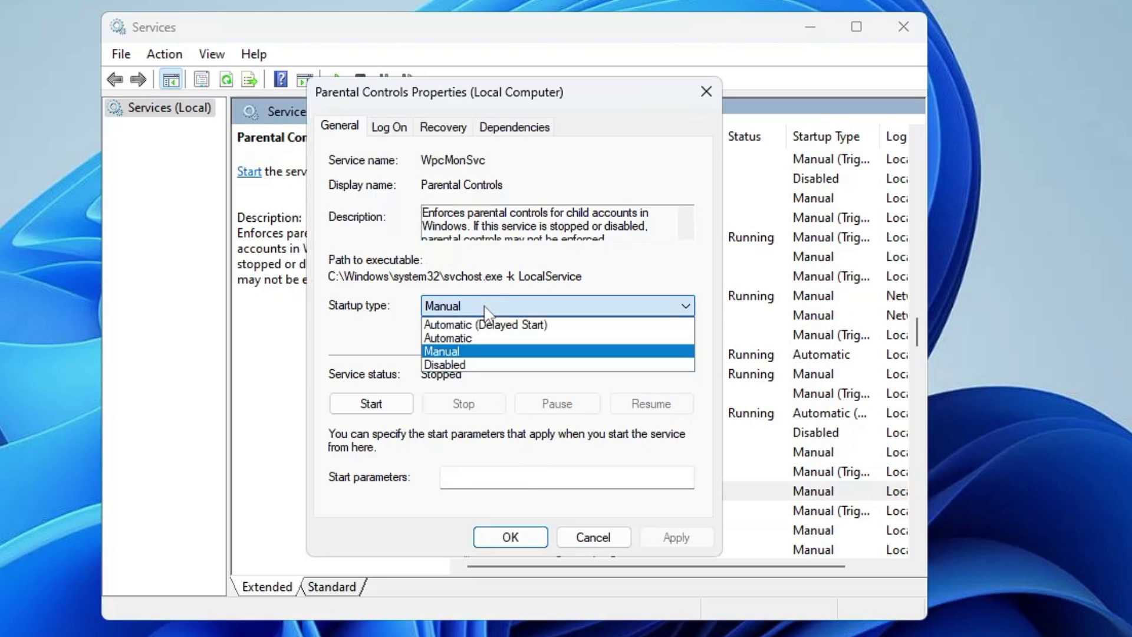
click(461, 367)
click(696, 538)
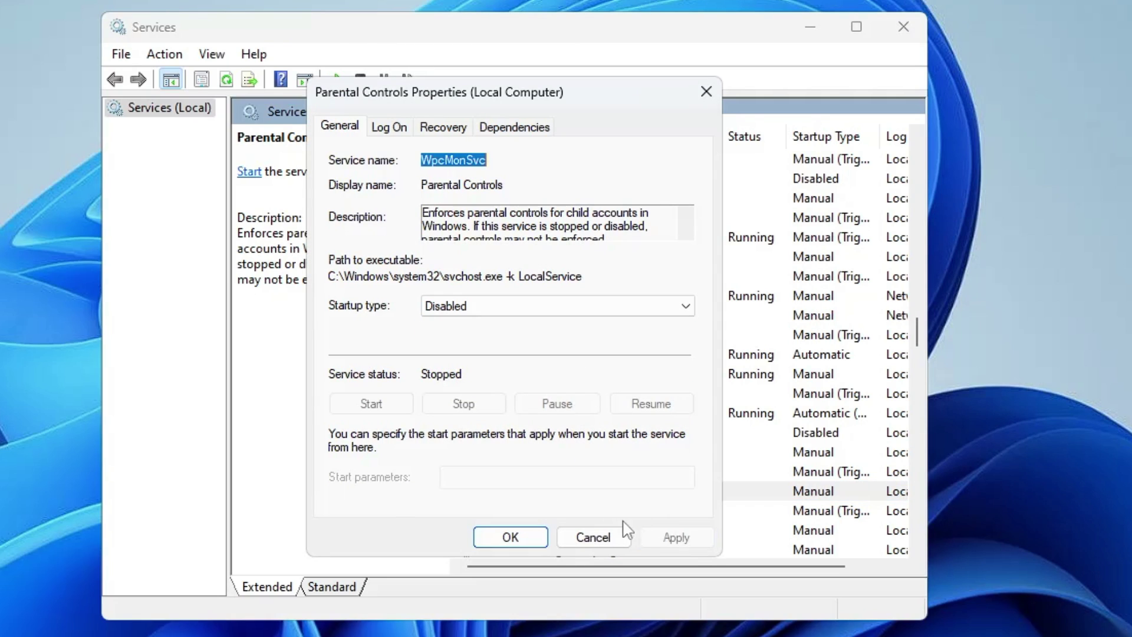
click(516, 536)
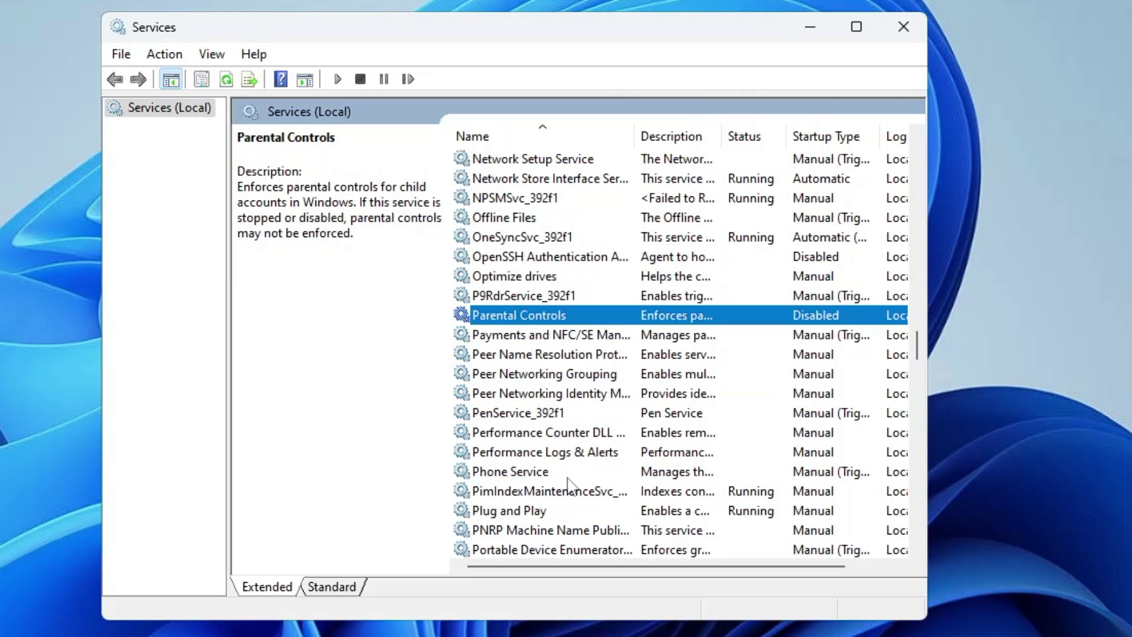
- View the Phone Service properties without changing them, and read the description of the Print Spooler service
double_click(531, 472)
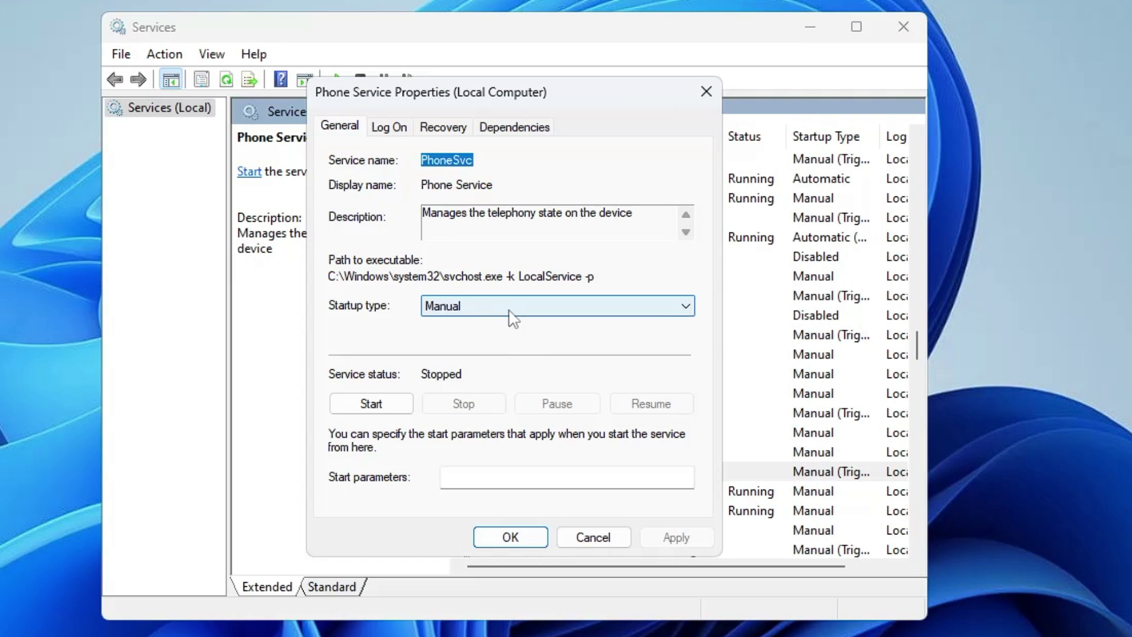
click(584, 535)
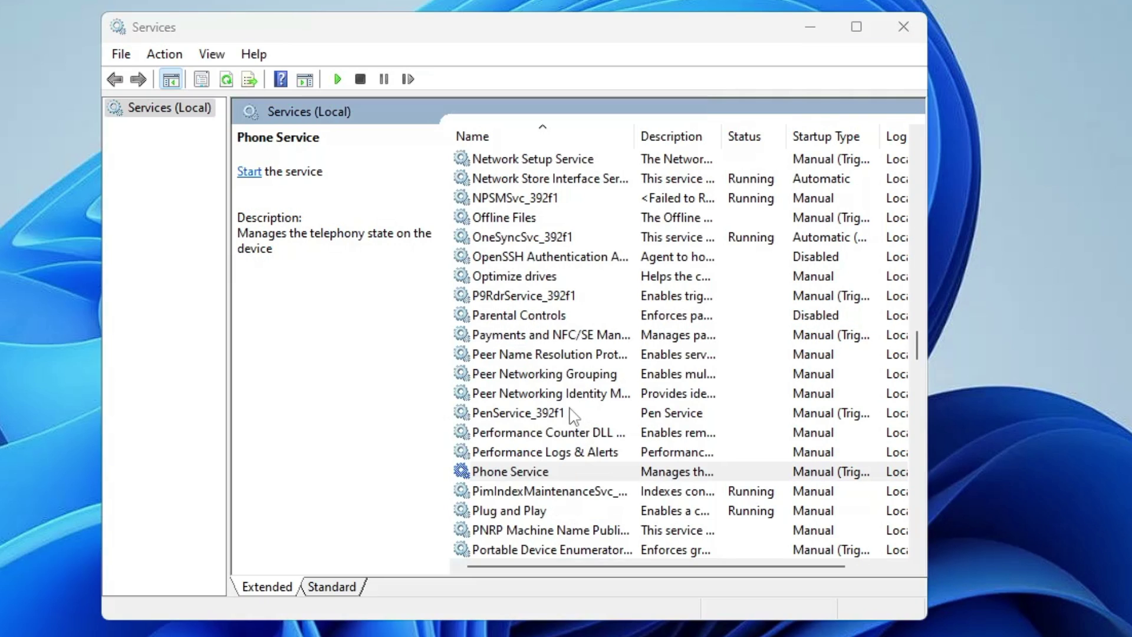
scroll(560, 401, down, 3)
click(536, 410)
scroll(525, 378, down, 1)
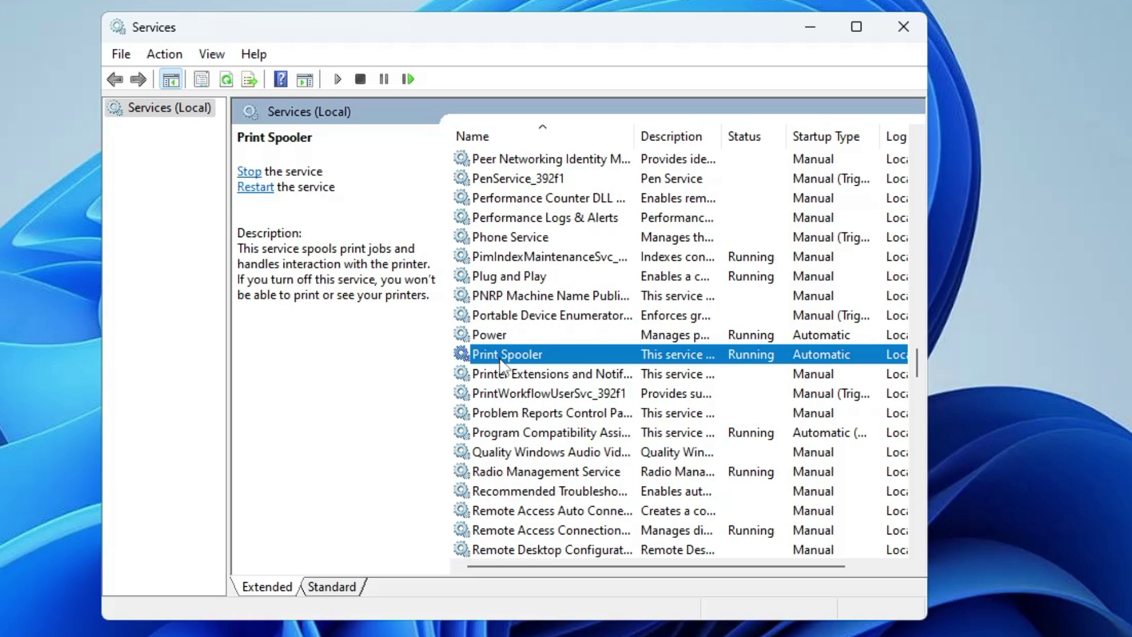
- Set the SysMain service's startup type to Disabled, stop the service and apply the change
scroll(511, 412, down, 12)
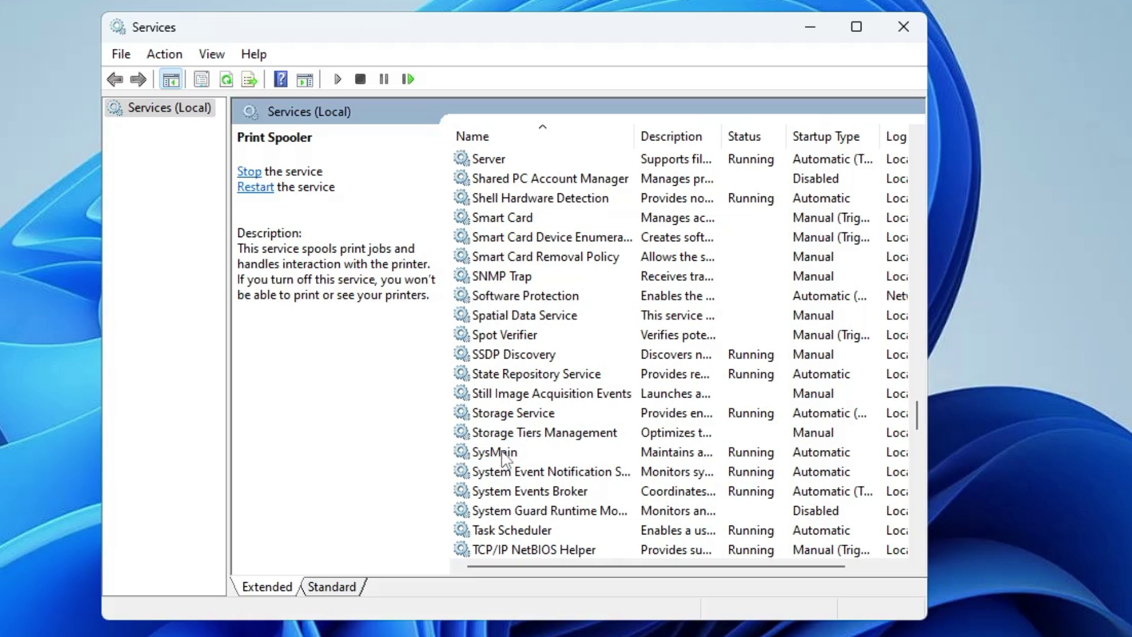
double_click(503, 454)
click(496, 306)
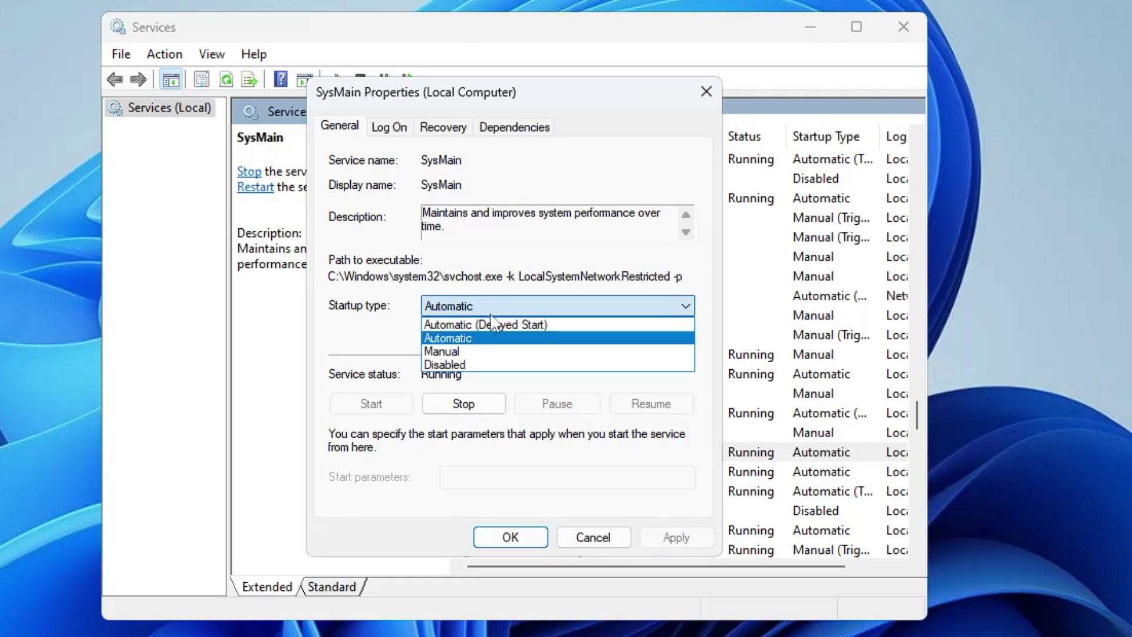
click(445, 365)
click(465, 406)
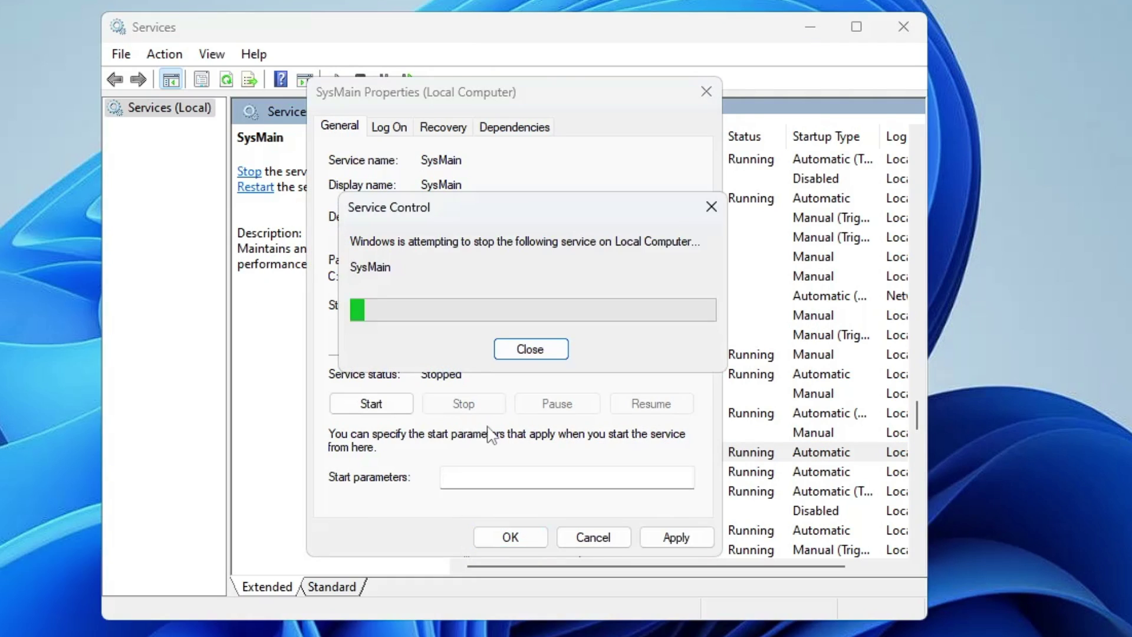
click(672, 537)
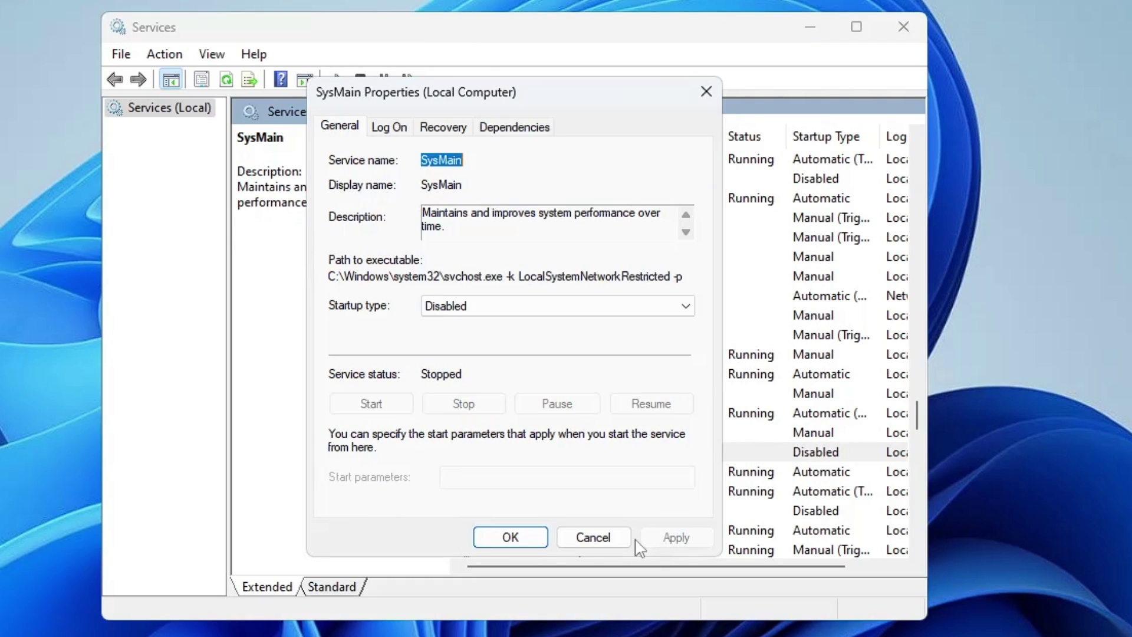
click(509, 537)
- Find WalletService in the services list, review the Windows services after it, and close the Services console
text(wal)
scroll(527, 302, down, 4)
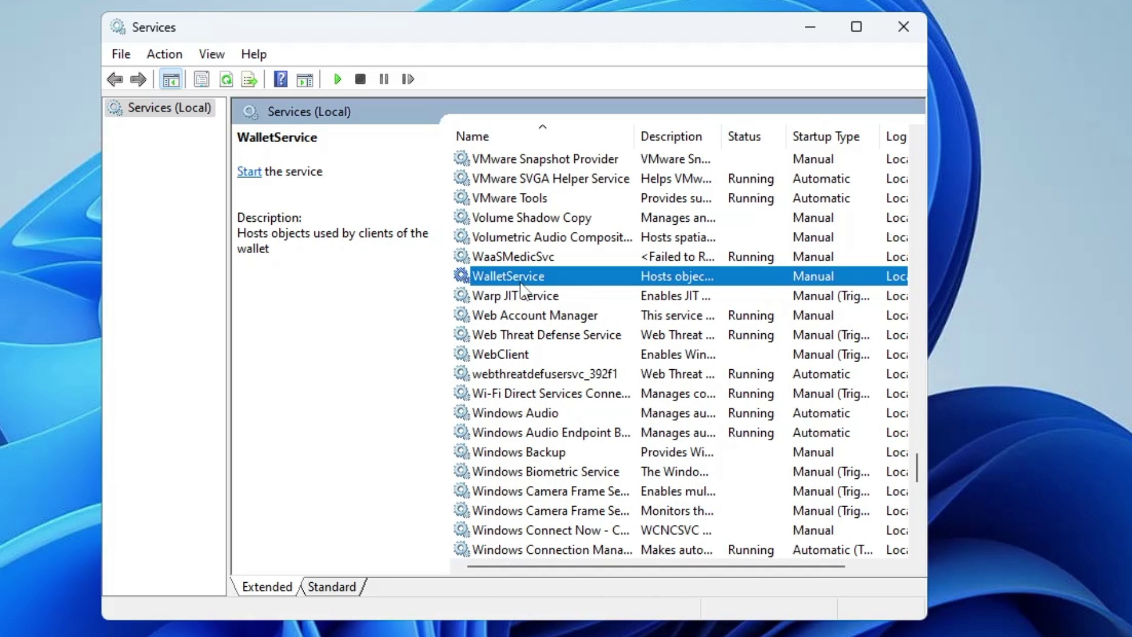
scroll(522, 289, down, 6)
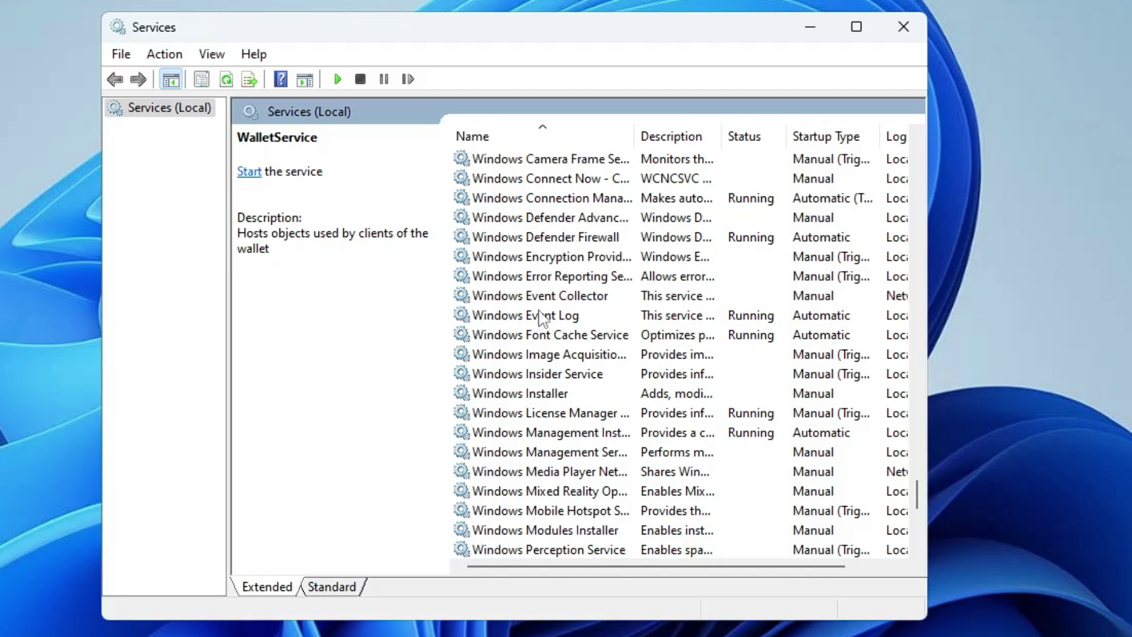
scroll(541, 318, down, 6)
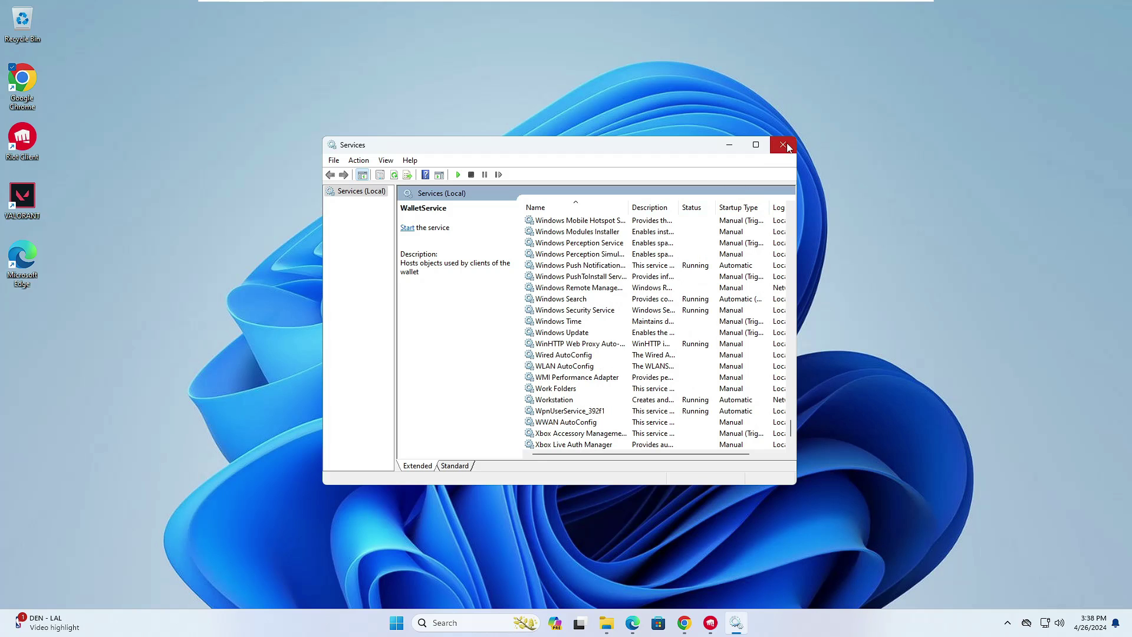
click(784, 145)
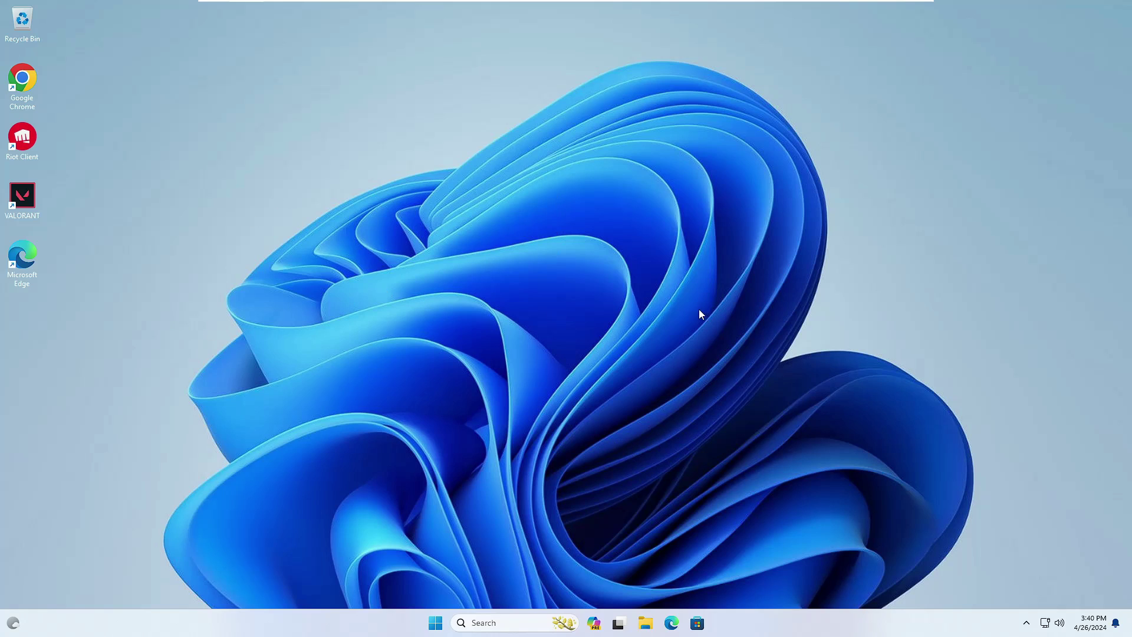
- Open Task Manager, show the CPU performance graph, and move the window aside on the desktop
right_click(434, 620)
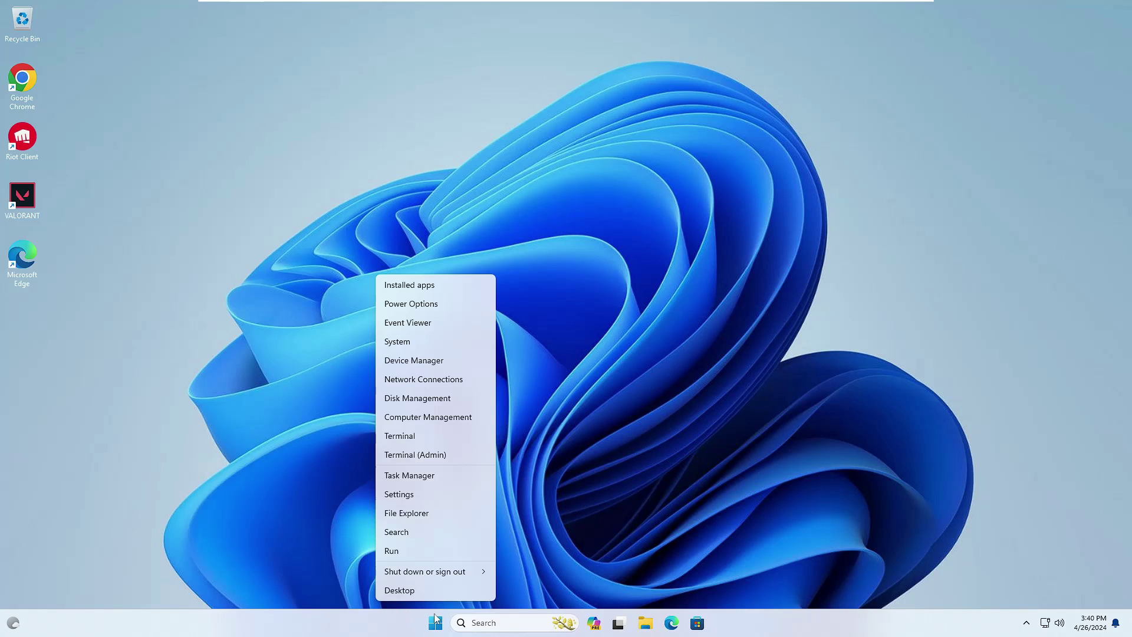
click(422, 477)
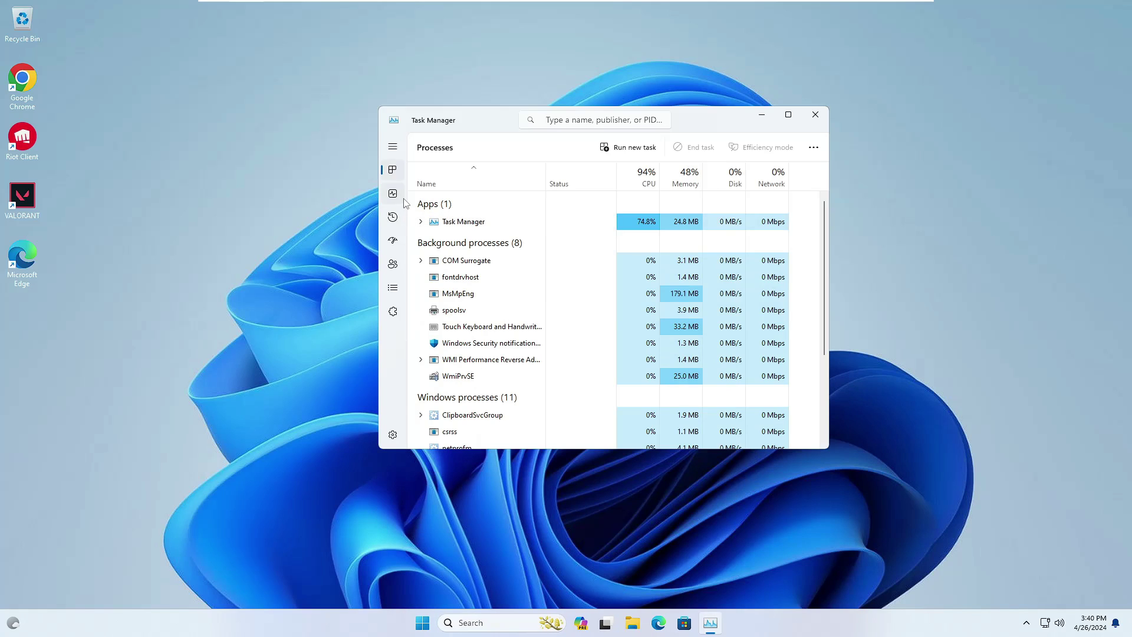
click(394, 194)
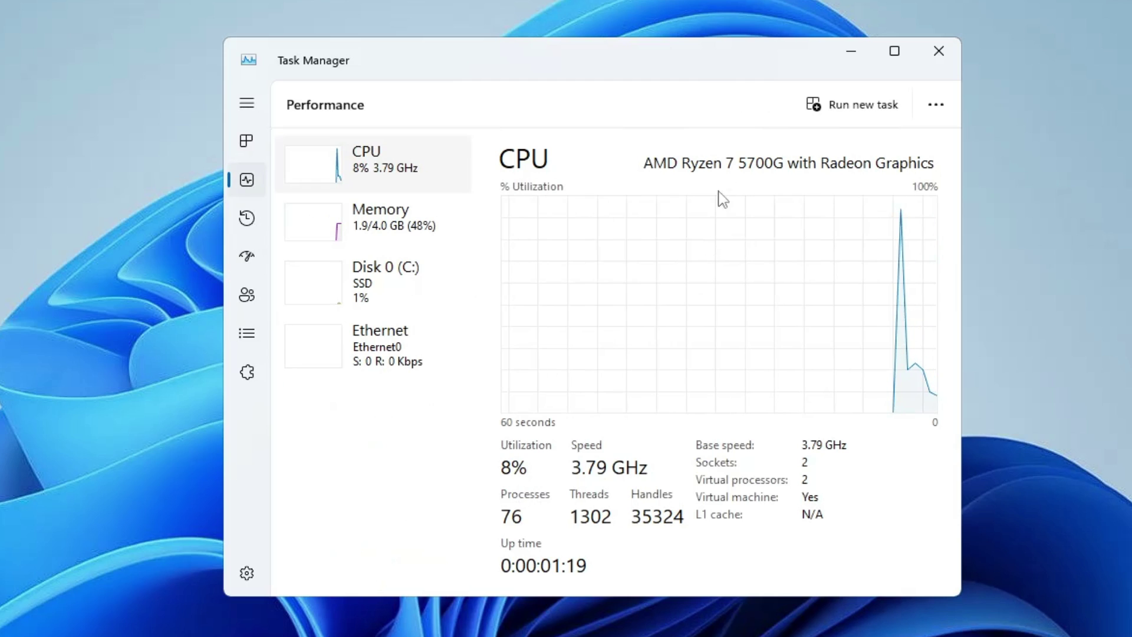
drag(727, 59, 1131, 41)
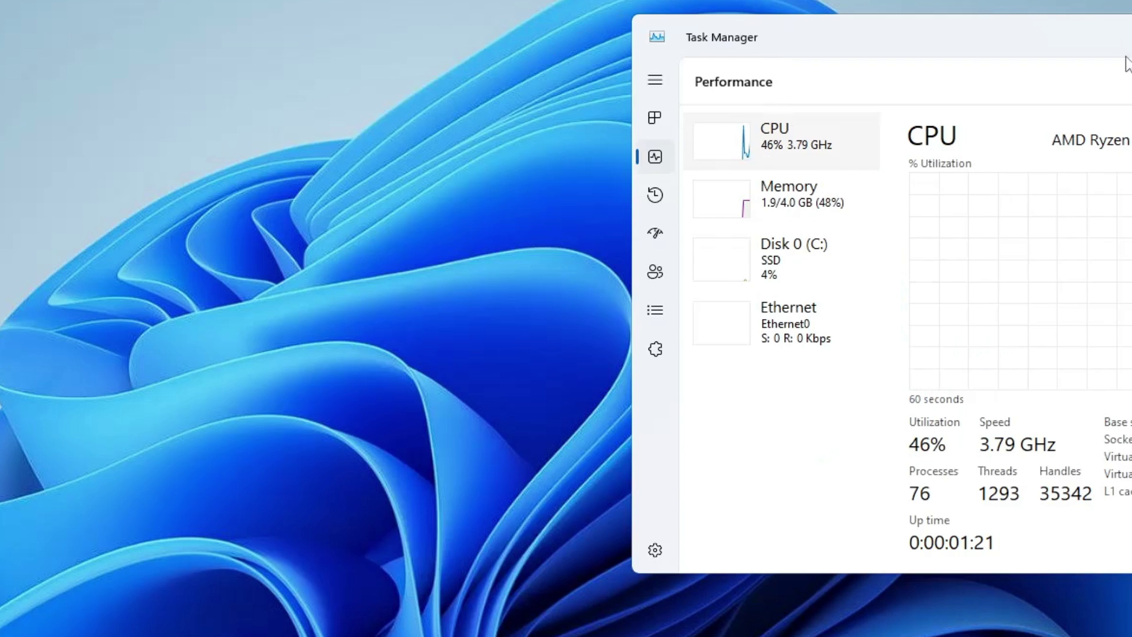